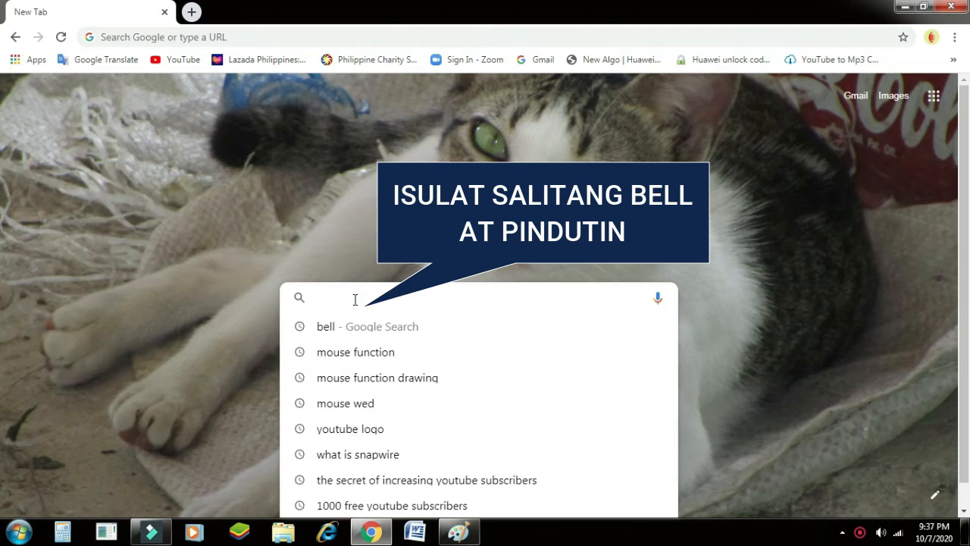
- Search Google for "bell" and browse the image results
click(335, 326)
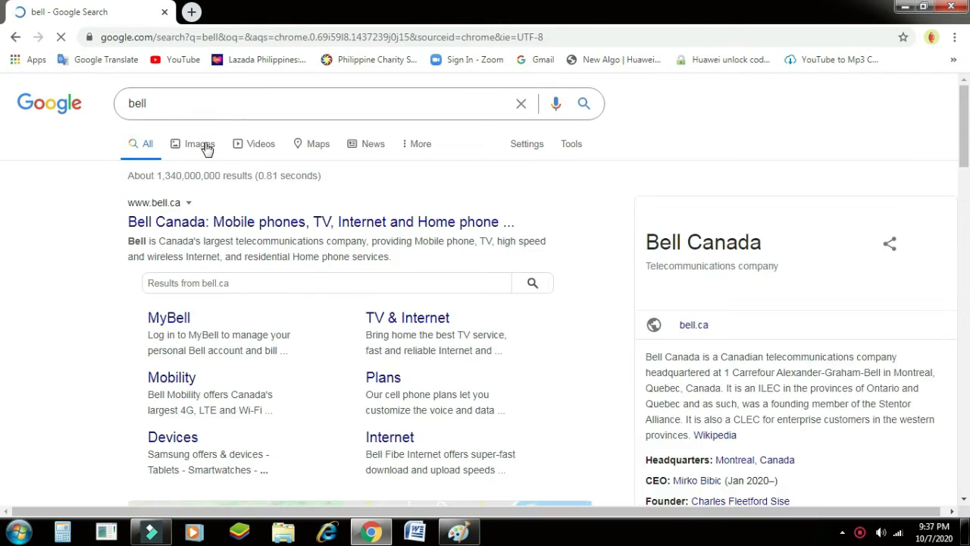
click(206, 148)
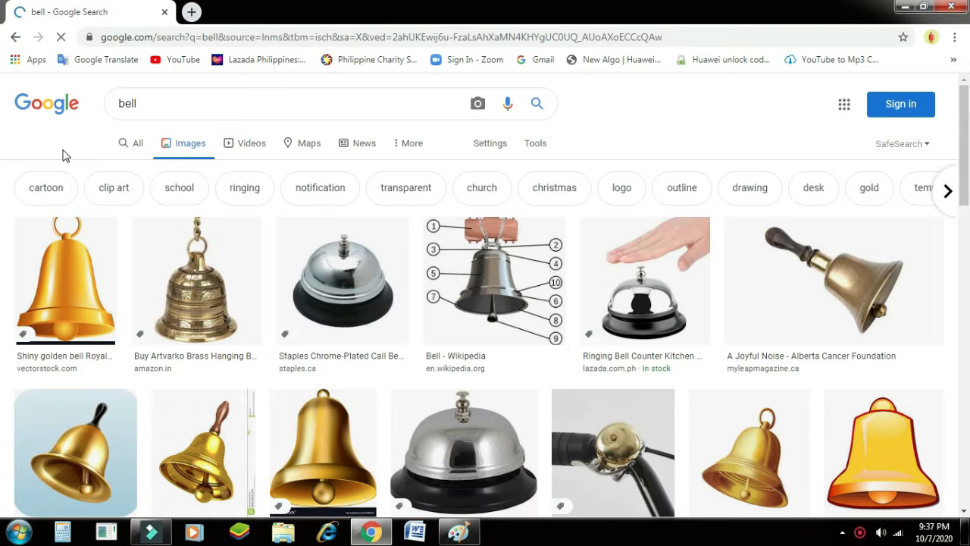
scroll(2, 216, down, 3)
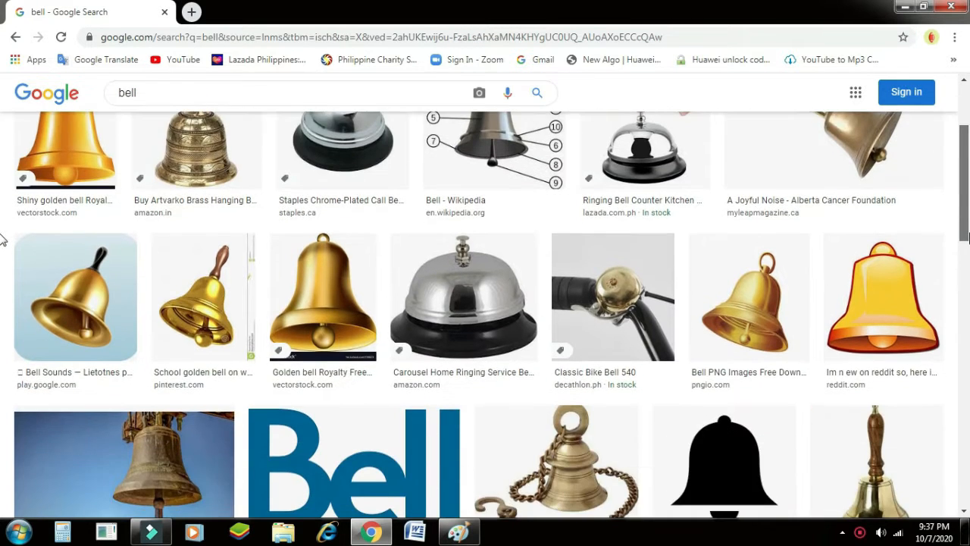
scroll(2, 265, down, 3)
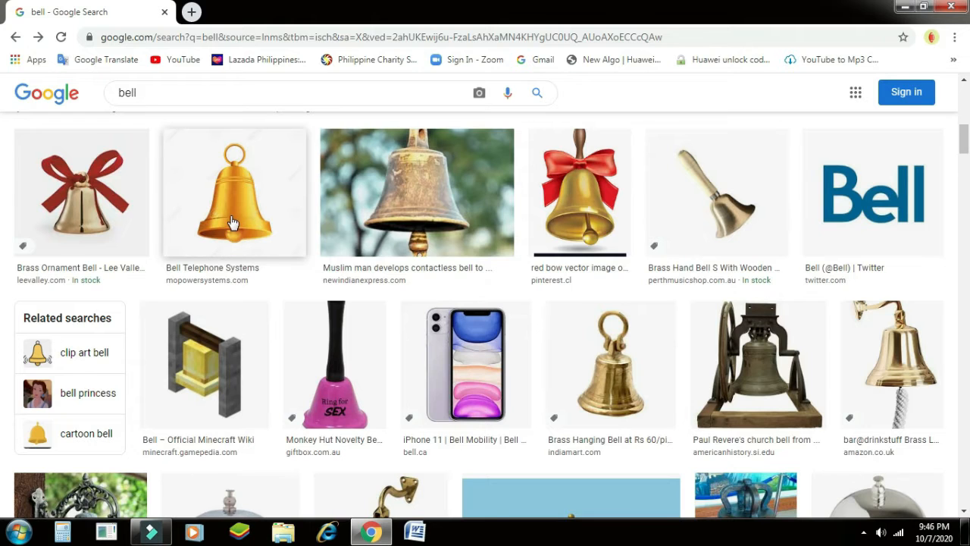
- Open a bell picture, choose the darker golden bell from its related images, and copy that image
click(233, 222)
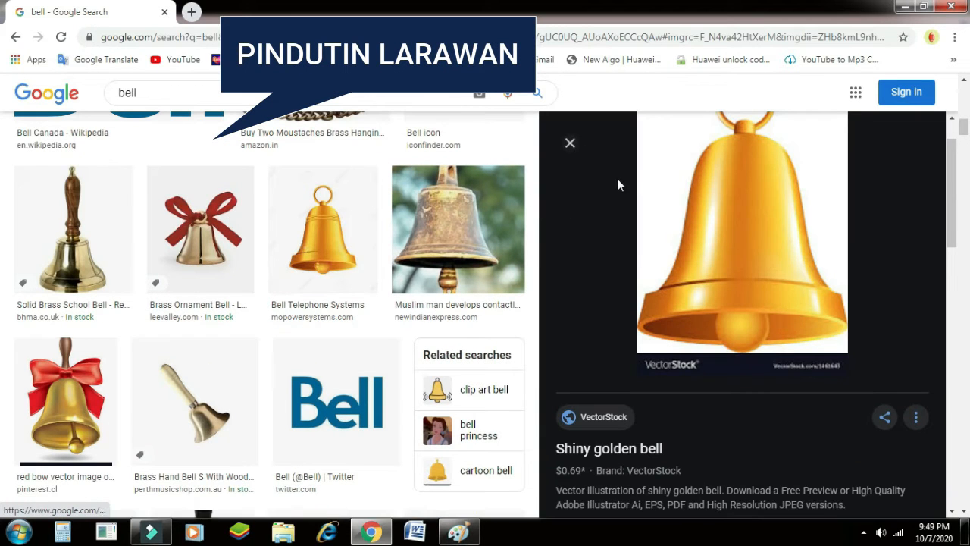
scroll(622, 206, down, 5)
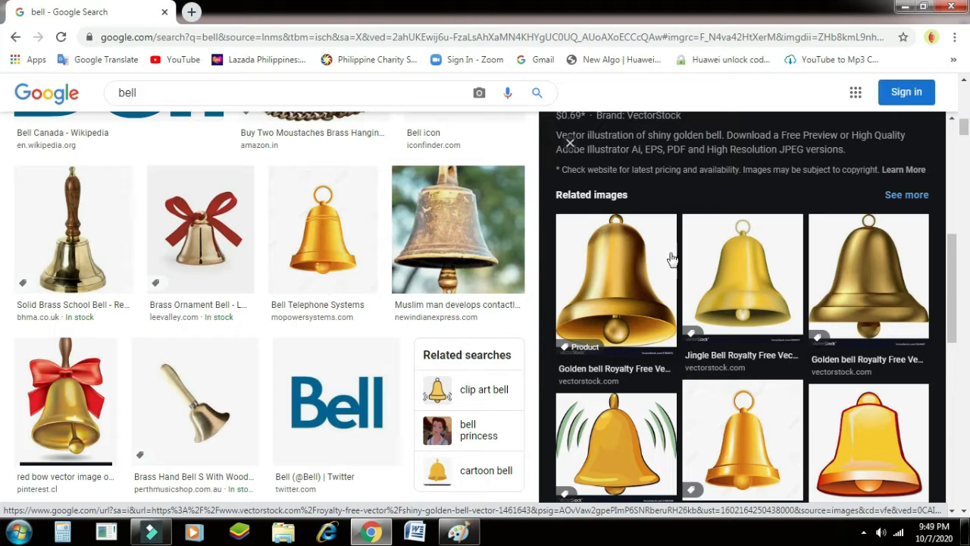
click(880, 276)
right_click(678, 178)
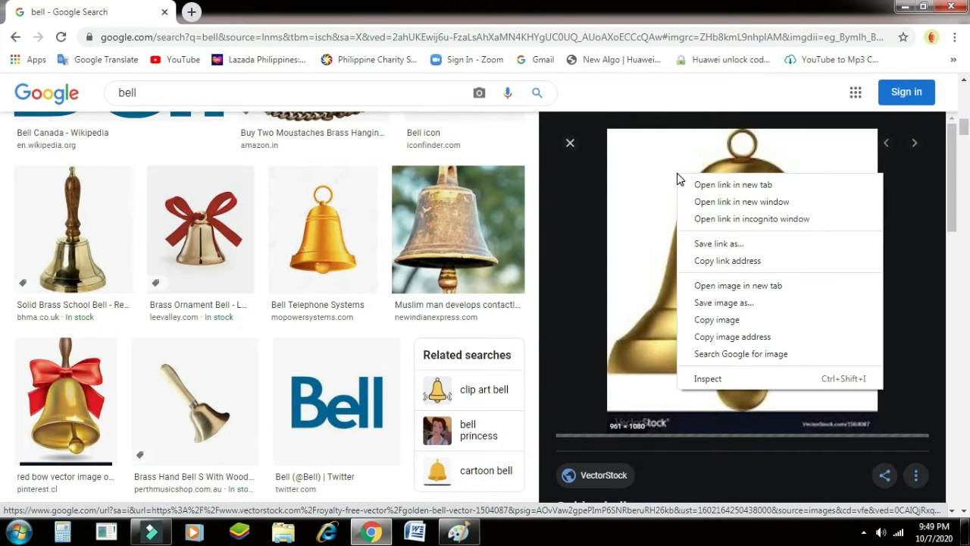
click(704, 319)
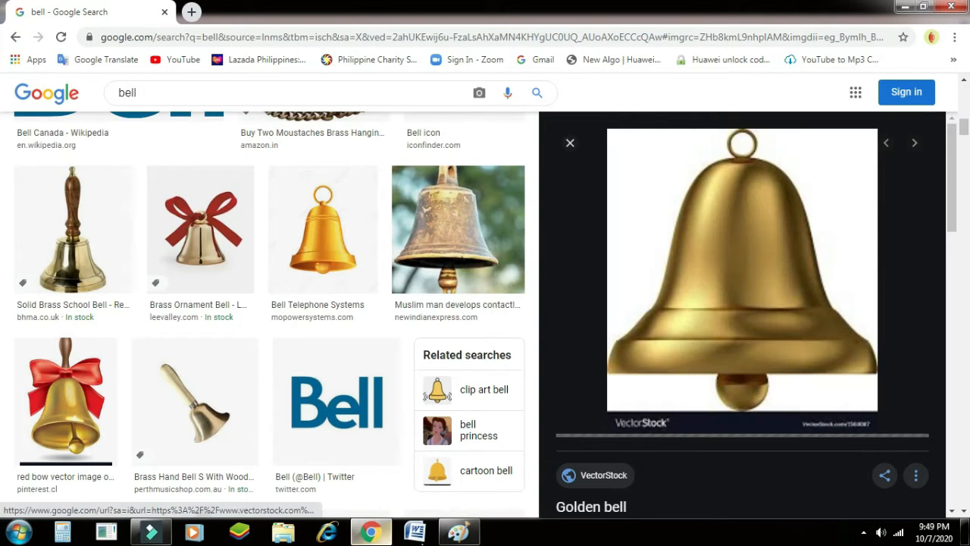
- Switch to Paint, paste the copied bell picture, and move it away from the canvas corner
click(456, 533)
right_click(302, 205)
click(334, 247)
drag(98, 201, 261, 240)
click(385, 287)
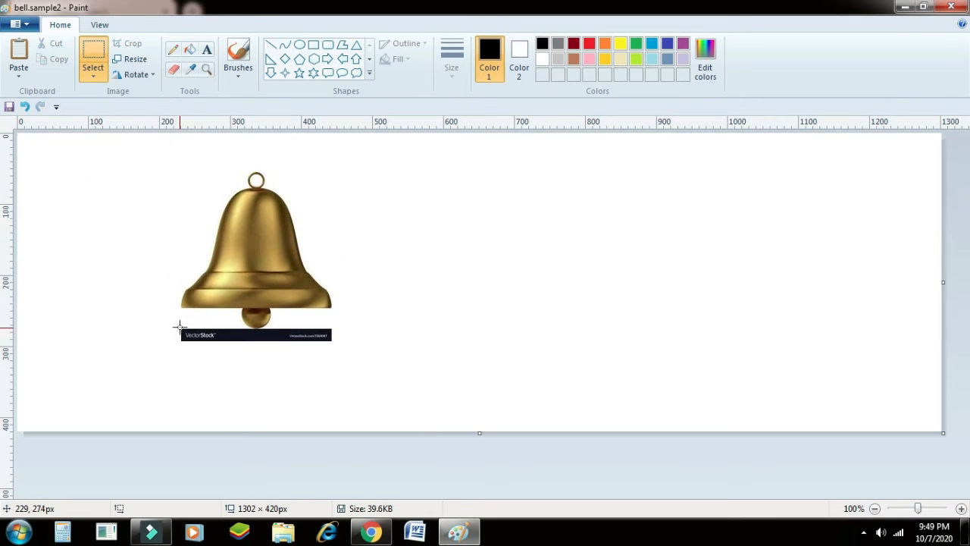
- Delete the black VectorStock strip beneath the bell and crop the picture around the bell to 260 × 274 px
drag(173, 328, 340, 346)
key(Delete)
click(128, 43)
- Save the cropped bell as a new PNG picture named real.bell
click(17, 24)
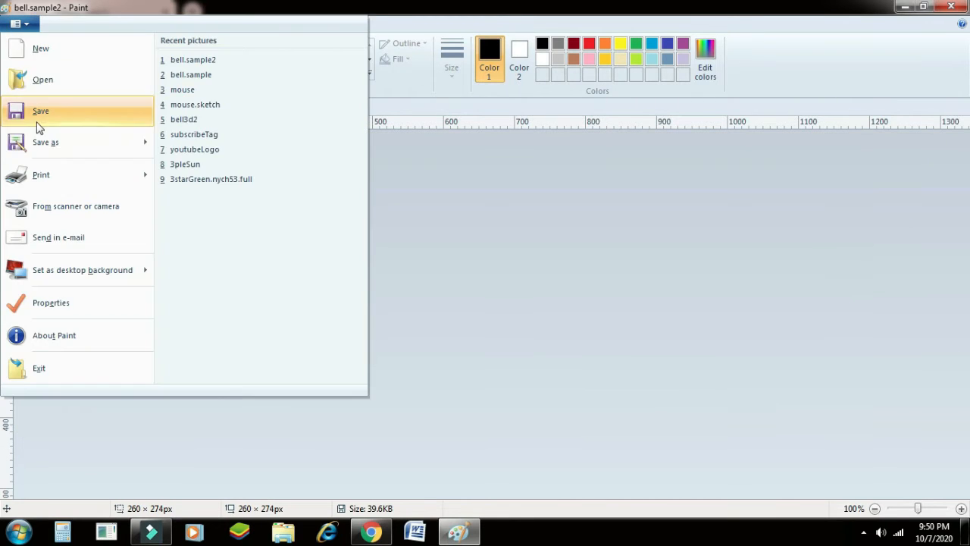
click(38, 142)
text(real.bell)
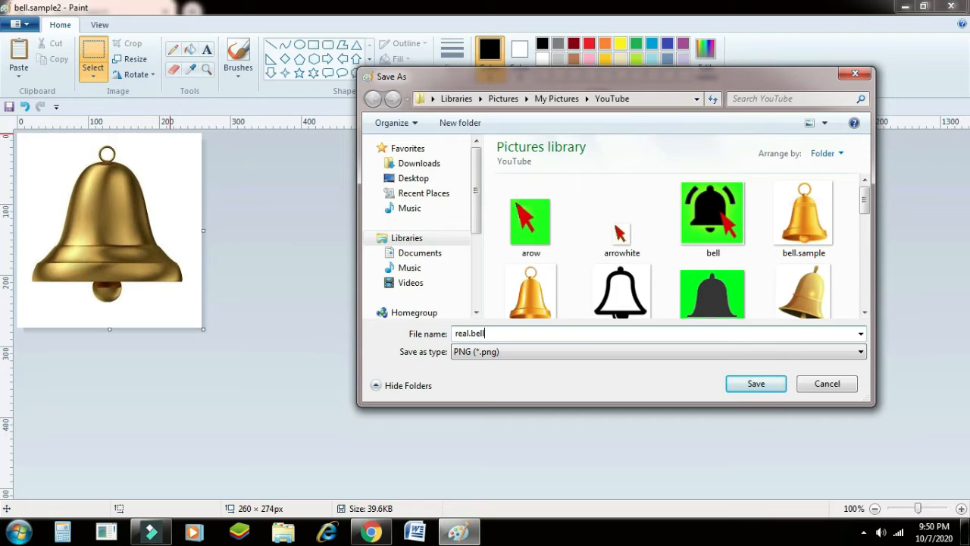
click(756, 387)
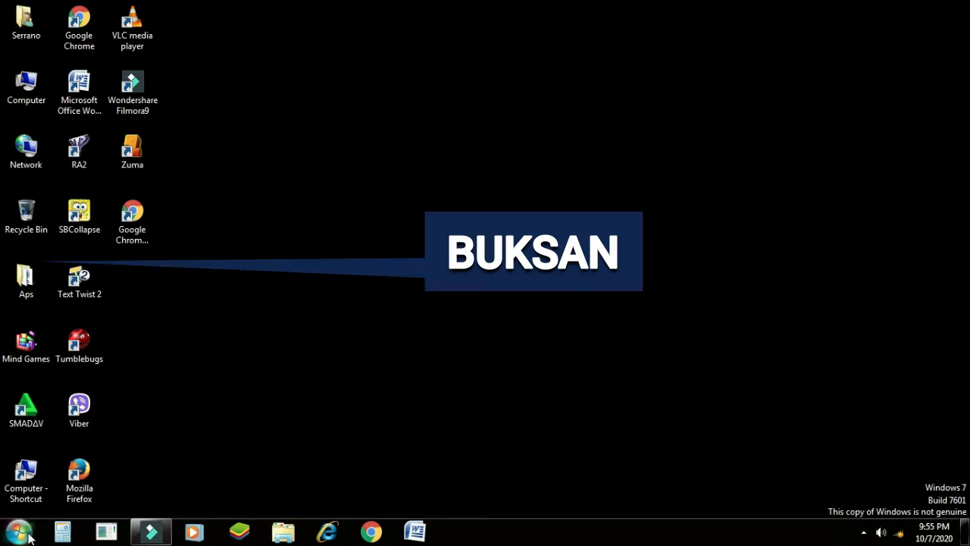
- Launch Paint and open the real.bell picture from the bells folder
click(18, 531)
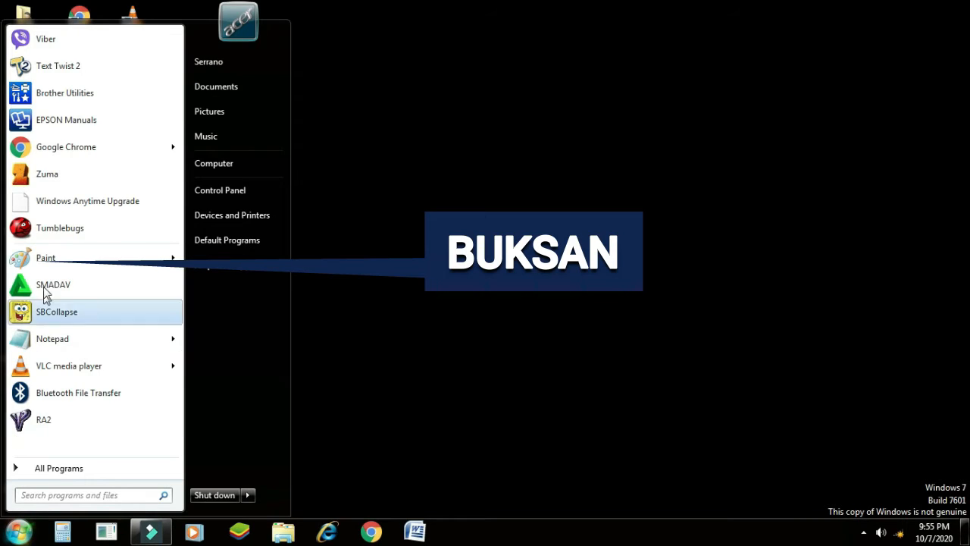
click(43, 258)
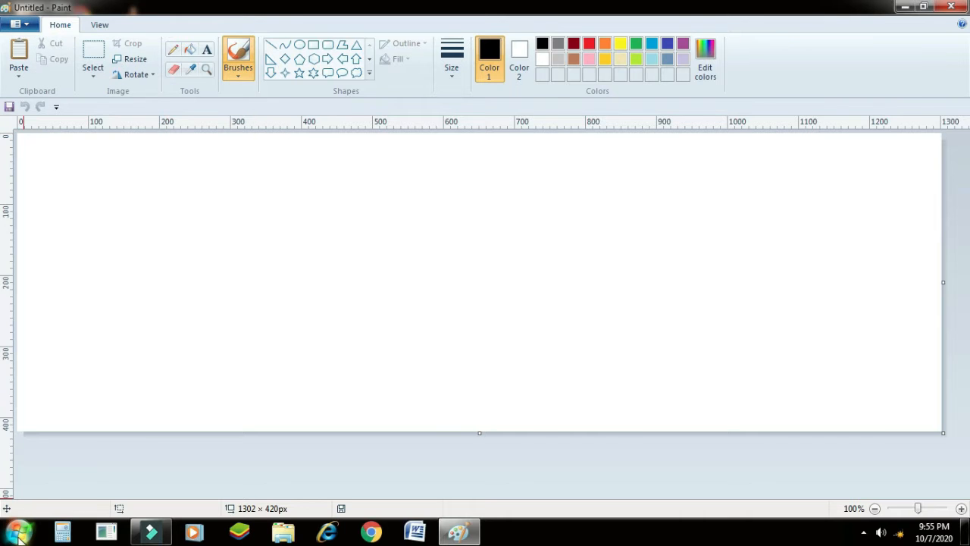
click(17, 24)
click(35, 71)
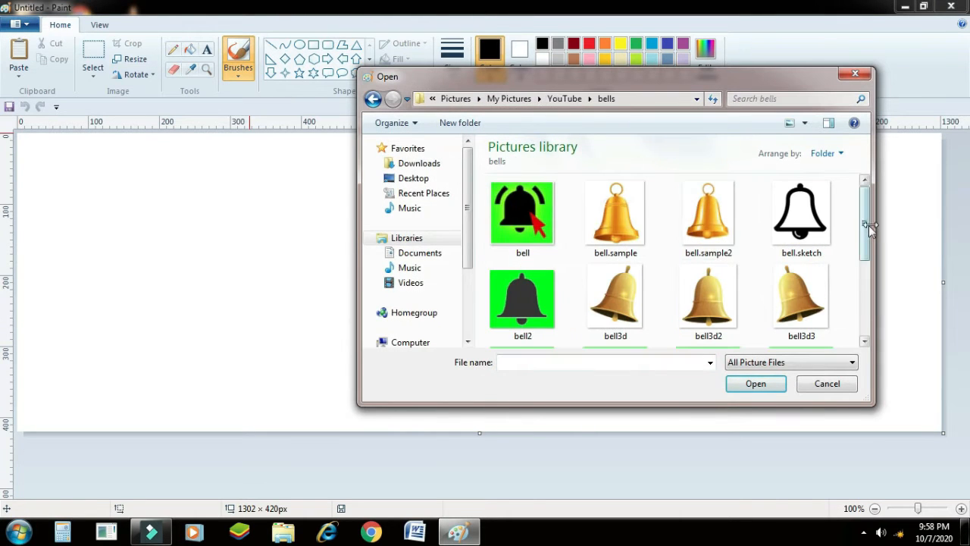
drag(869, 225, 868, 314)
click(616, 310)
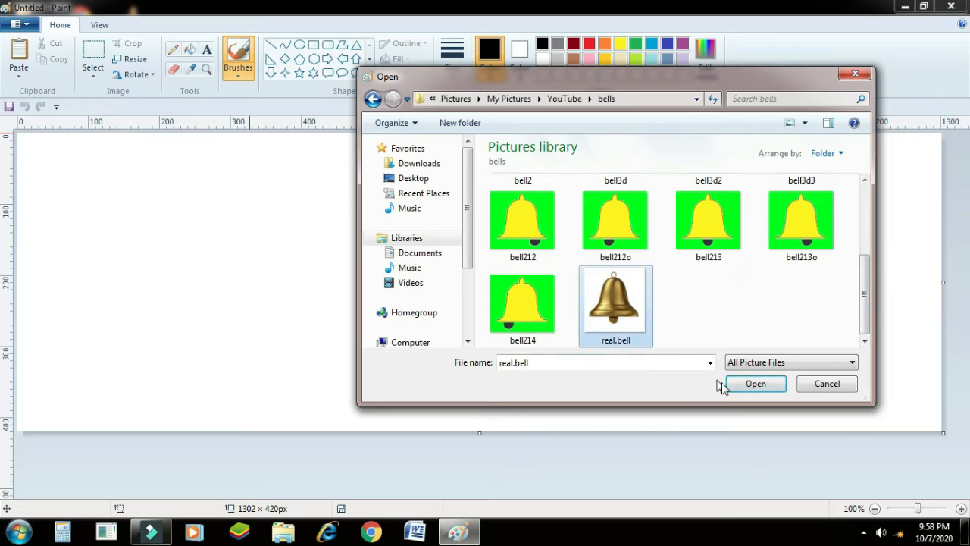
click(728, 385)
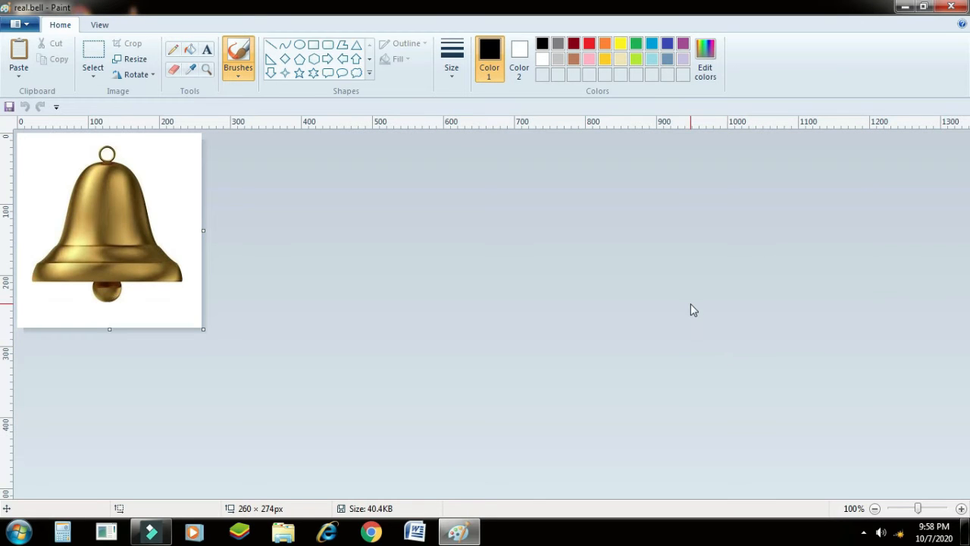
- Select the clapper beneath the bell at 200% magnification and shift it slightly to the left along the rim
click(958, 508)
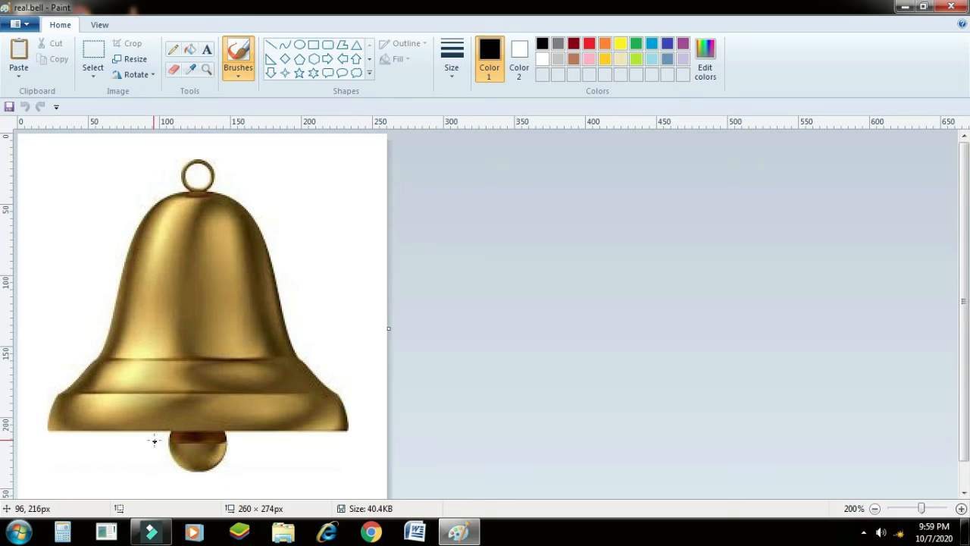
click(93, 57)
drag(167, 437, 241, 470)
drag(192, 452, 175, 454)
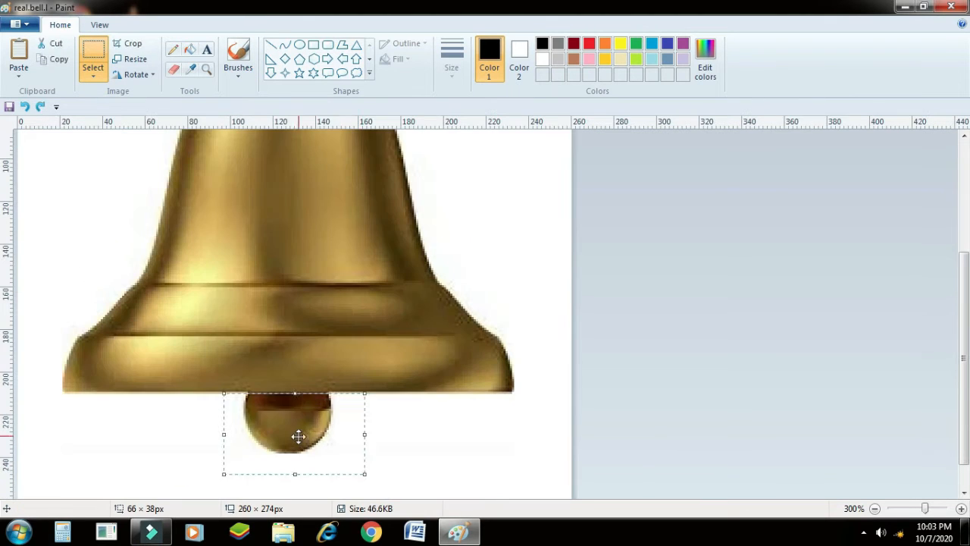
- Move the clapper down and left, clear of the bell, and delete the strip across its upper part
drag(298, 436, 170, 458)
drag(106, 432, 221, 446)
key(Delete)
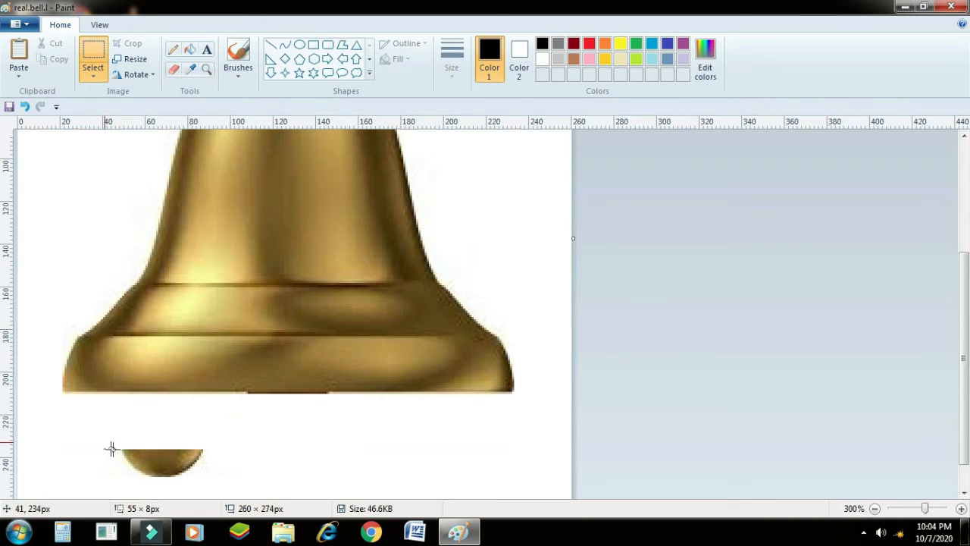
- Place the remaining clapper piece under the left end of the bell's rim and save the picture as PNG real.bell.l2
drag(117, 448, 129, 405)
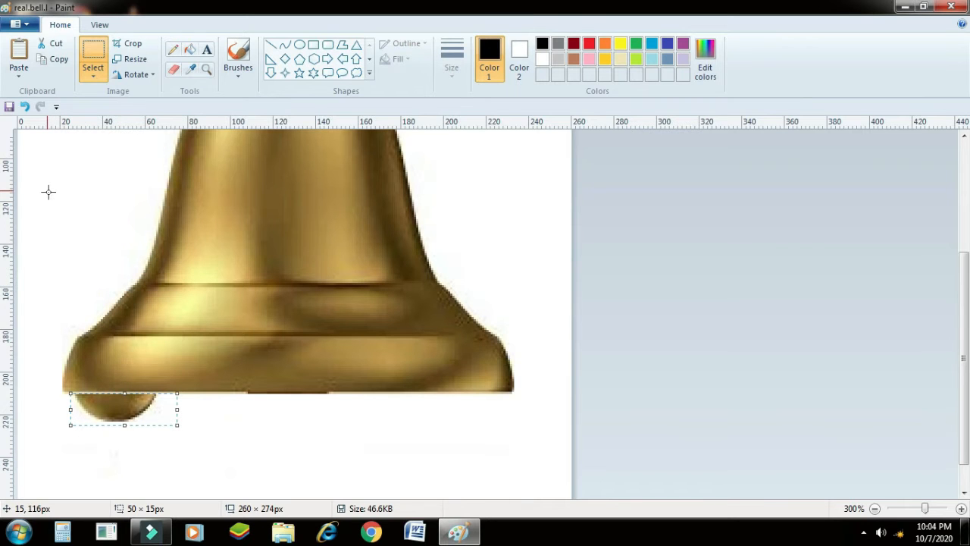
click(19, 24)
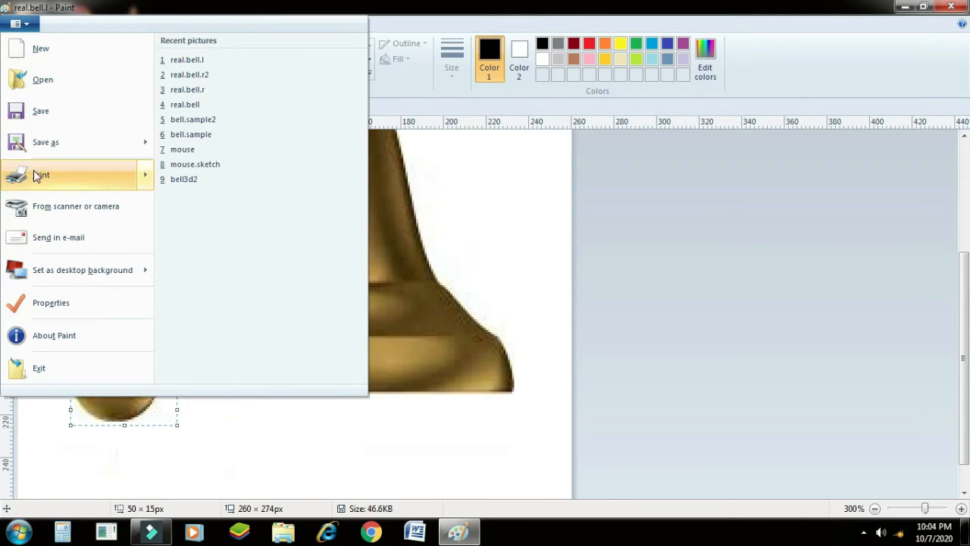
click(46, 142)
click(496, 334)
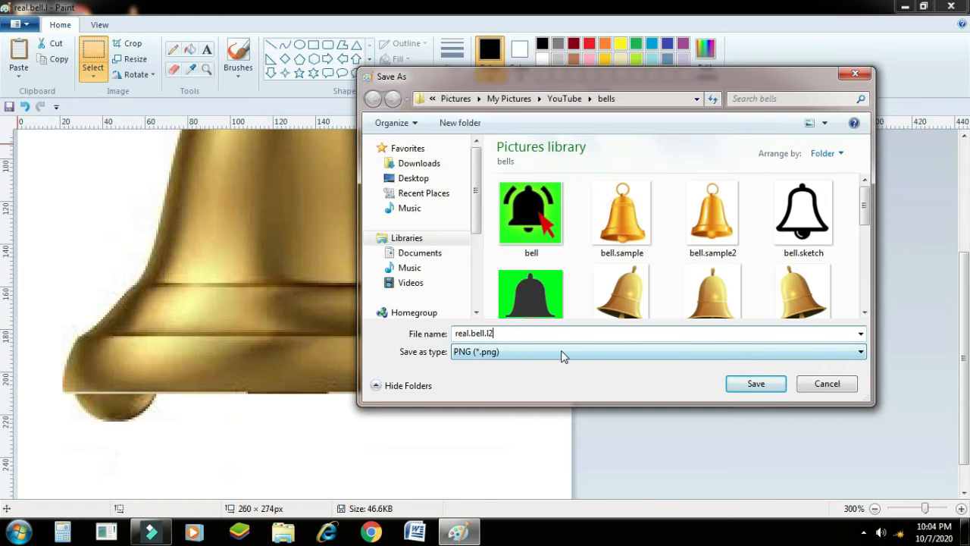
click(747, 386)
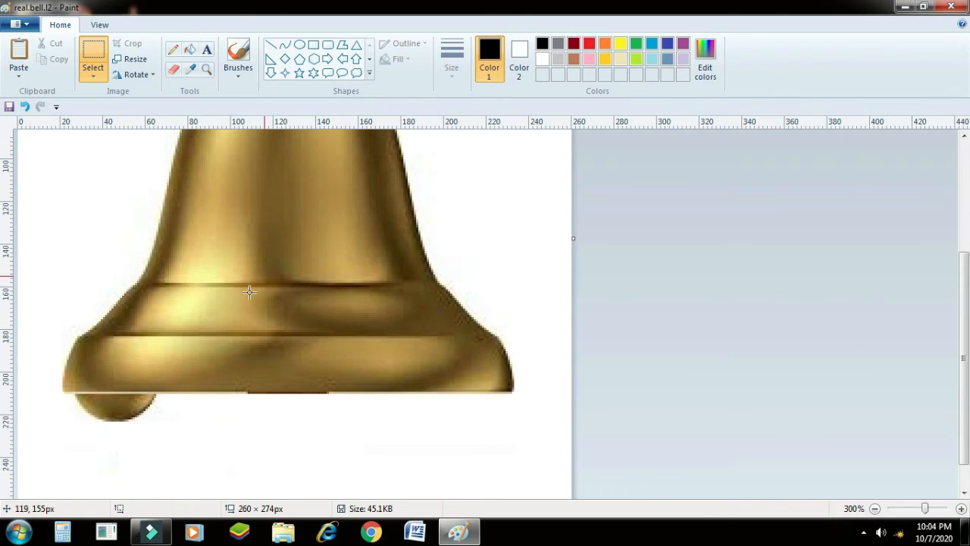
- Undo the last clapper move and place the clapper piece under the right end of the bell's rim
click(25, 107)
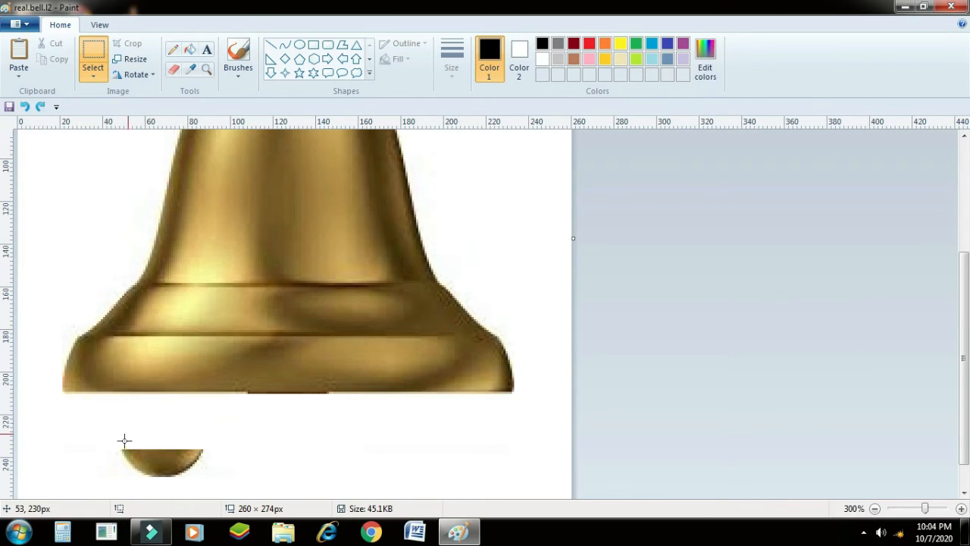
mouse_move(125, 450)
mouse_down()
mouse_move(206, 488)
mouse_move(221, 461)
mouse_move(537, 422)
mouse_up()
click(380, 241)
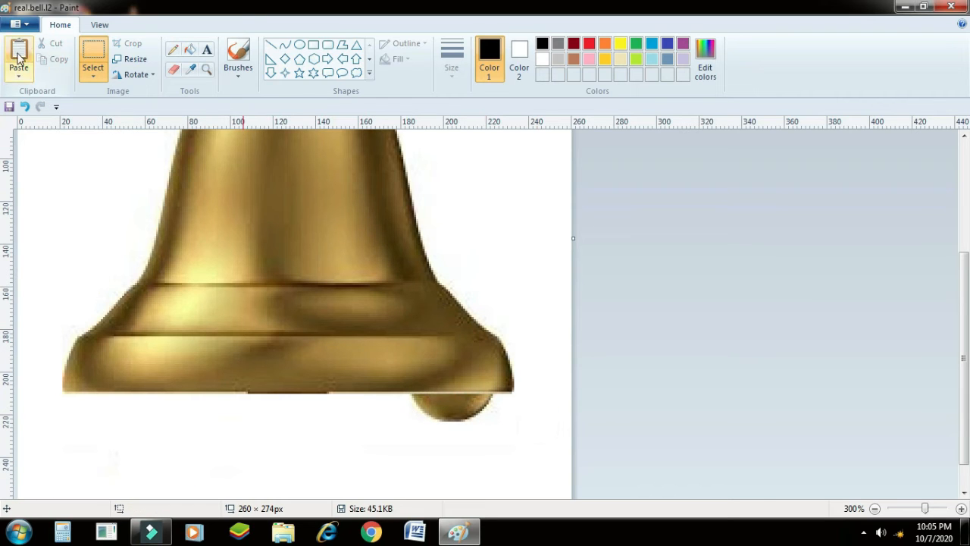
- Save this clapper position as a new PNG picture named real.bell.right2
click(20, 24)
click(32, 142)
click(489, 334)
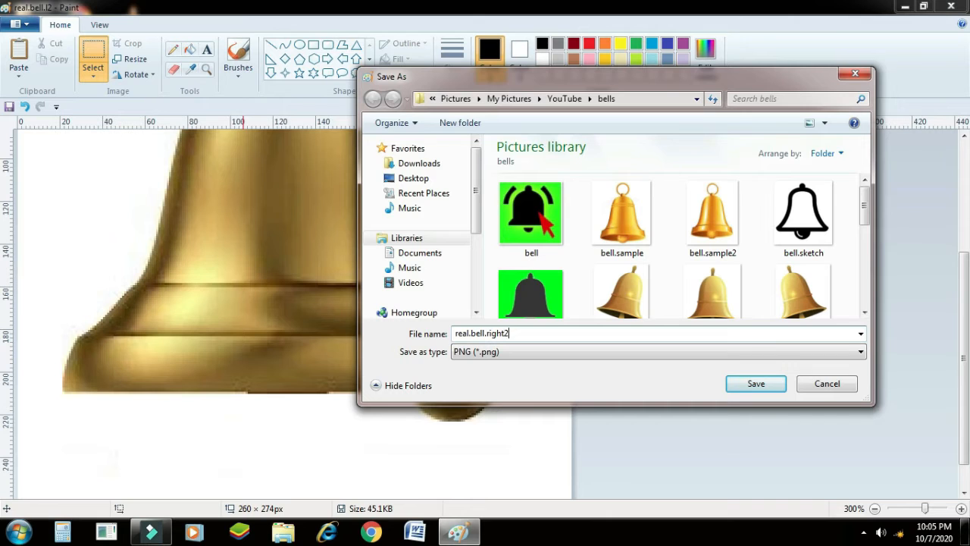
click(739, 387)
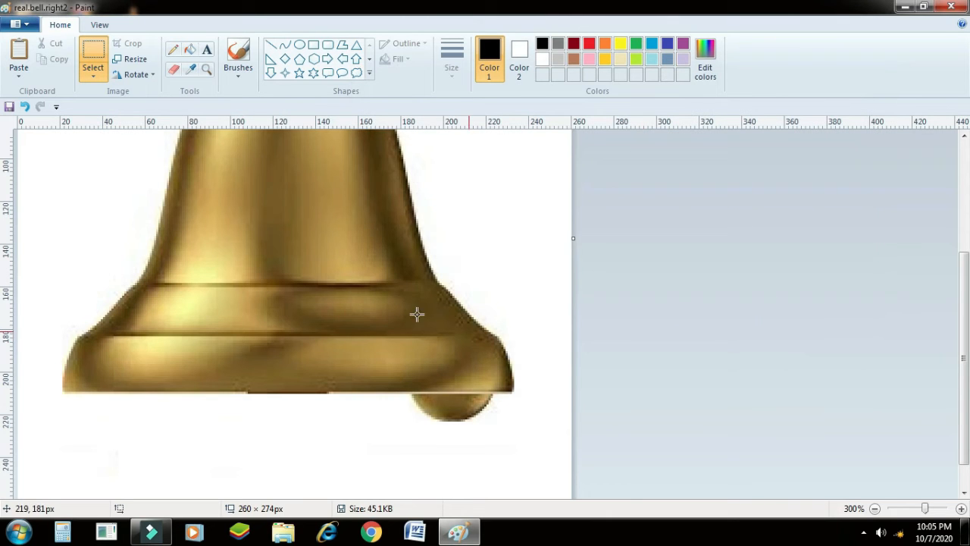
- Undo back to the taller clapper piece and move it against the rim, slightly right of the bell's centre
click(24, 106)
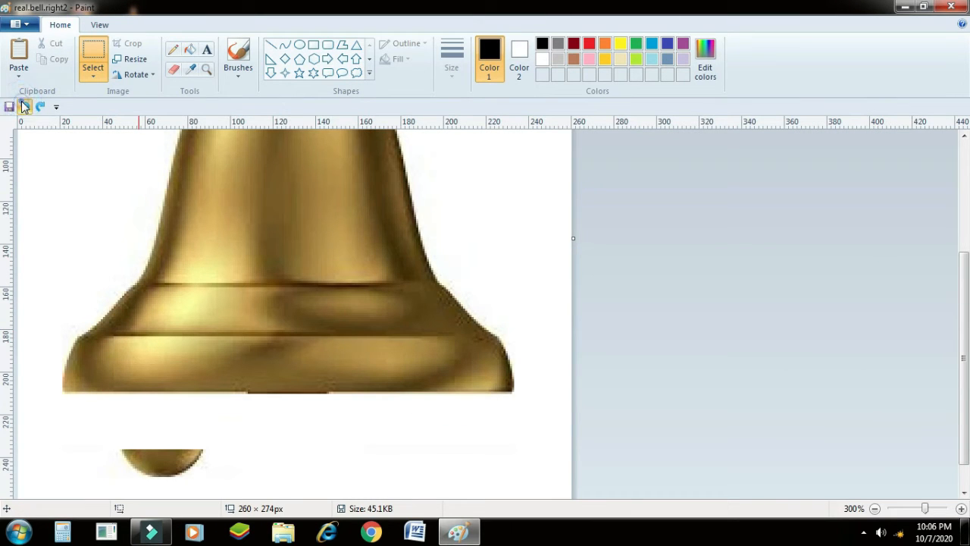
click(23, 106)
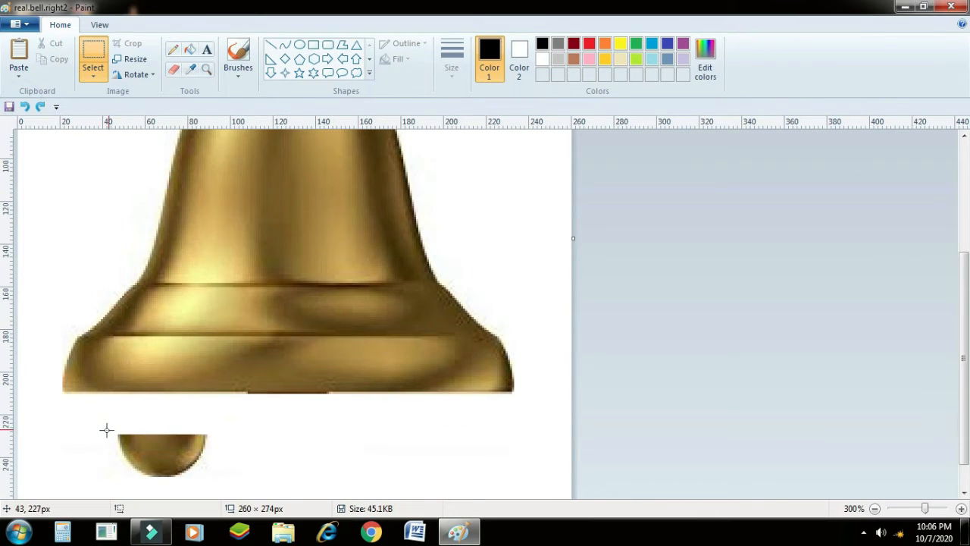
drag(115, 436, 216, 480)
mouse_move(158, 452)
mouse_down()
mouse_move(381, 422)
mouse_move(369, 414)
mouse_up()
click(283, 436)
- Save the picture with the clapper right of centre as a new PNG named real.bell.right
click(22, 24)
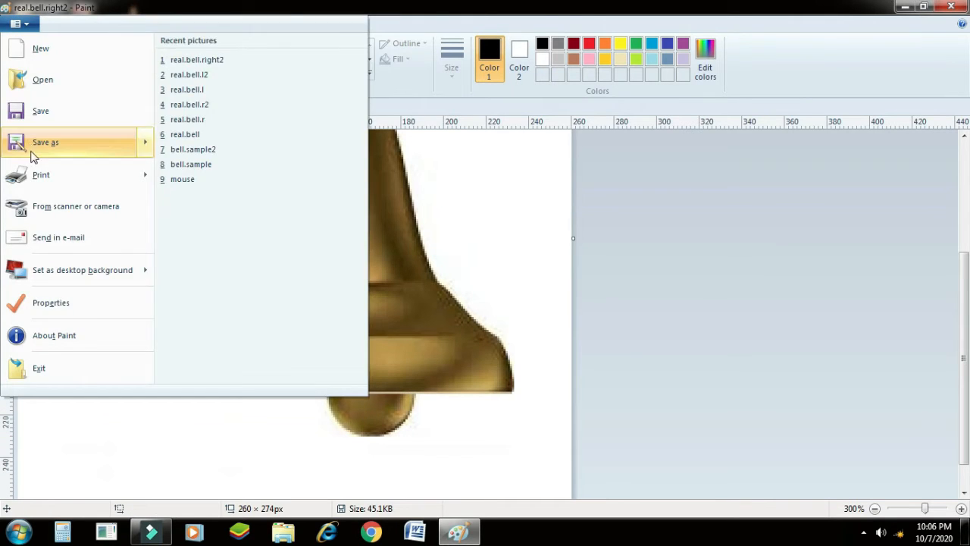
click(34, 143)
click(516, 336)
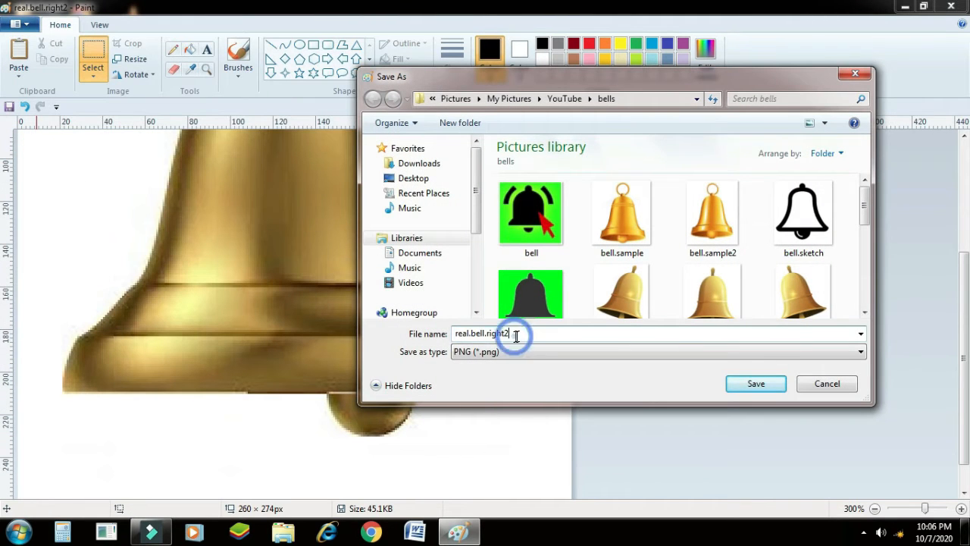
key(BackSpace)
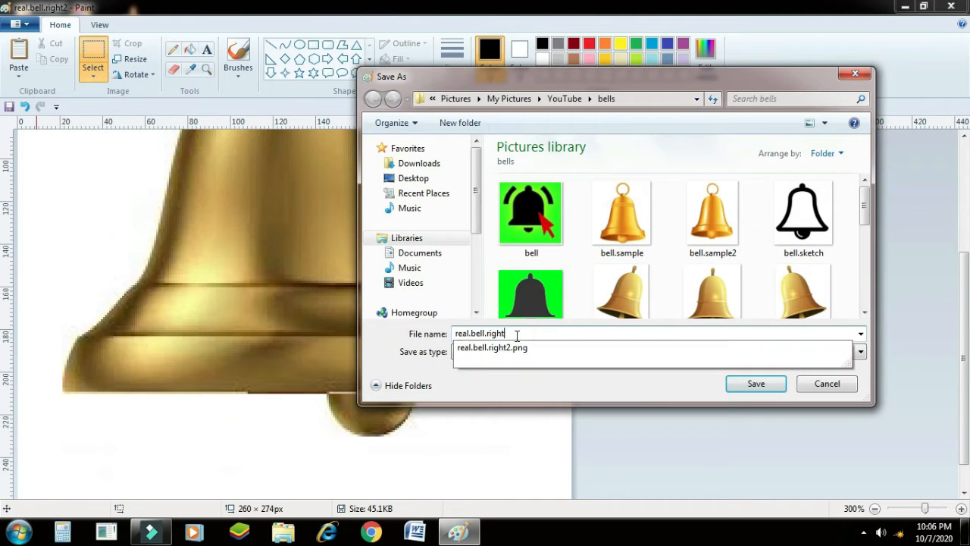
click(755, 385)
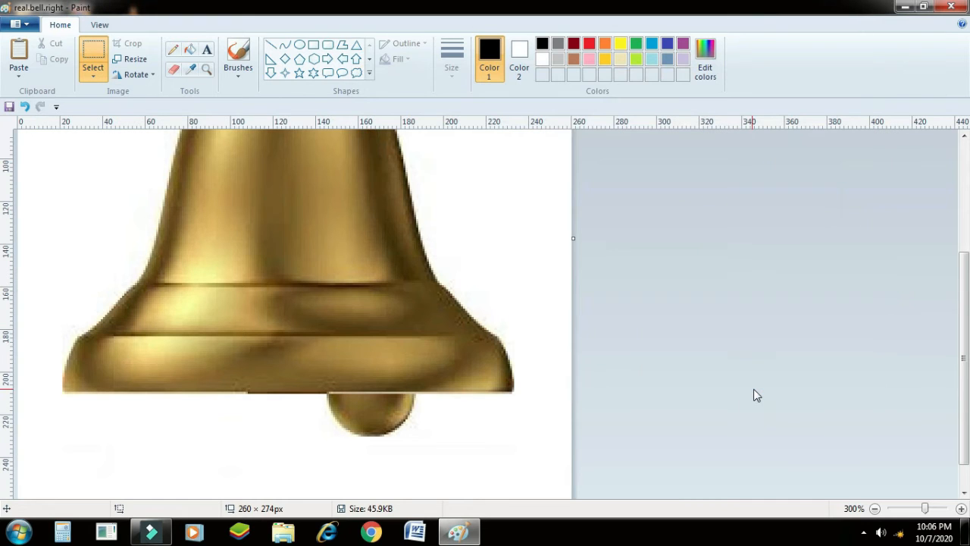
- Undo the last clapper move and place the clapper piece against the bell's rim, left of its centre
click(24, 106)
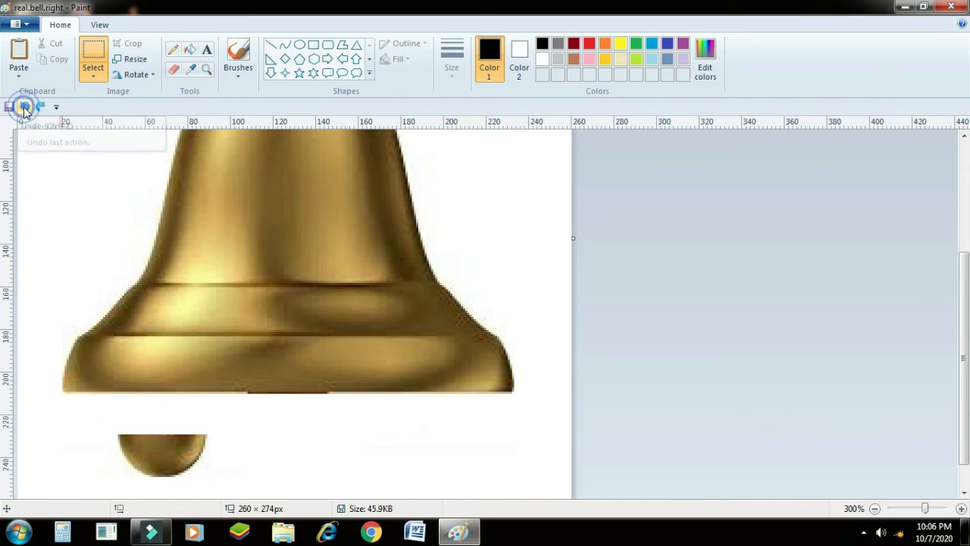
drag(113, 433, 223, 491)
drag(157, 456, 191, 422)
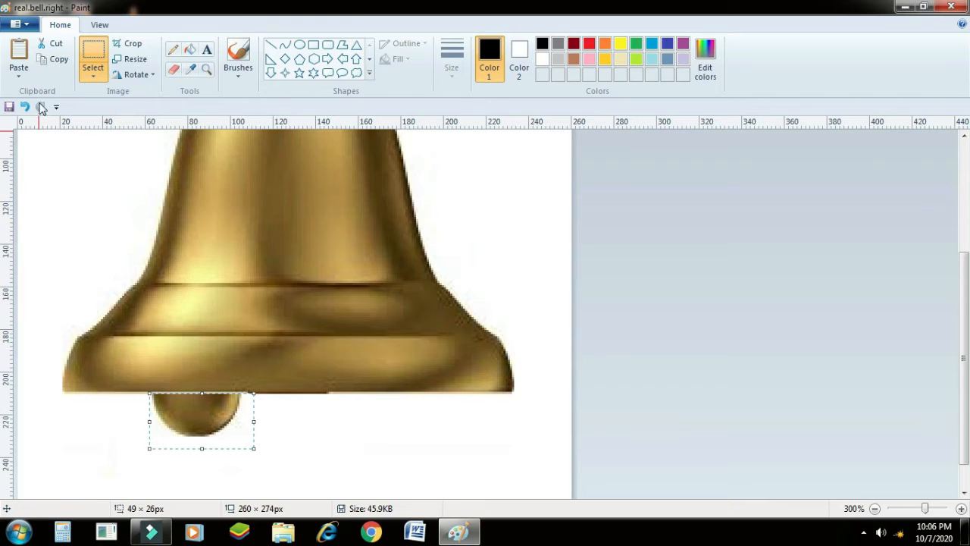
- Save the picture with the clapper left of centre as a new PNG named real.bell.left
click(15, 24)
click(50, 143)
click(476, 334)
drag(487, 333, 522, 334)
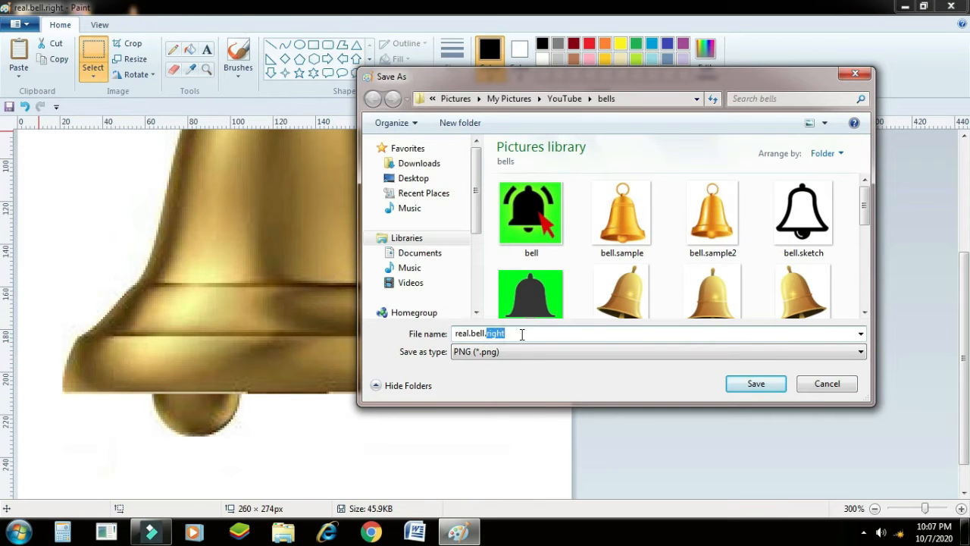
text(lef)
click(733, 383)
- Browse the bells folder to check the saved bell pictures
click(18, 23)
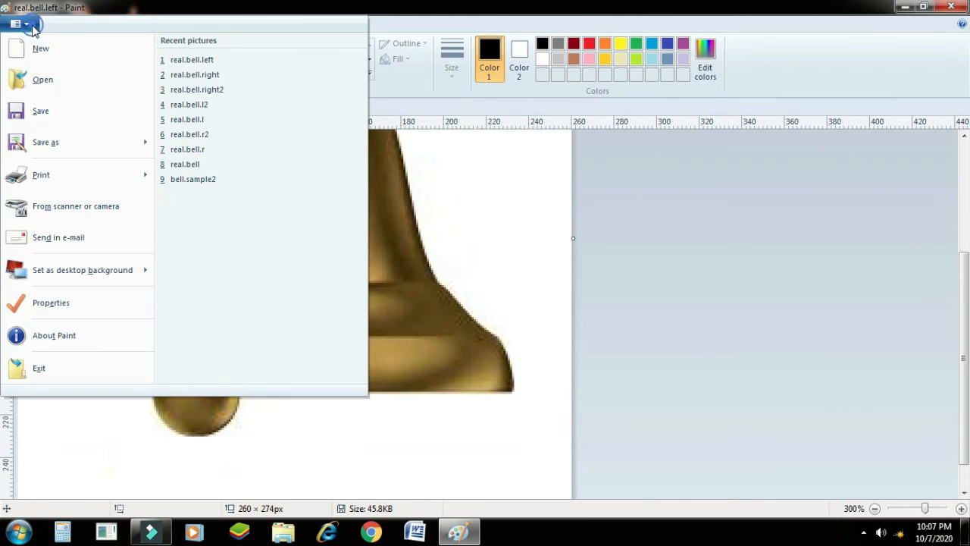
click(35, 112)
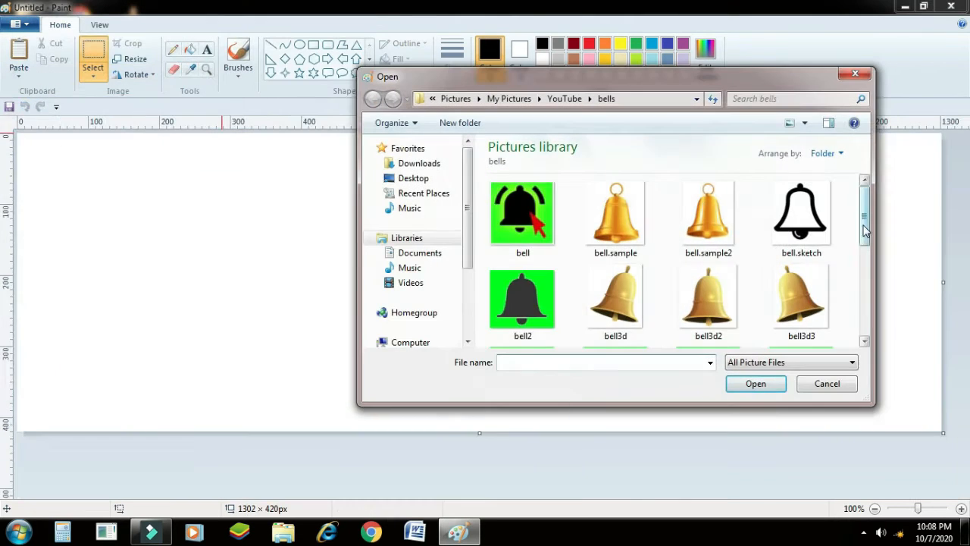
scroll(682, 258, down, 3)
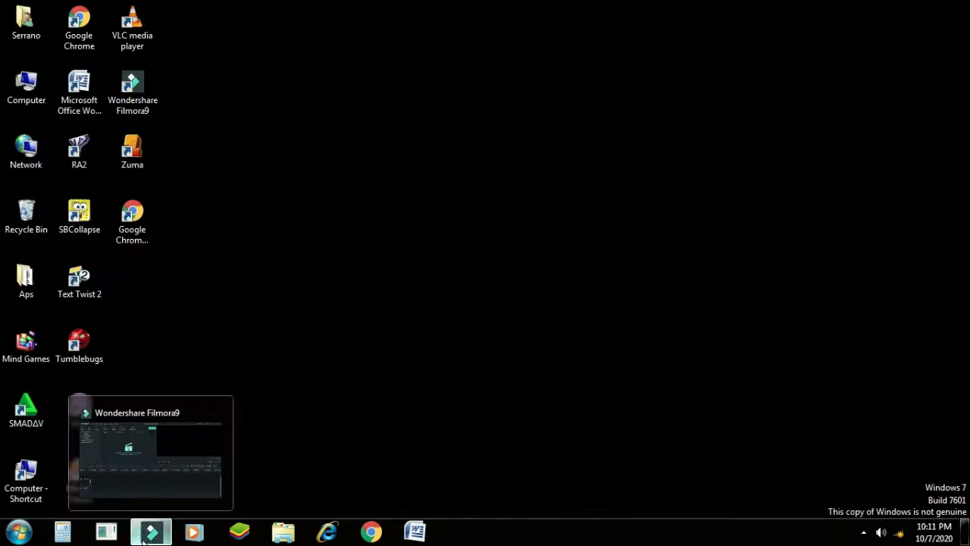
- Switch to Wondershare Filmora9, start importing media and open the Pictures library
click(144, 538)
click(340, 178)
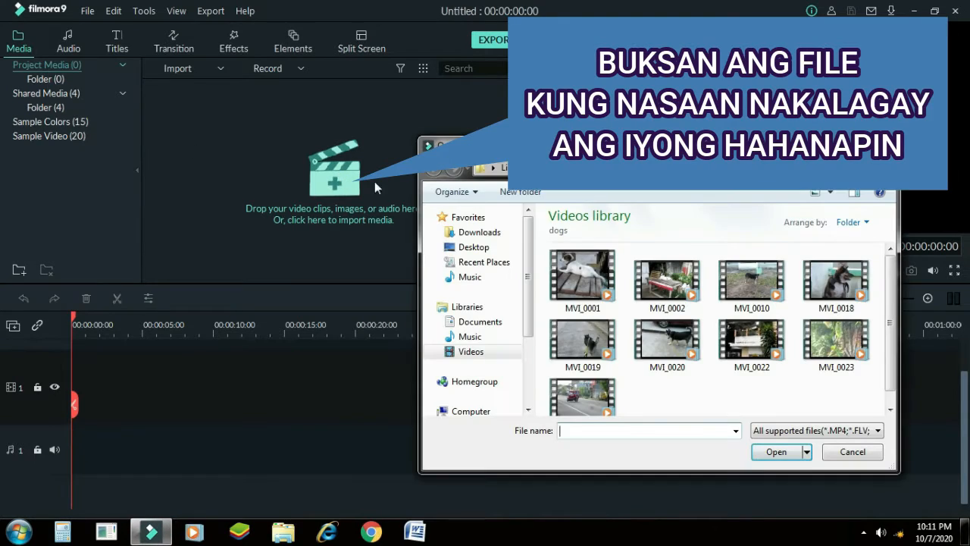
click(477, 307)
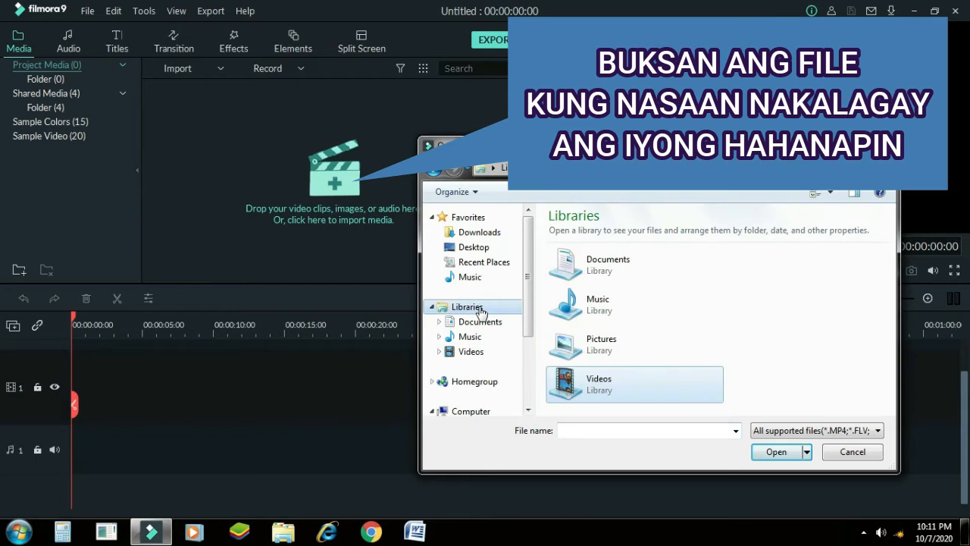
click(564, 342)
click(774, 452)
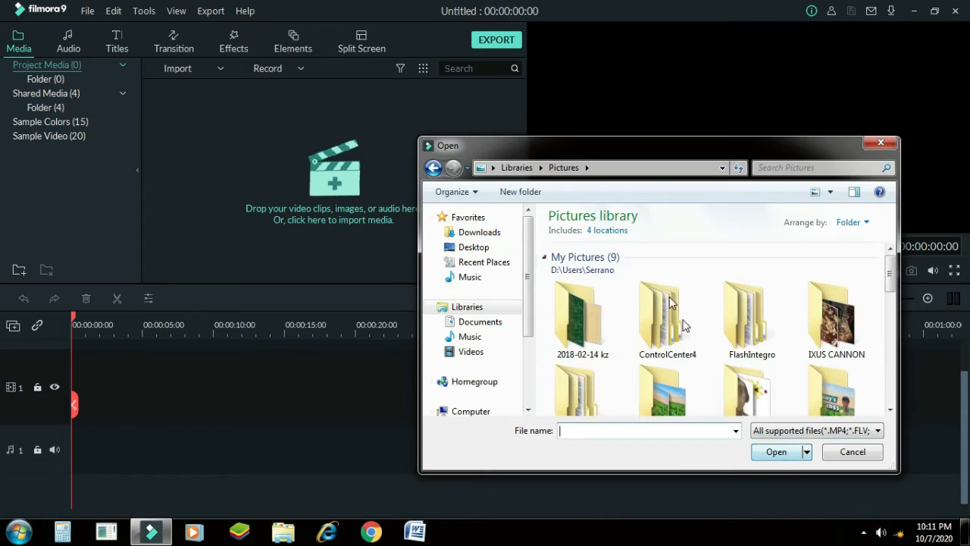
- Go to the bells folder inside My Pictures > YouTube in the import dialog
click(587, 169)
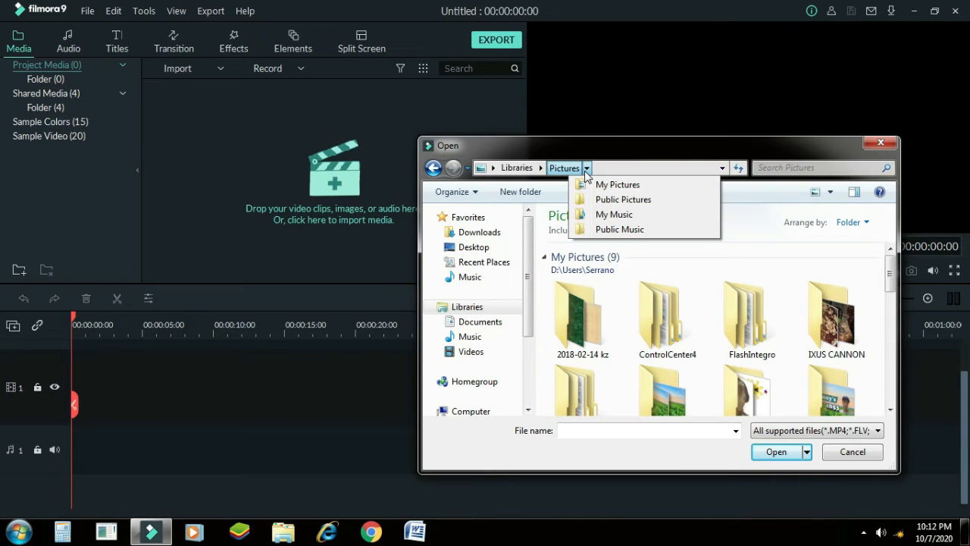
click(612, 187)
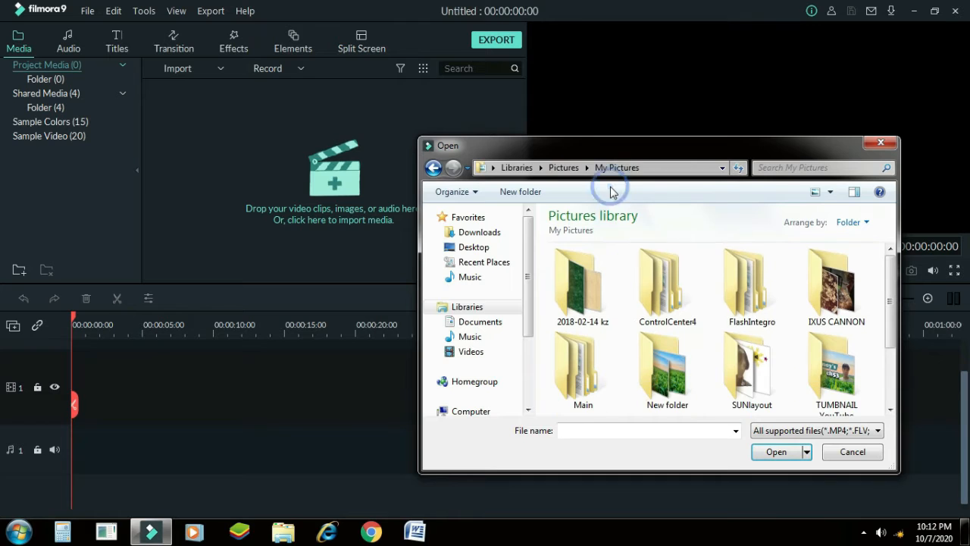
click(646, 168)
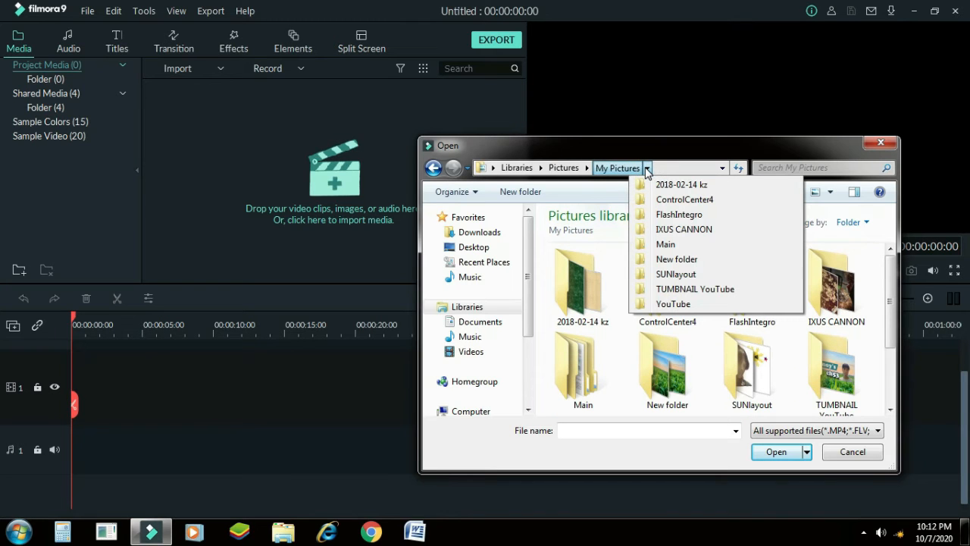
click(646, 304)
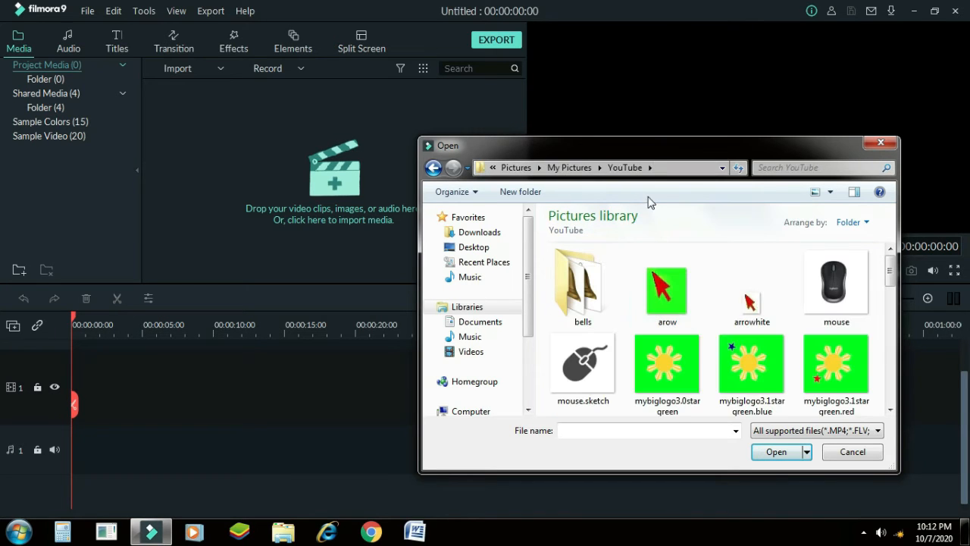
click(579, 284)
click(775, 451)
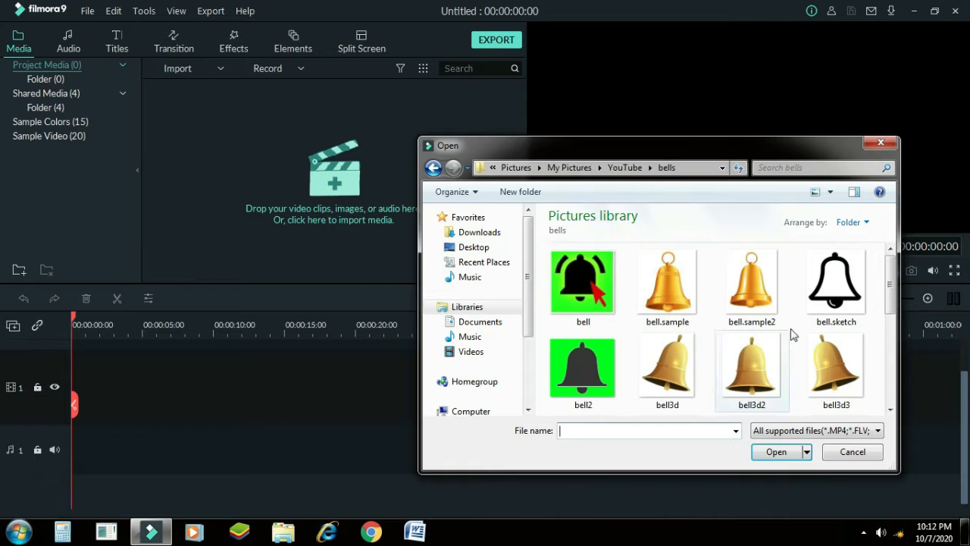
- Import the pictures real.bell.l2, real.bell.left and real.bell together into the project media
scroll(894, 284, down, 10)
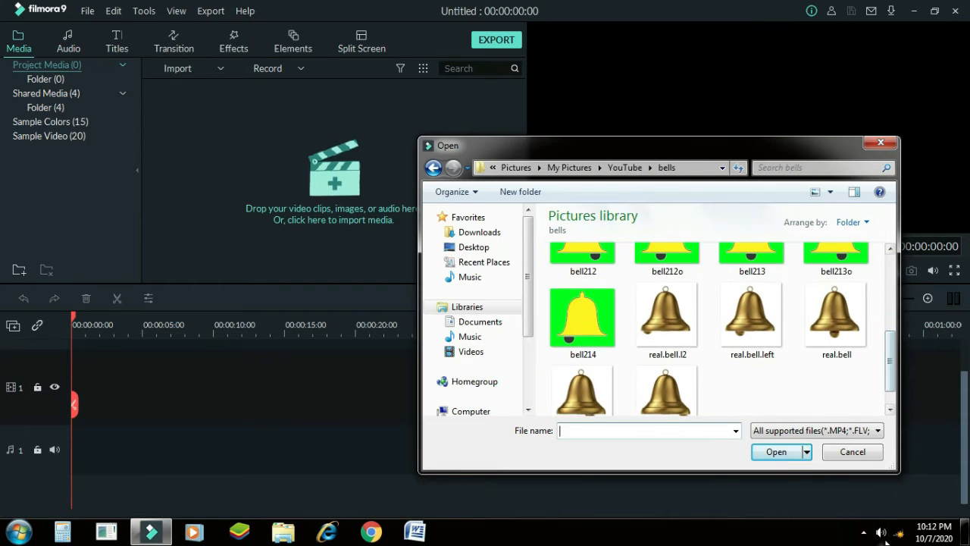
click(863, 537)
click(862, 537)
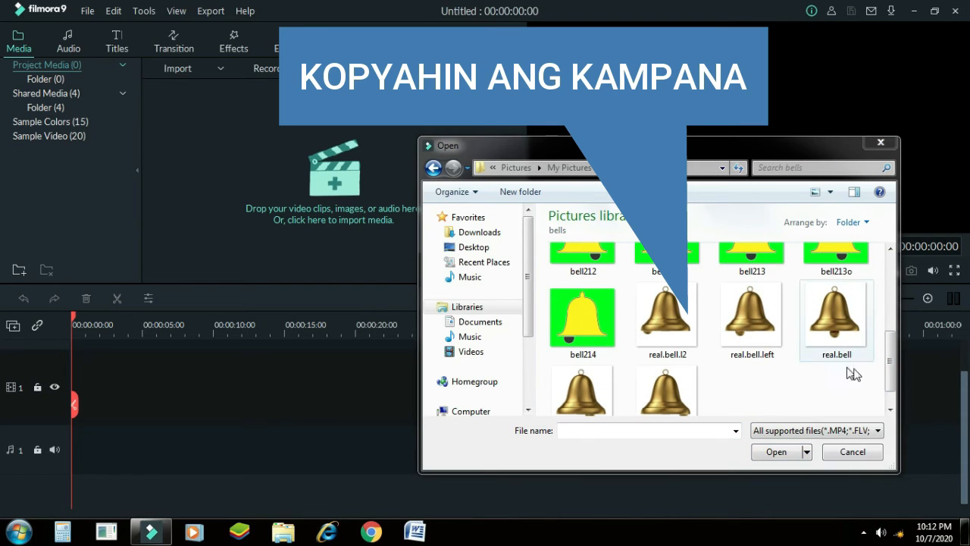
drag(879, 339, 644, 345)
click(773, 451)
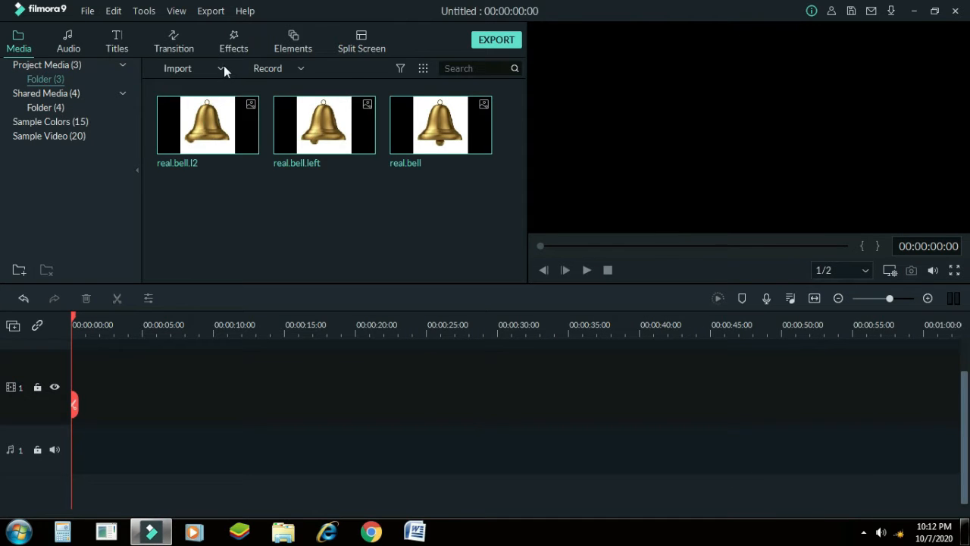
- Import the pictures real.bell.right and real.bell.right2 from the bells folder into the project media
click(220, 68)
click(216, 88)
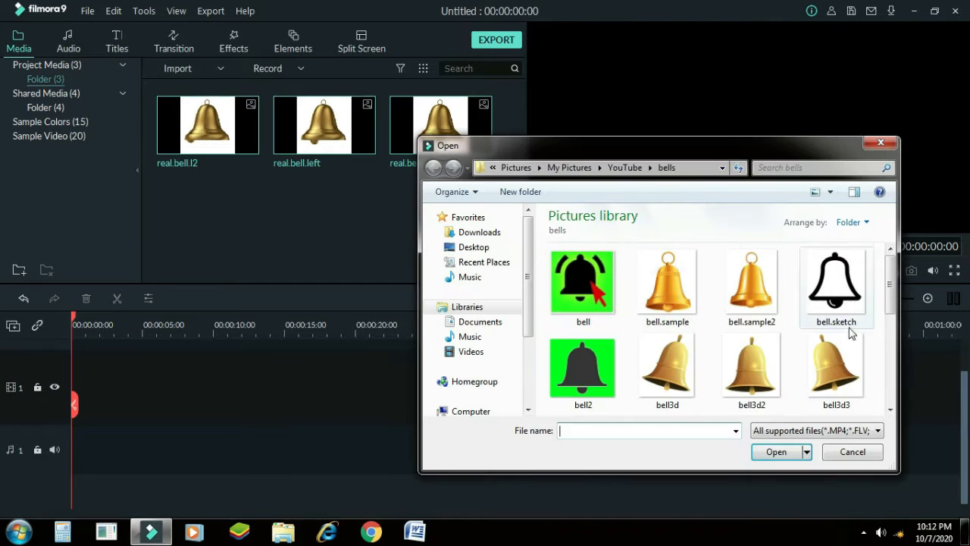
scroll(808, 334, down, 5)
drag(729, 388, 598, 392)
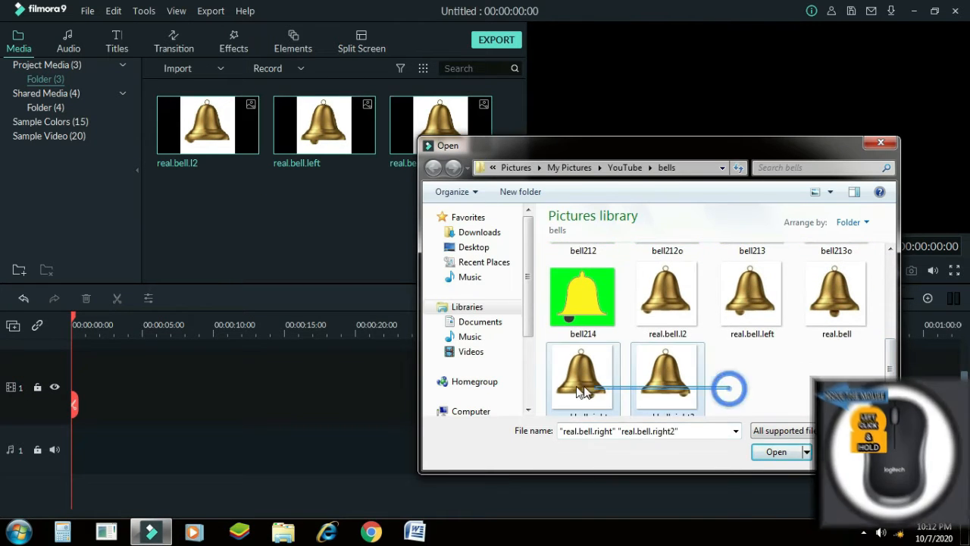
click(776, 452)
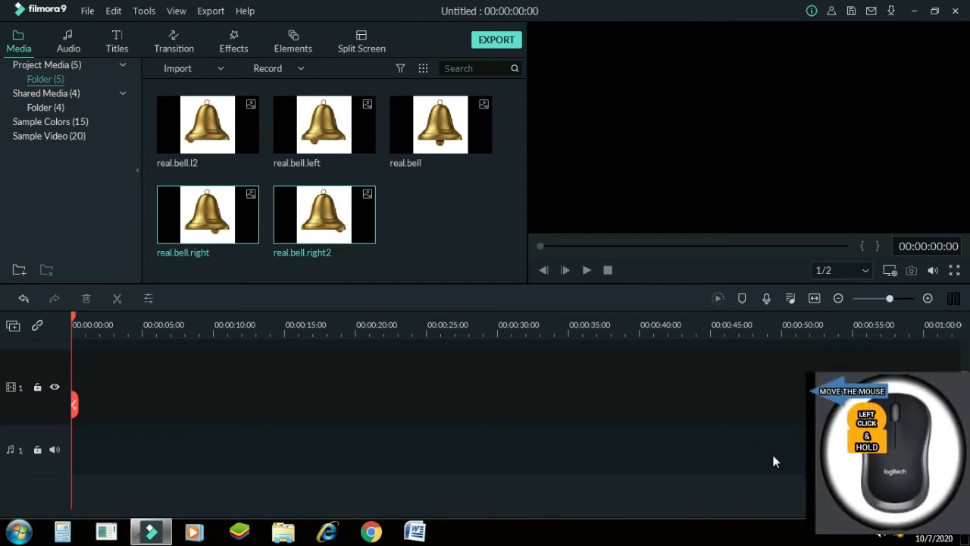
- Add the Green sample color to video track 1 and lock that track
click(39, 121)
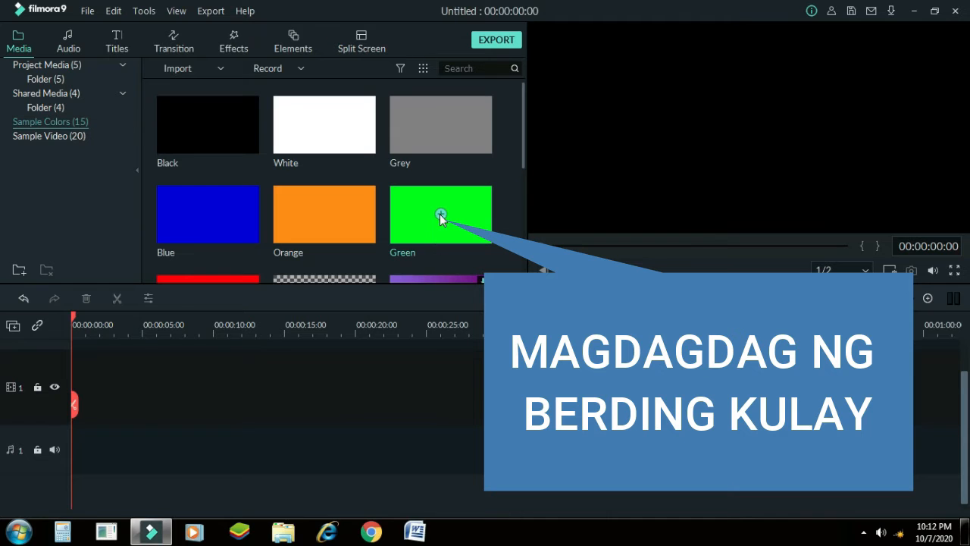
click(441, 215)
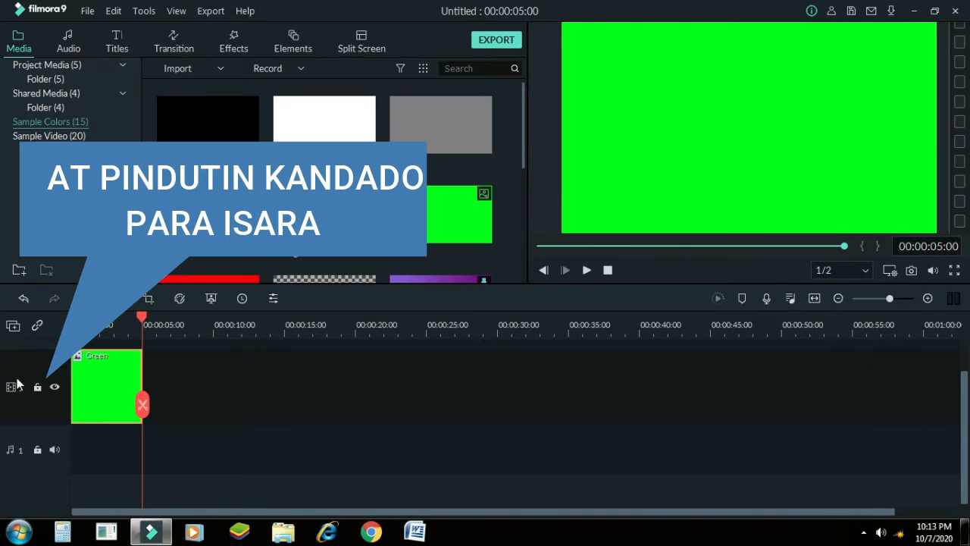
click(38, 388)
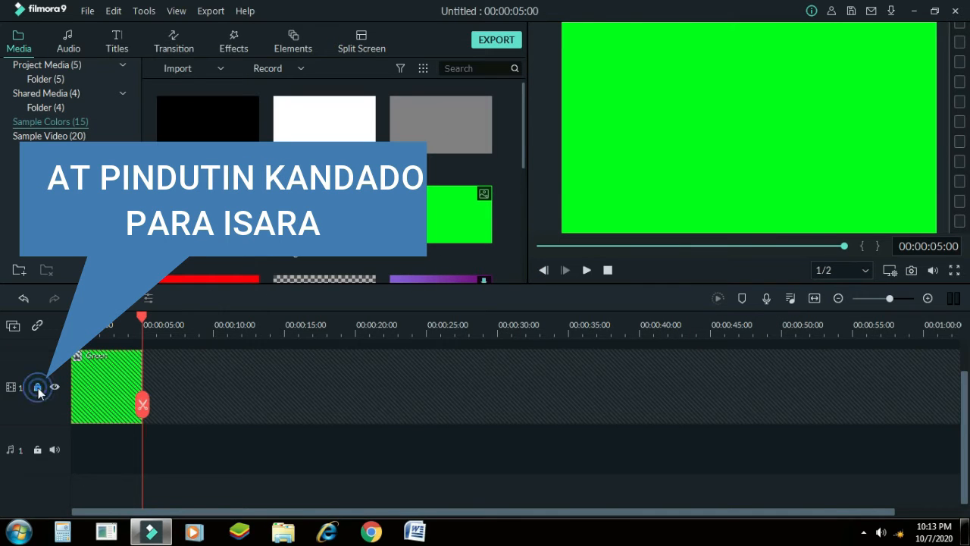
- Place the real.bell picture from the project media at the timeline's start, on a track above the green background
click(539, 245)
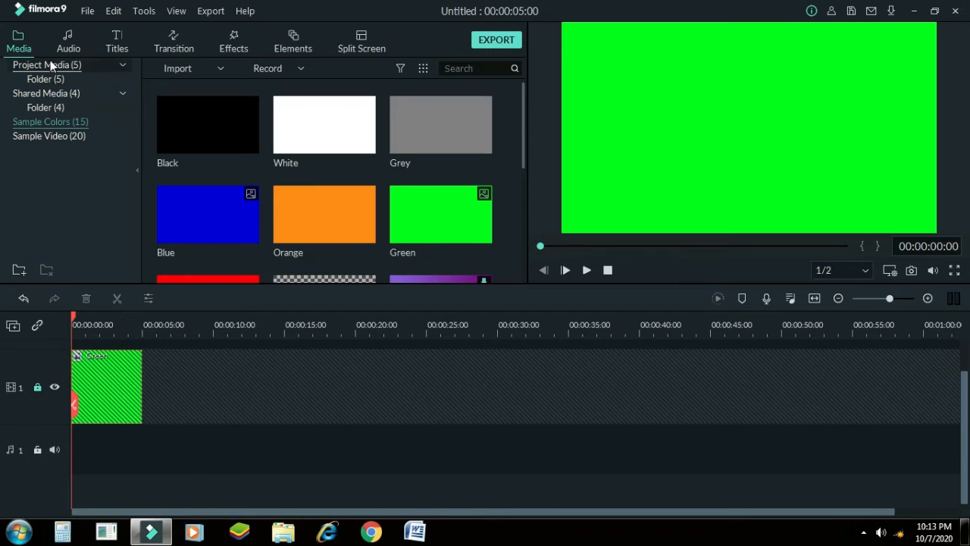
click(37, 65)
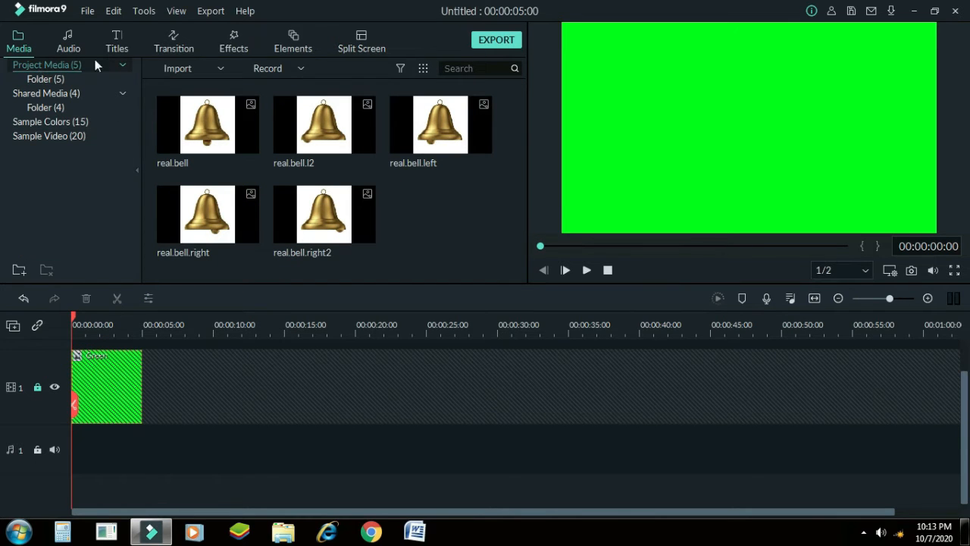
click(207, 124)
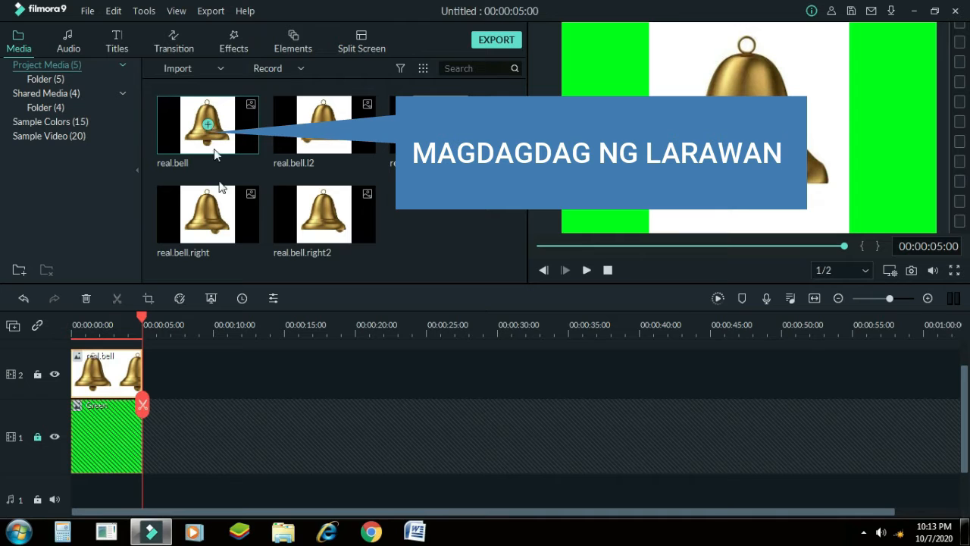
- Enable Chroma Key on the real.bell clip and choose white as the color to remove
drag(133, 315, 127, 317)
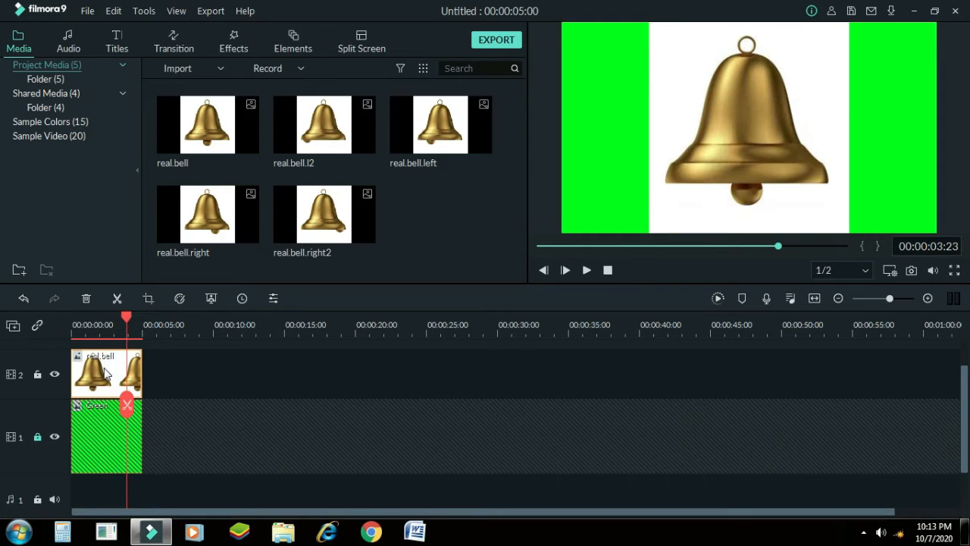
double_click(106, 371)
right_click(105, 372)
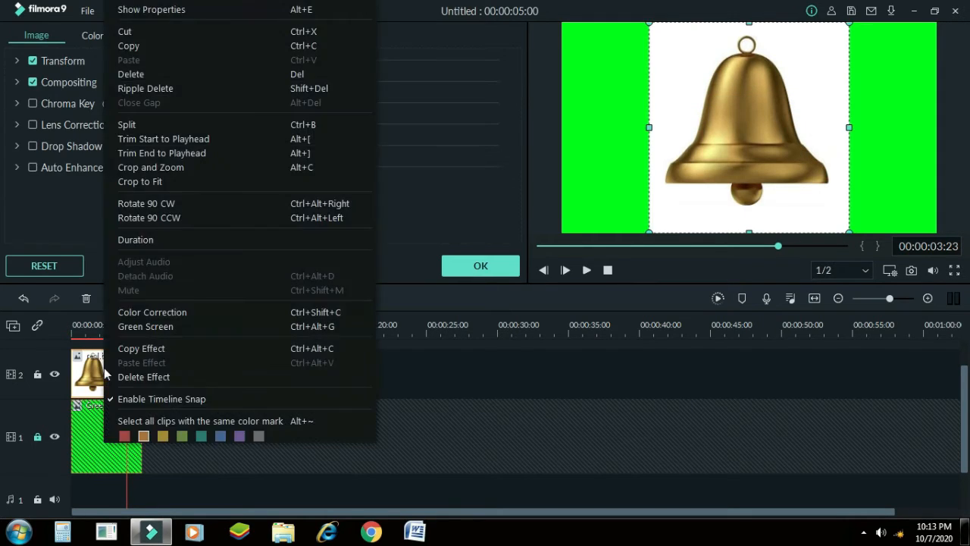
click(88, 369)
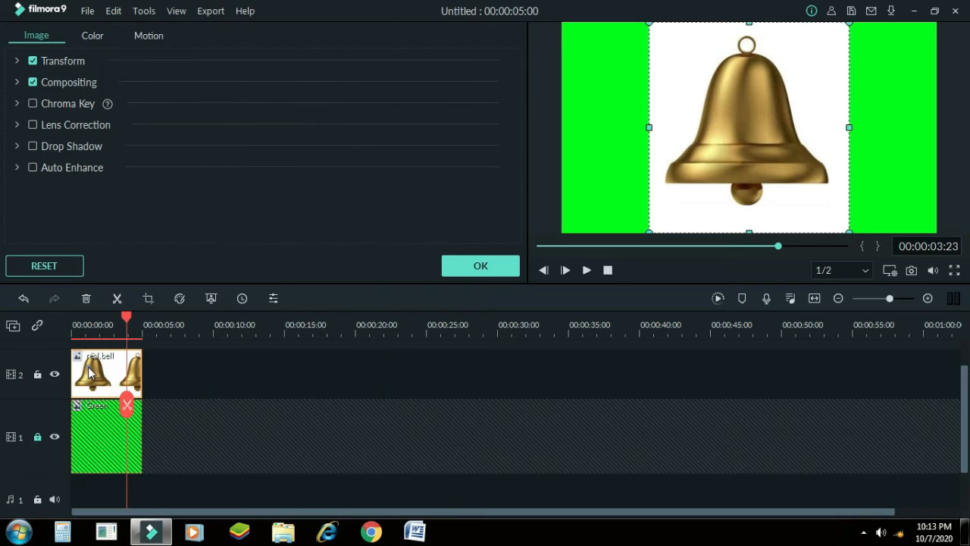
click(32, 104)
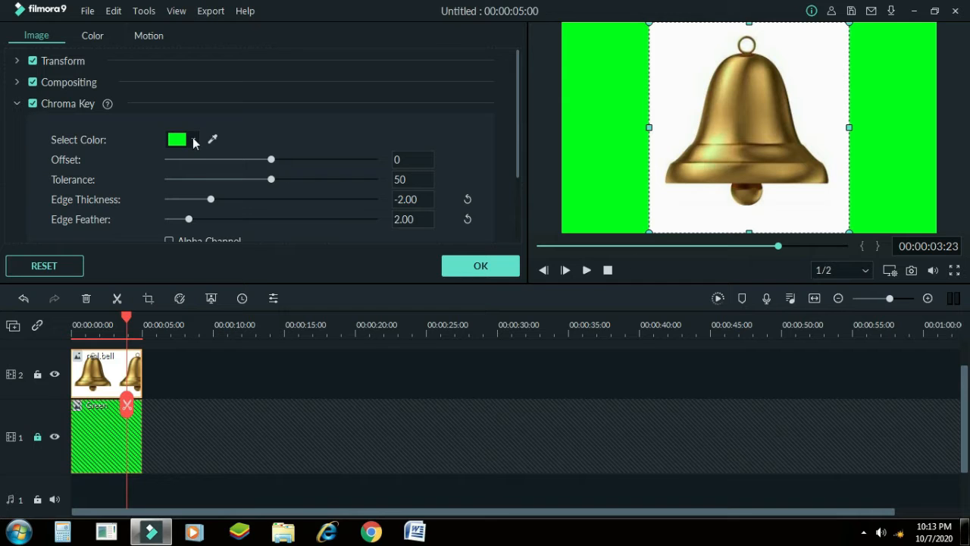
click(193, 141)
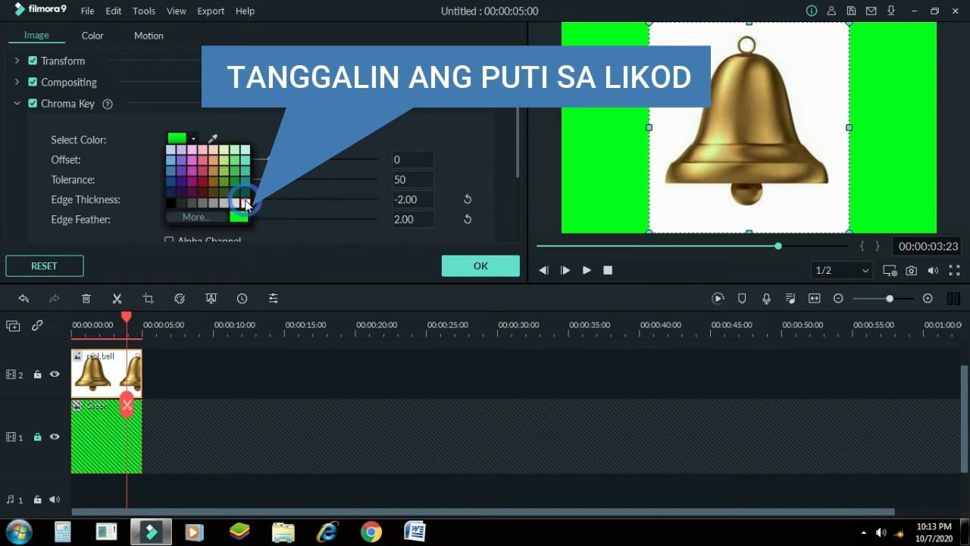
click(243, 201)
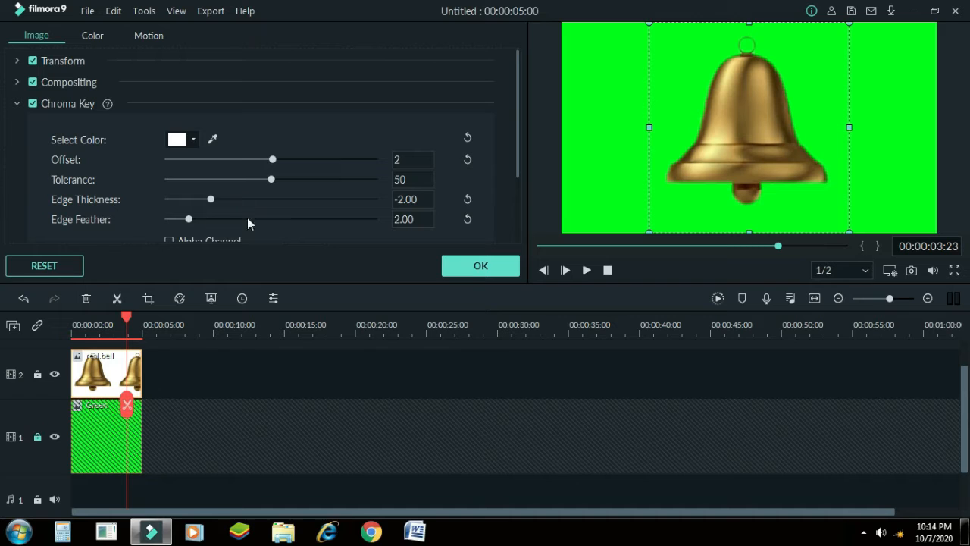
- Confirm the real.bell clip settings and lock video track 2, with the playhead at the timeline's start
click(541, 246)
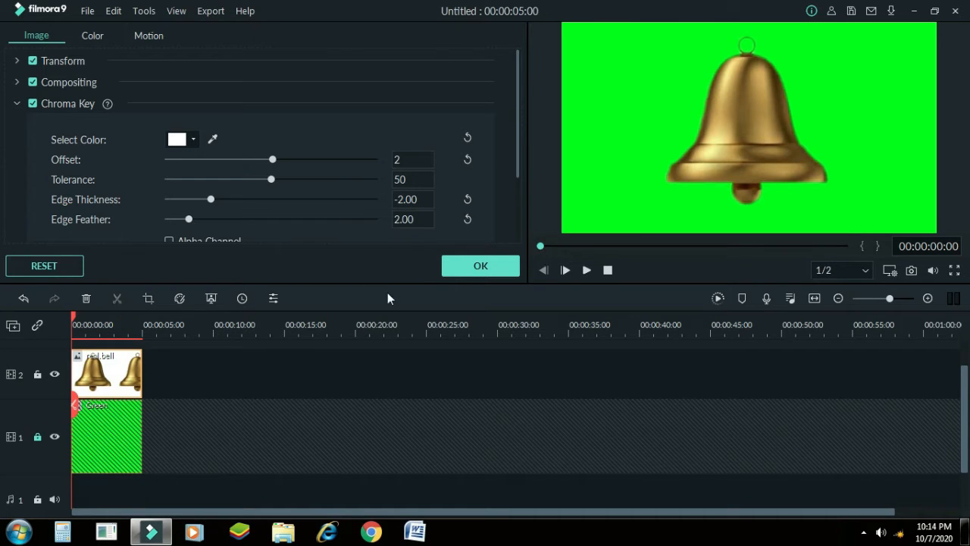
click(37, 374)
click(470, 266)
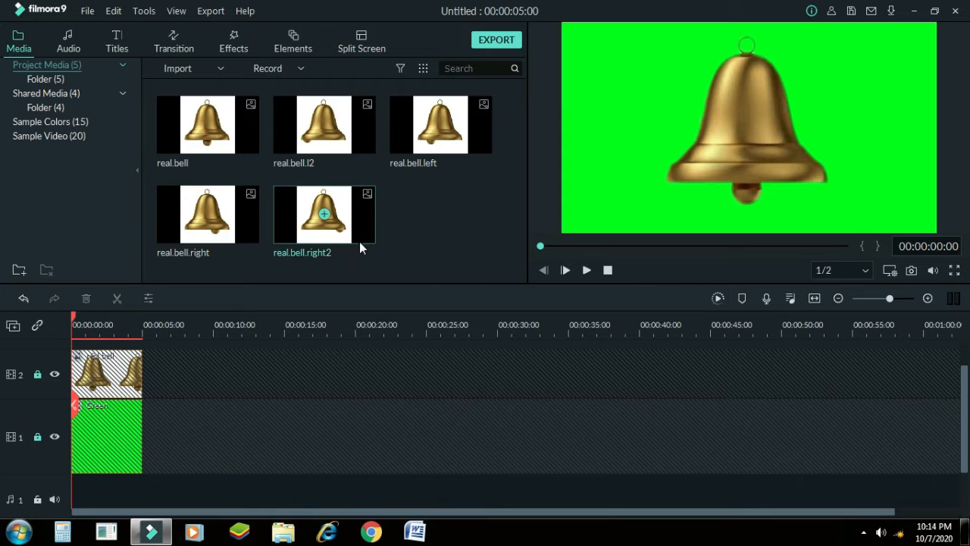
- Place the real.bell.right picture at the timeline's start on a new track above the real.bell clip
click(208, 214)
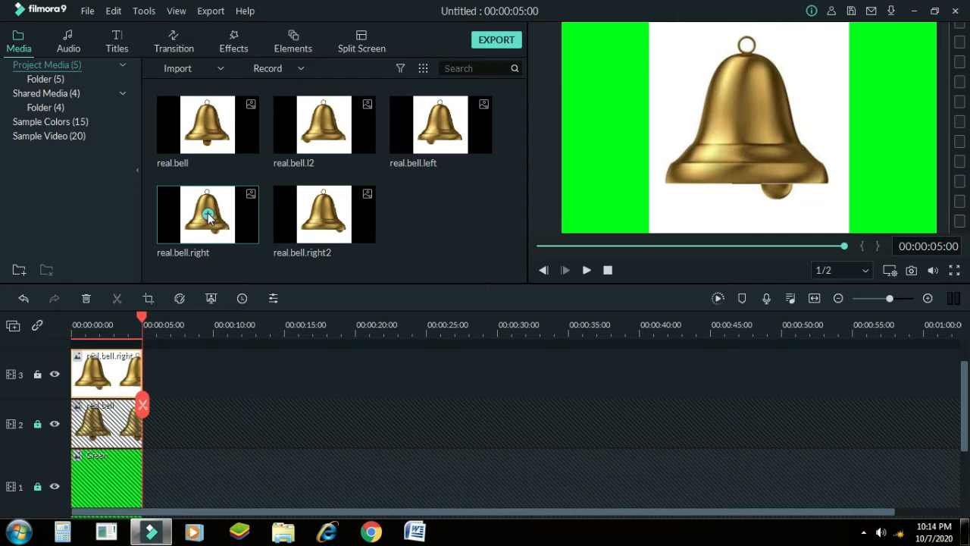
- Enable Chroma Key on the real.bell.right clip and choose white as the color to remove
click(108, 324)
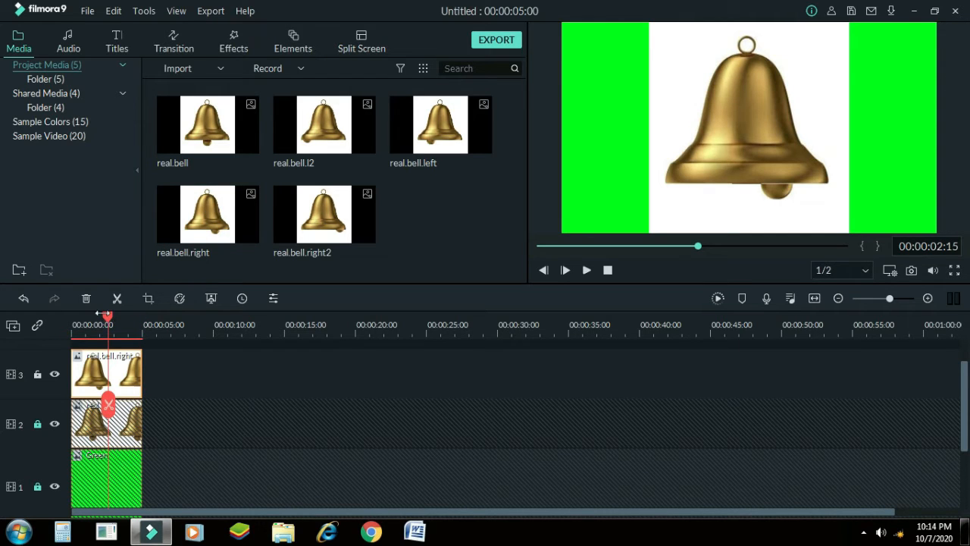
right_click(127, 369)
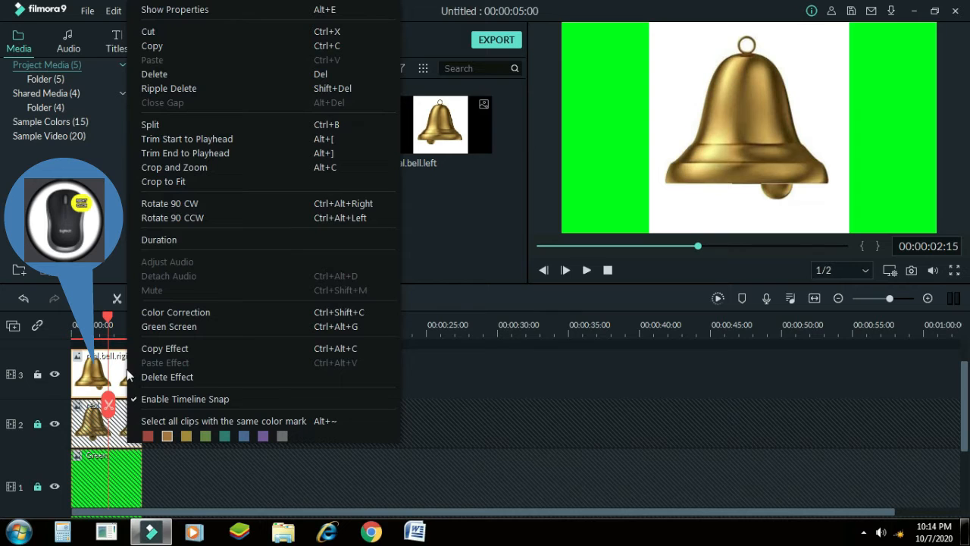
click(156, 329)
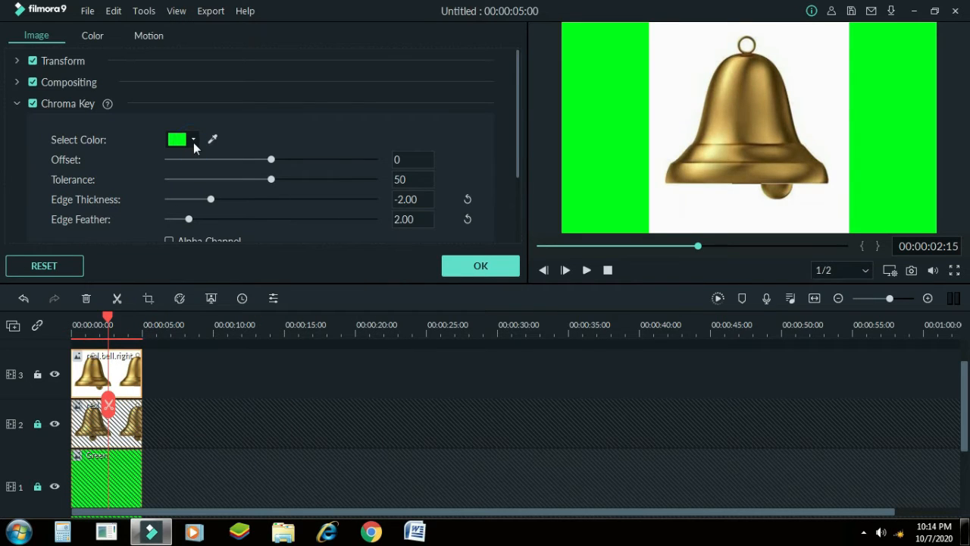
click(193, 139)
click(242, 207)
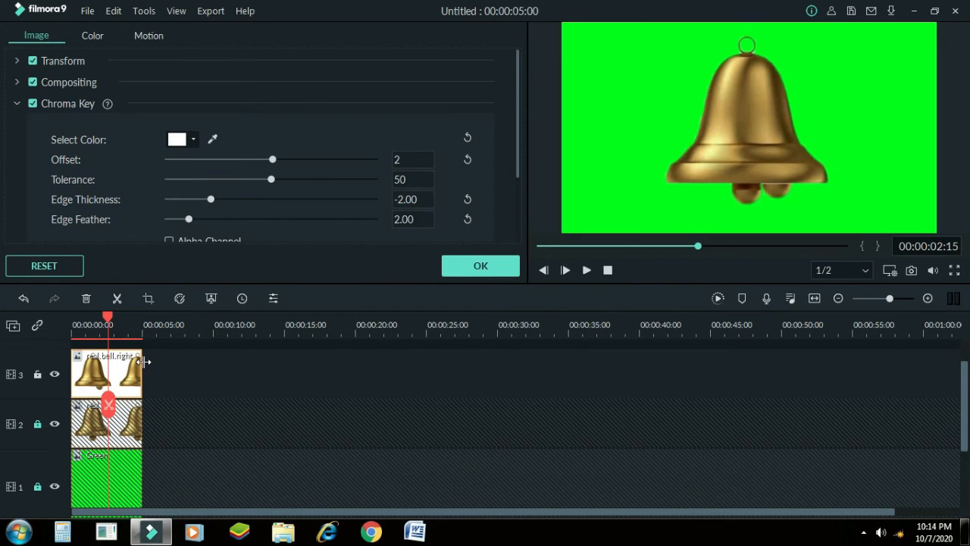
- Rotate the real.bell.right clip to about 342.62, scale it to about 100.94% and position it at about X 35.3, Y 6.9, aligning the bells' rings
click(744, 130)
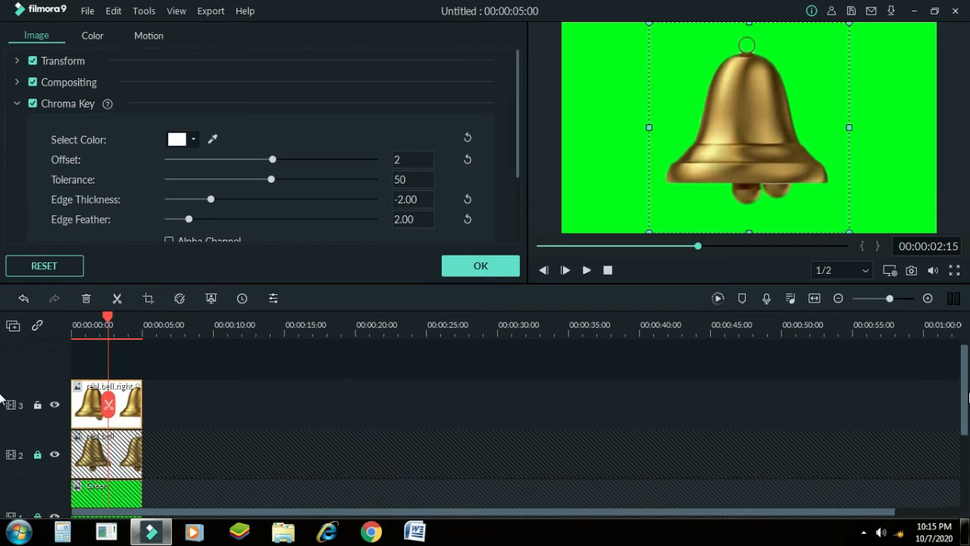
scroll(2, 413, up, 1)
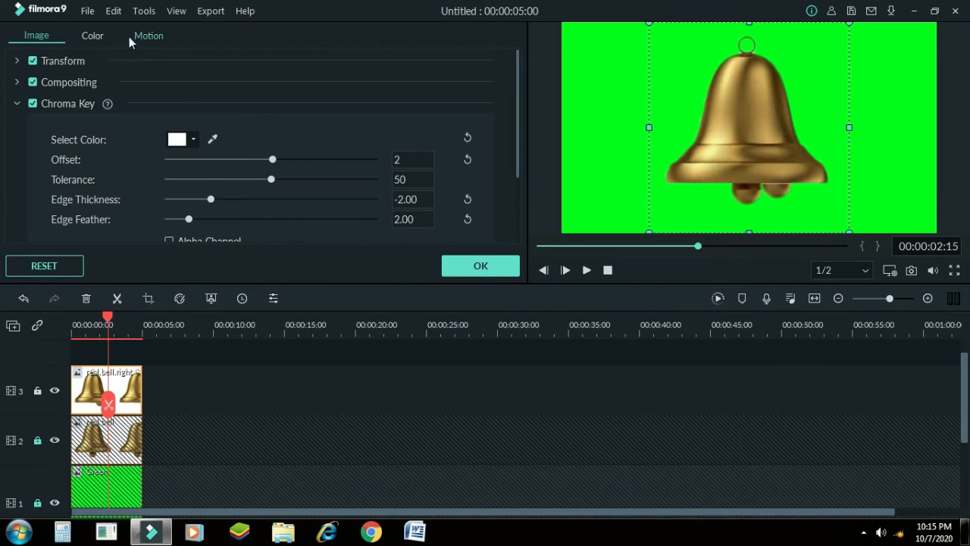
click(18, 61)
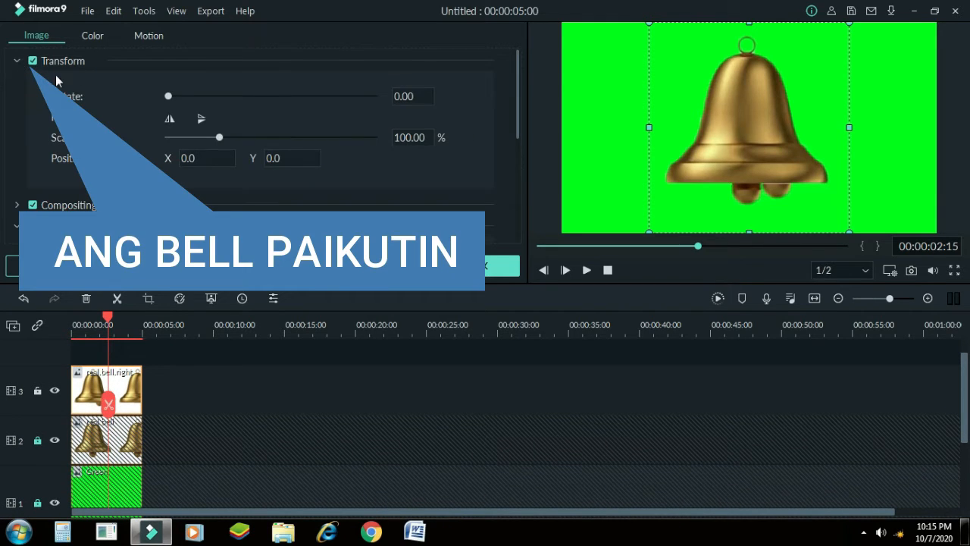
drag(166, 96, 360, 96)
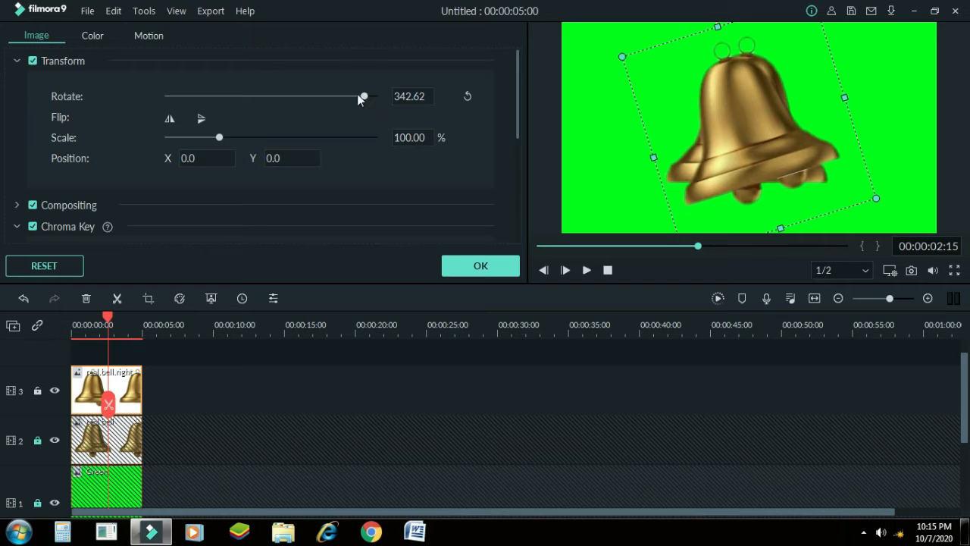
drag(734, 132, 754, 130)
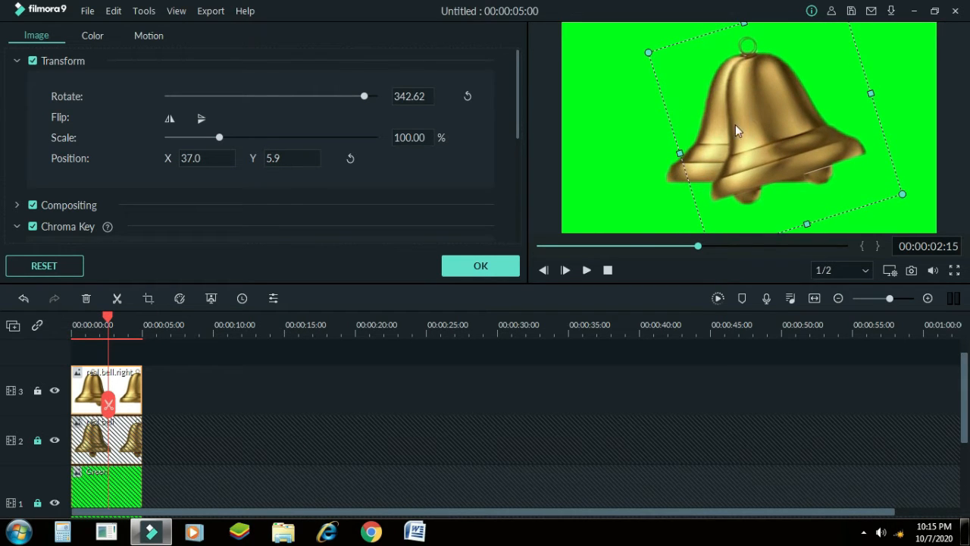
drag(649, 53, 646, 51)
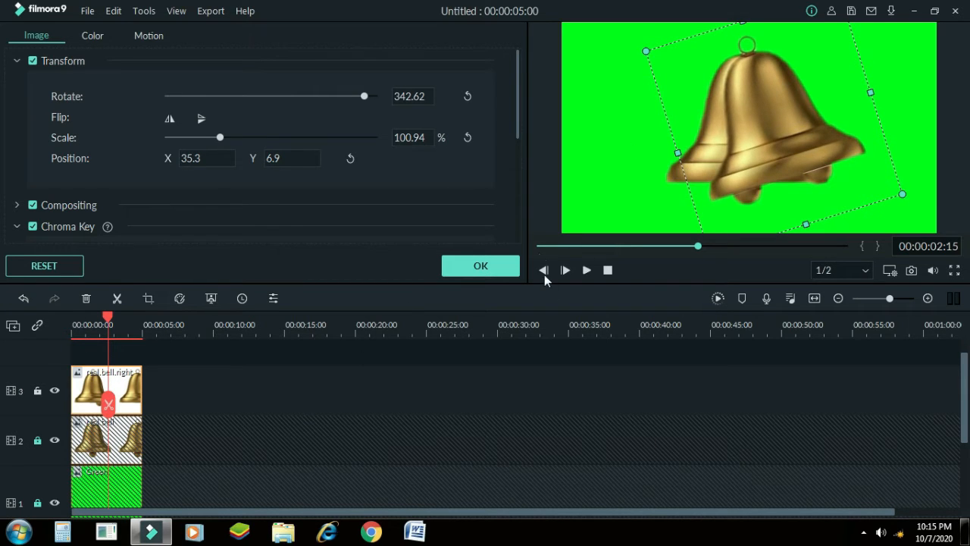
- Return the playhead to the timeline's start, lock video track 3 and confirm the real.bell.right clip settings
click(536, 244)
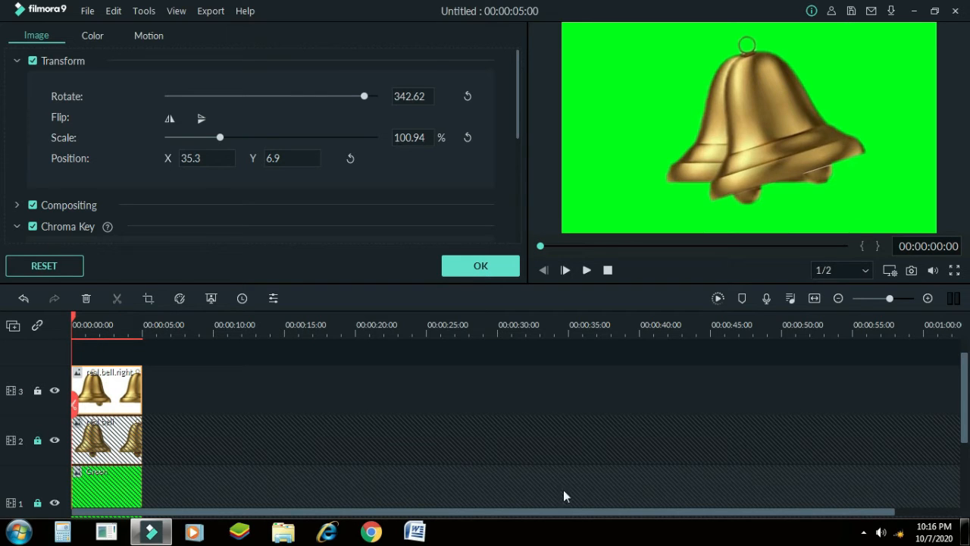
click(37, 391)
click(477, 266)
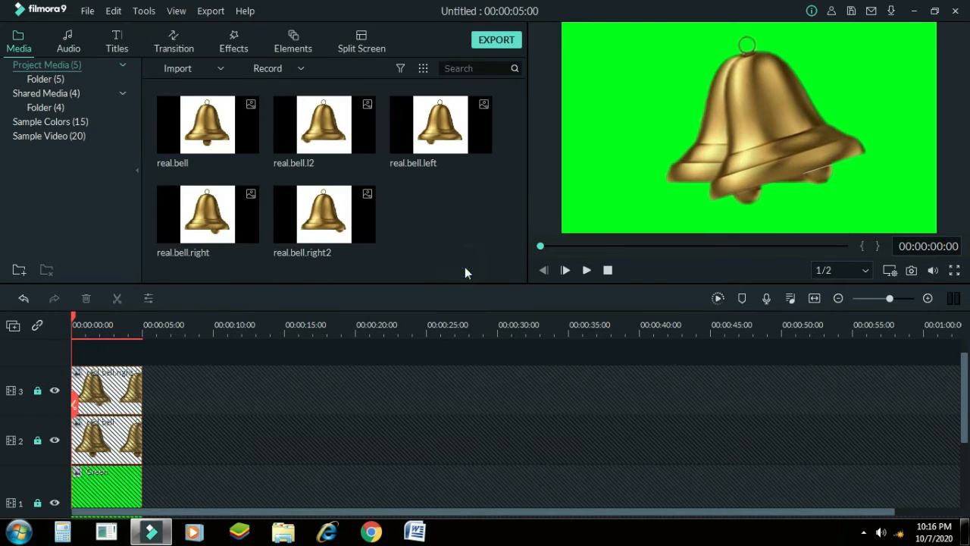
- Place the real.bell.right2 picture at the timeline's start on a new track above real.bell.right, and key out its white background with Chroma Key
click(325, 216)
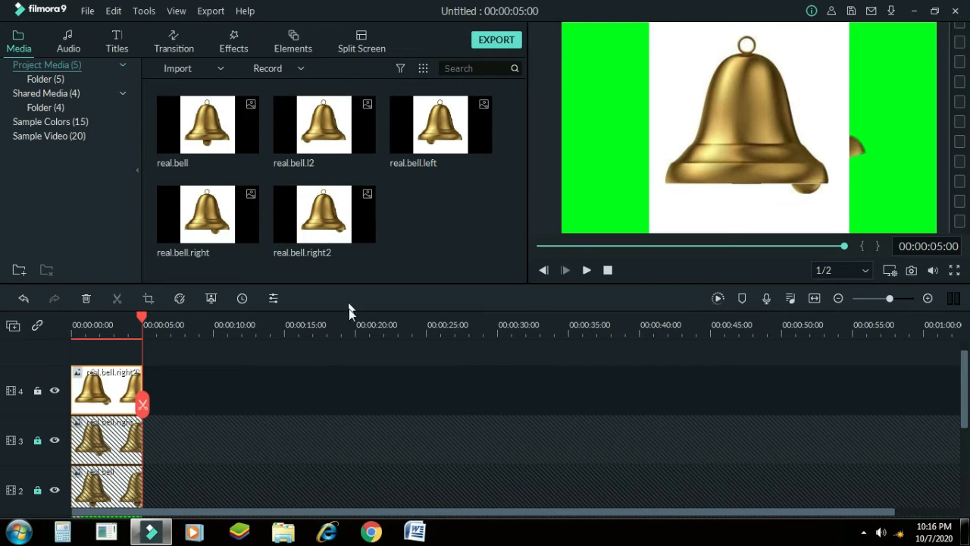
right_click(112, 379)
click(131, 327)
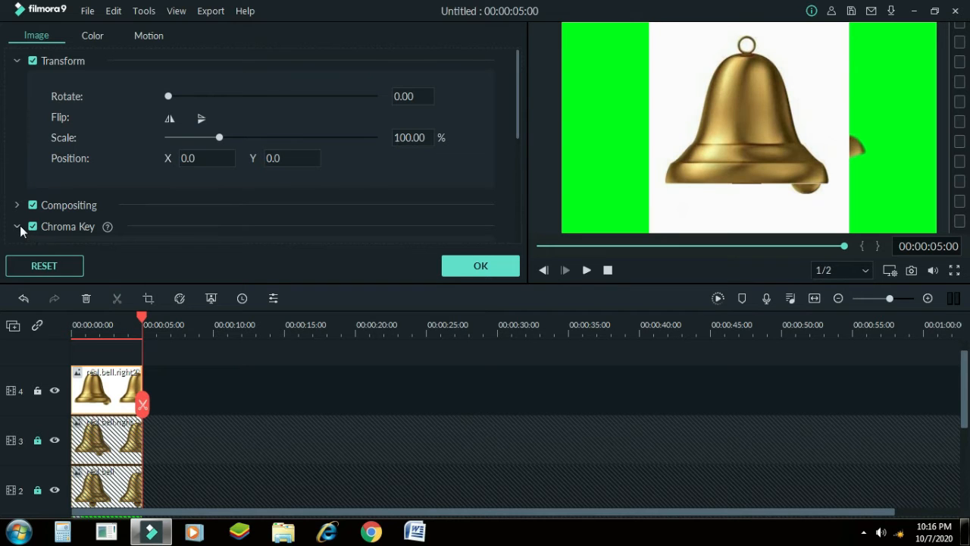
click(519, 127)
scroll(520, 147, down, 3)
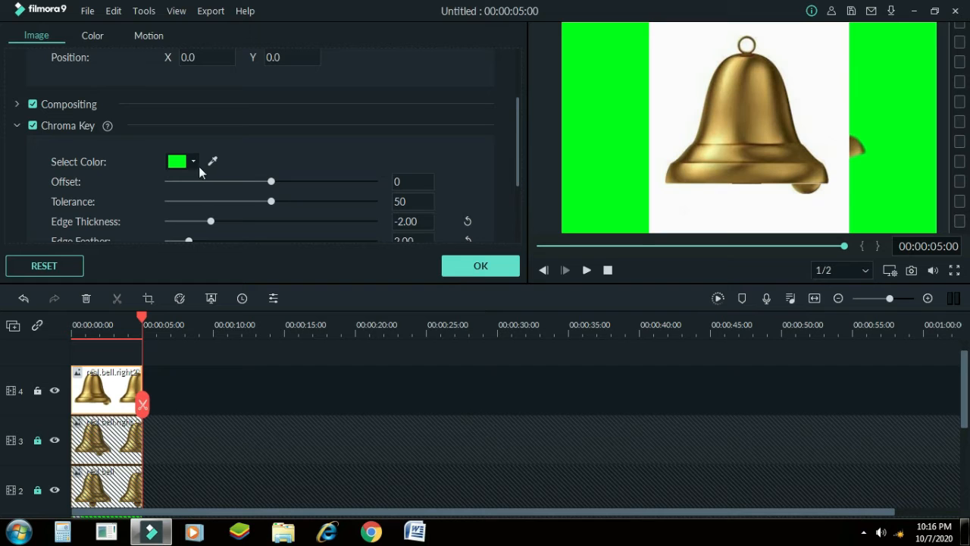
click(193, 164)
click(243, 222)
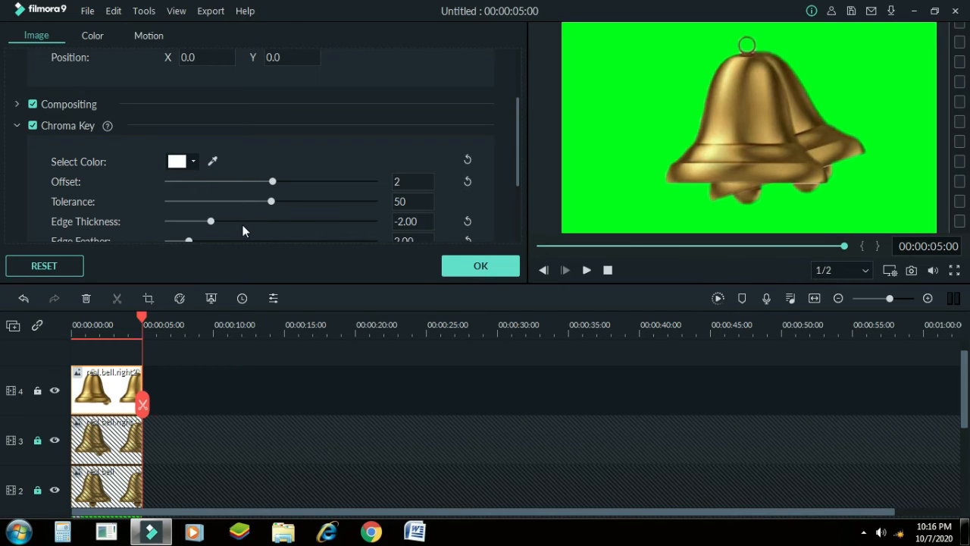
- Rotate the real.bell.right2 clip to about 324 and position it at about X 63.4, Y 29.7 so its ring meets the other bells' rings
drag(141, 313, 127, 315)
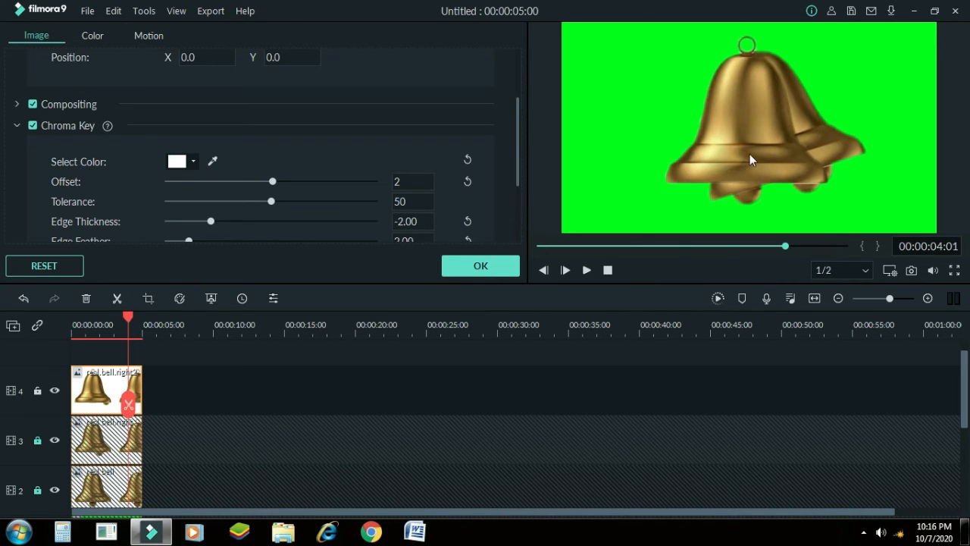
drag(749, 154, 753, 147)
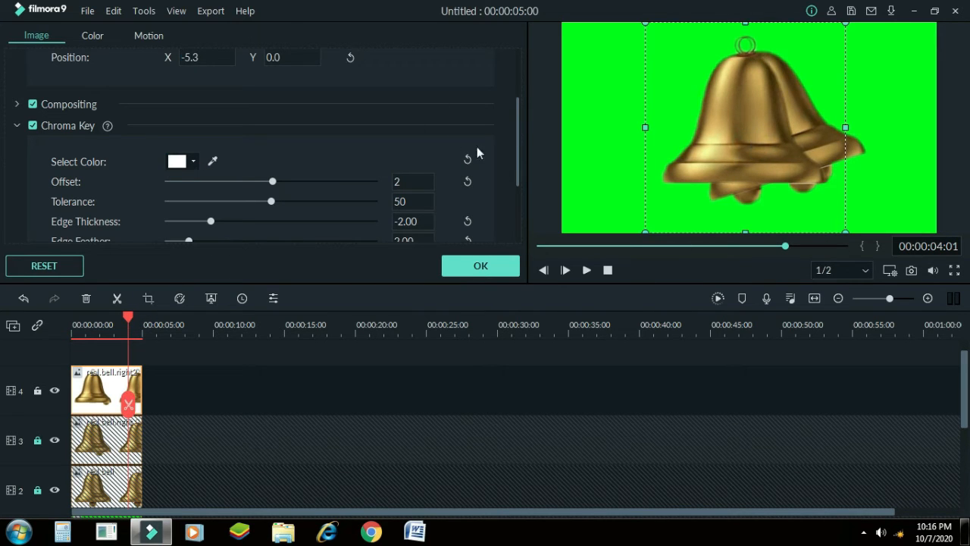
scroll(518, 182, up, 3)
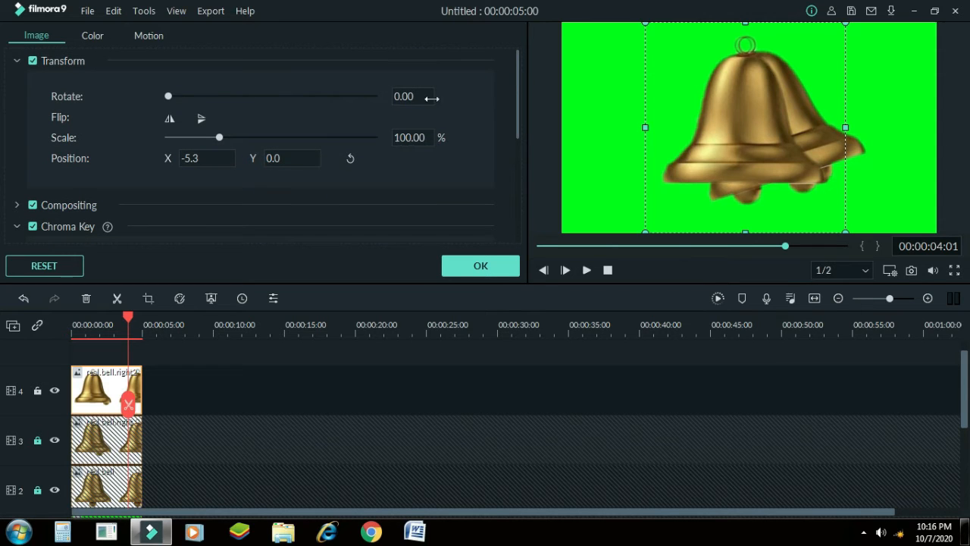
drag(168, 97, 352, 141)
drag(713, 92, 749, 73)
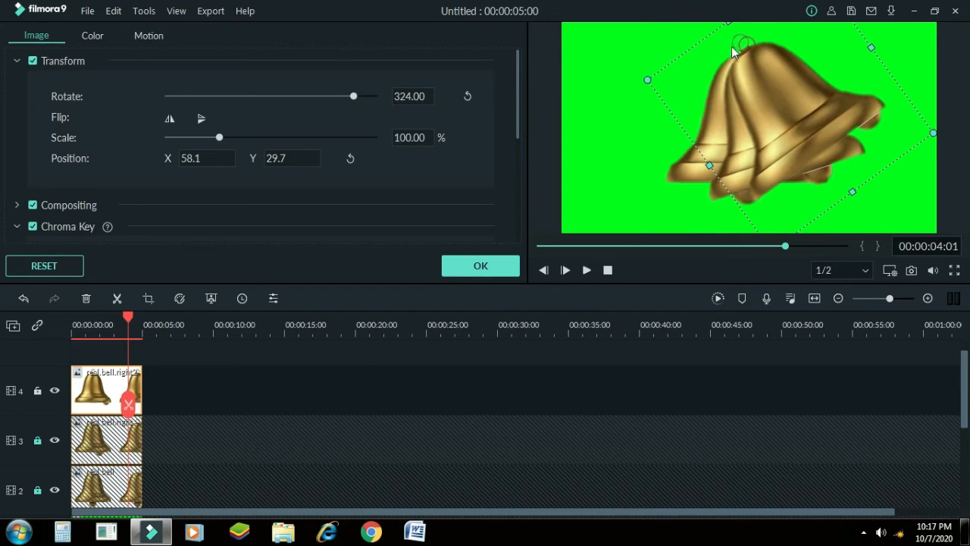
drag(762, 79, 771, 90)
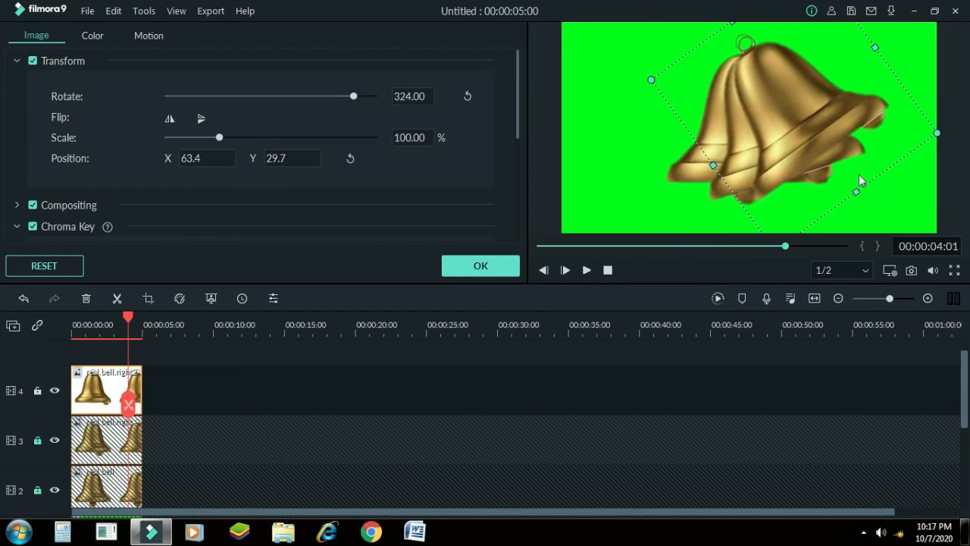
- Lock video track 4, return the playhead to the timeline's start and close the real.bell.right2 clip settings
click(37, 391)
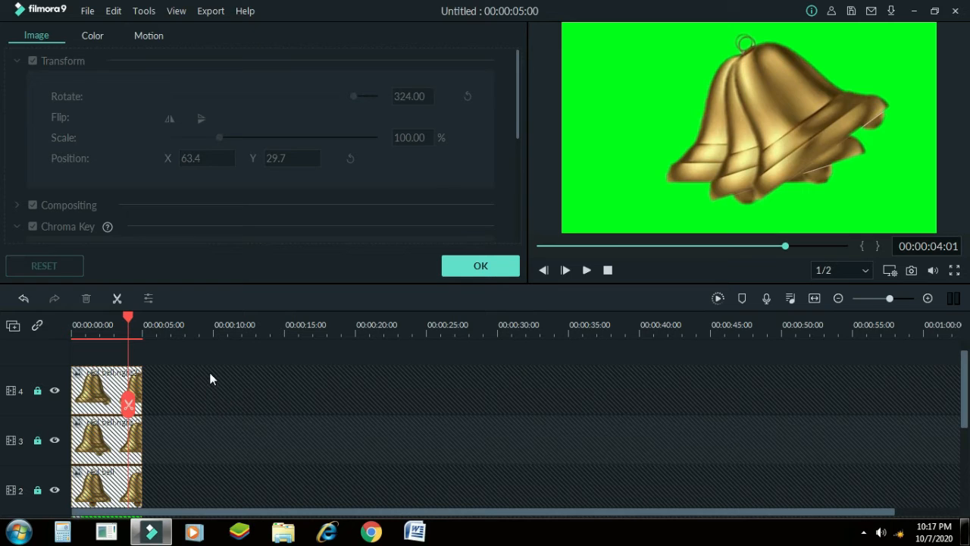
click(538, 246)
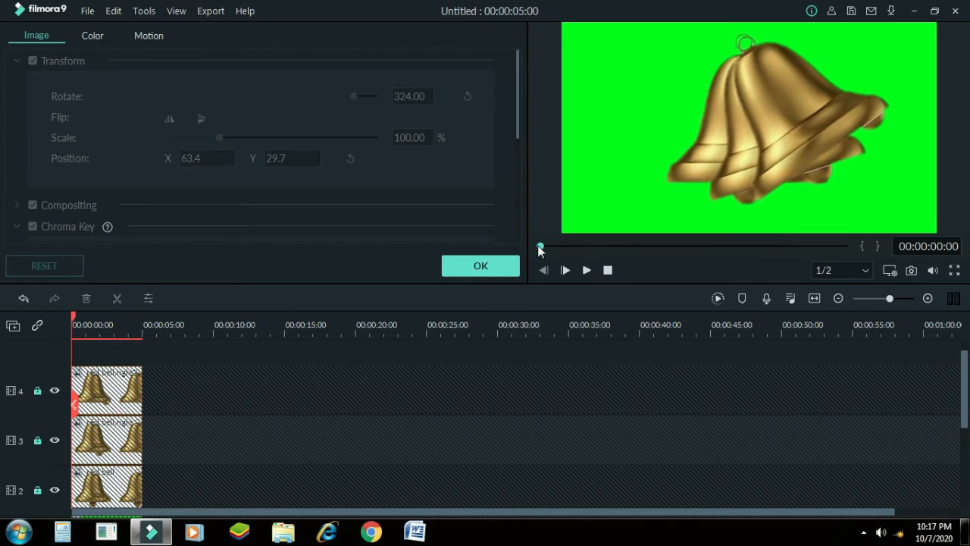
click(475, 269)
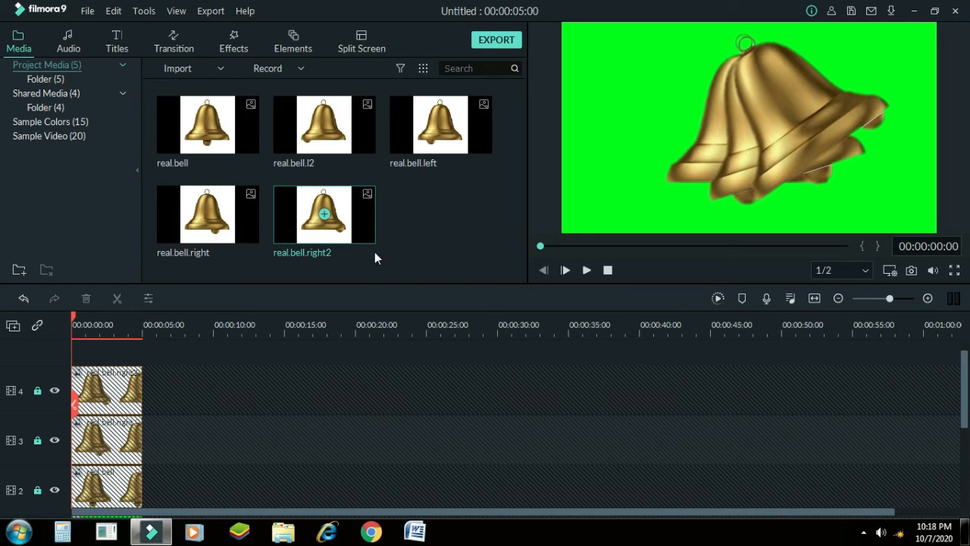
- Place a second real.bell.right picture at the timeline's start on a new track 5, and key out its white background with Chroma Key
click(207, 216)
click(537, 246)
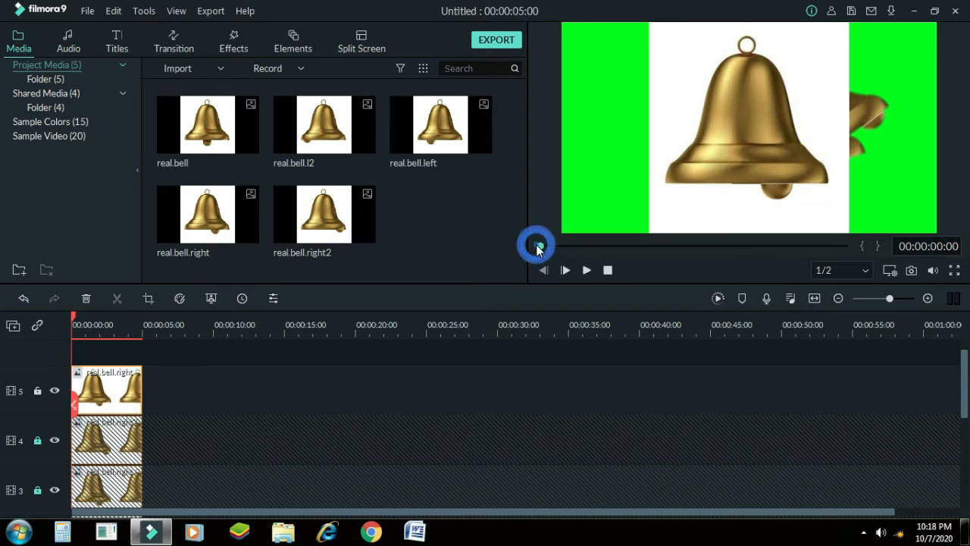
double_click(111, 389)
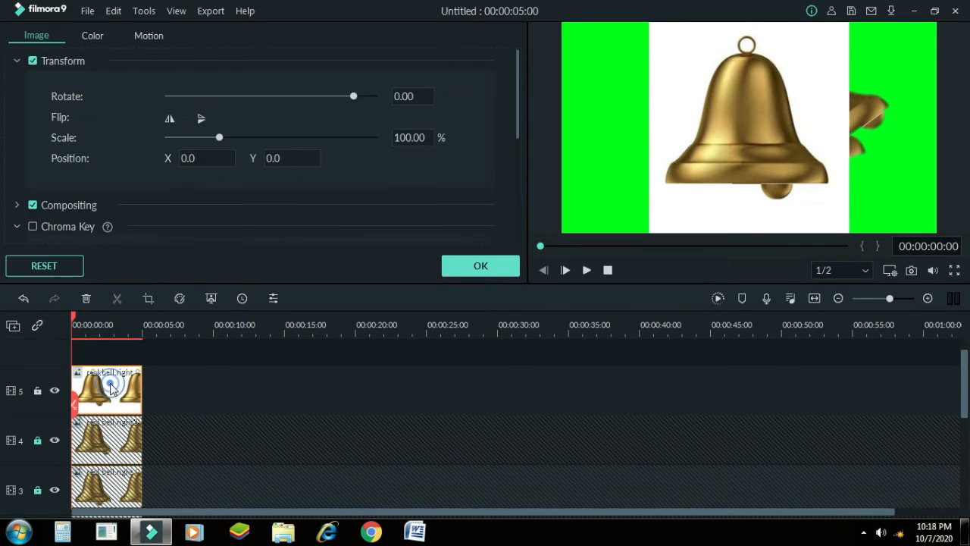
click(33, 227)
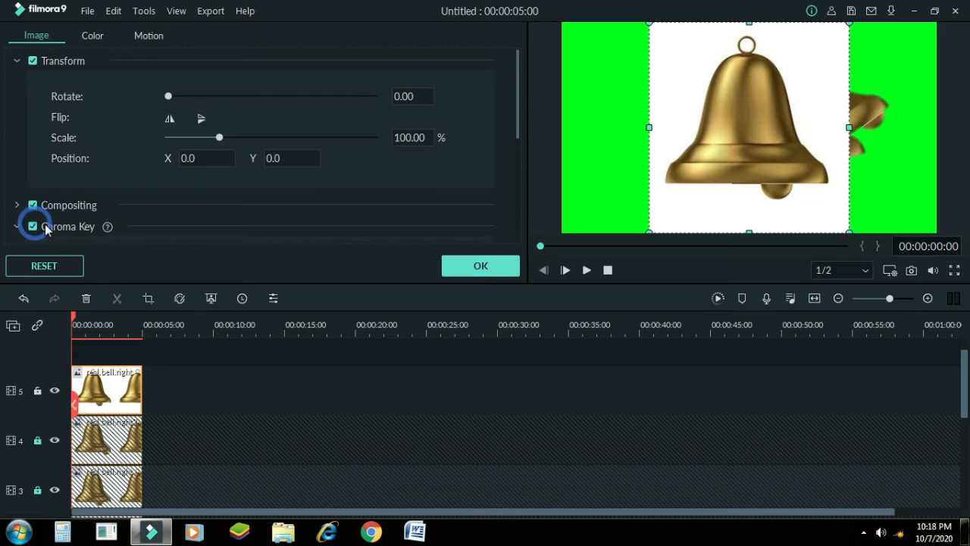
drag(517, 111, 449, 164)
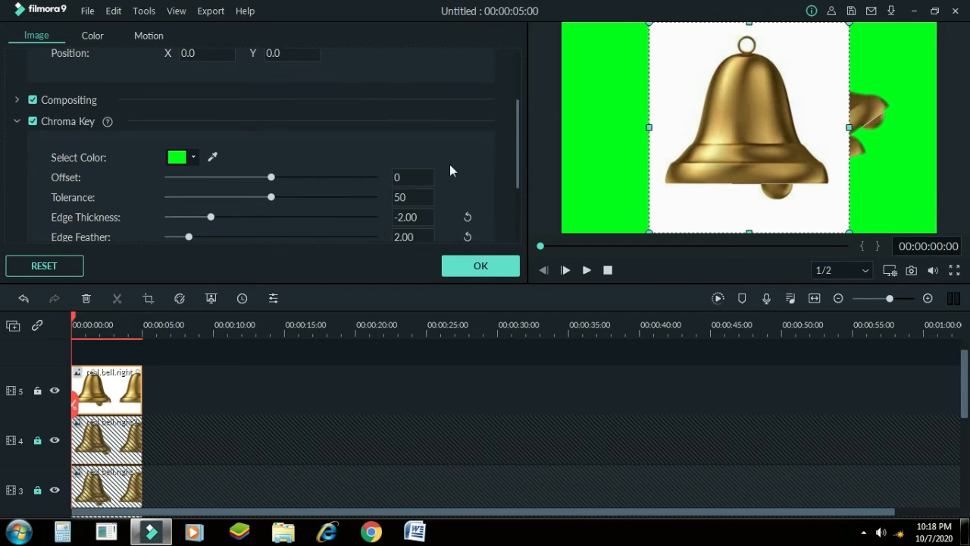
click(192, 160)
click(244, 221)
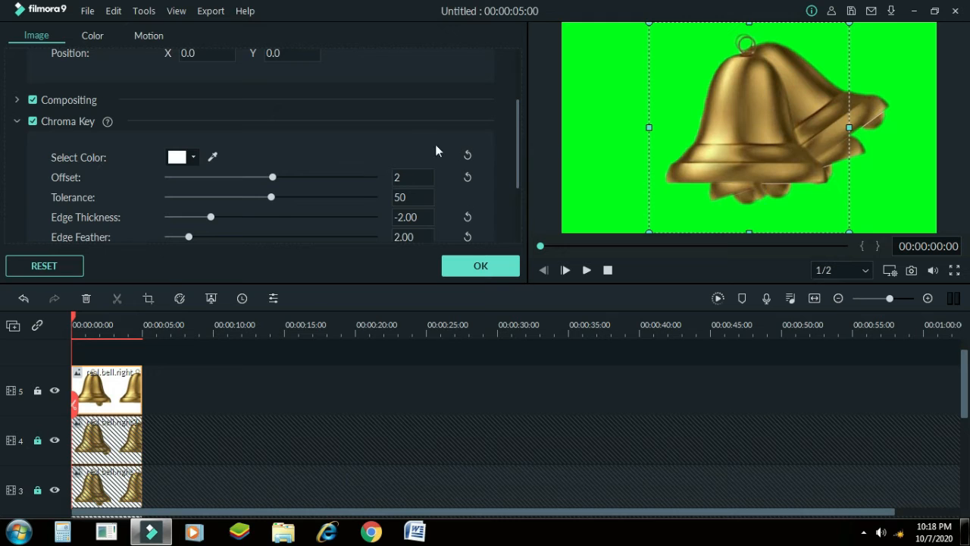
- Rotate the track 5 real.bell.right clip to about 343.86, position it at about X 31.7, Y 8.9 and confirm the settings
scroll(435, 149, up, 3)
drag(169, 96, 366, 142)
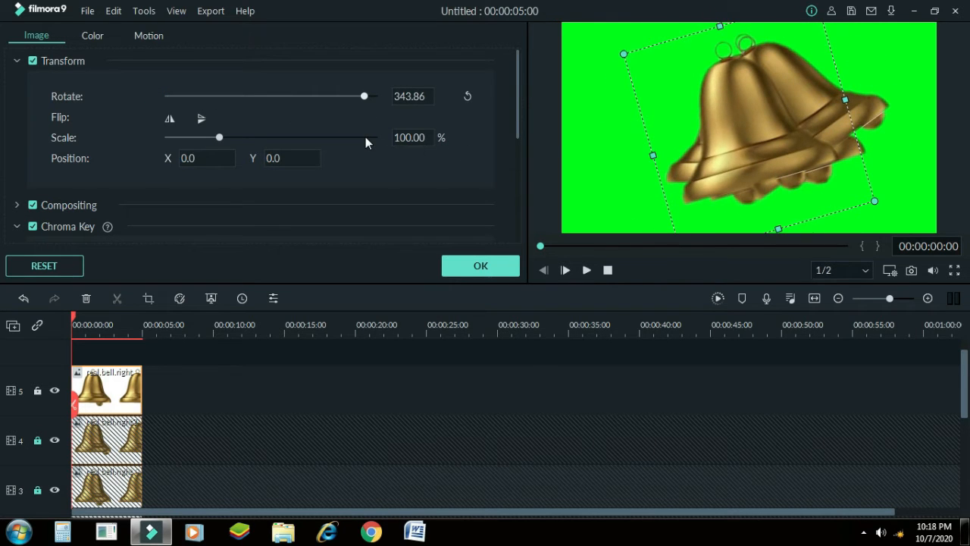
drag(745, 155, 763, 145)
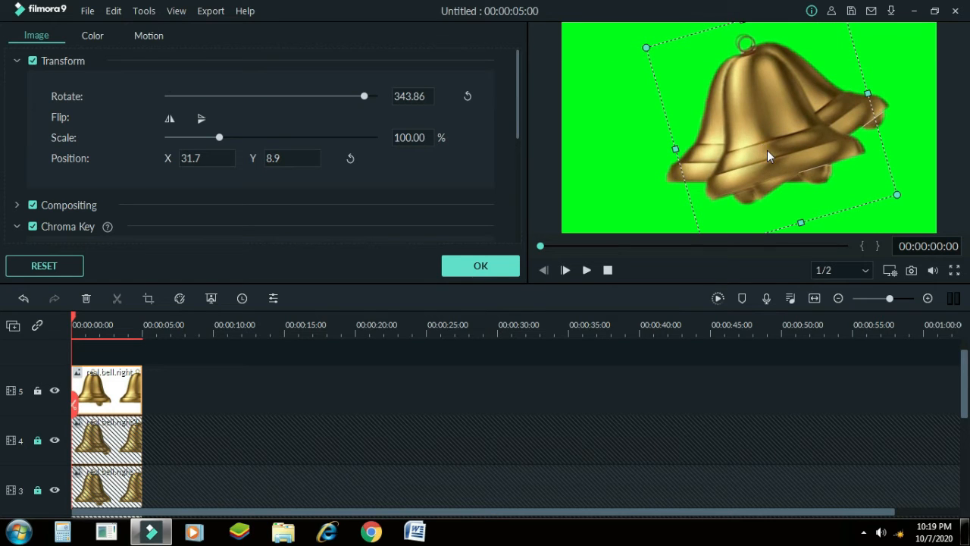
click(461, 261)
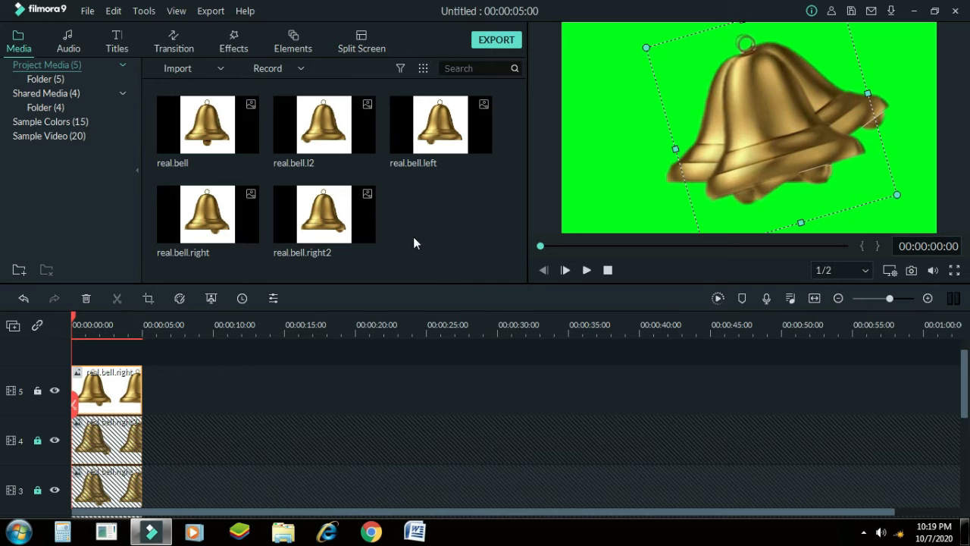
- Unlock video tracks 4, 3 and 2
scroll(6, 398, down, 3)
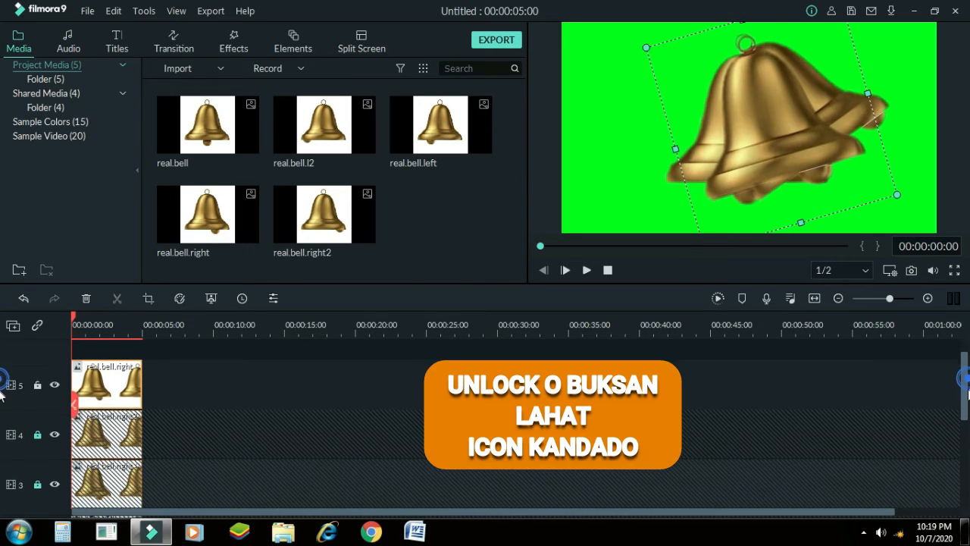
scroll(2, 404, up, 3)
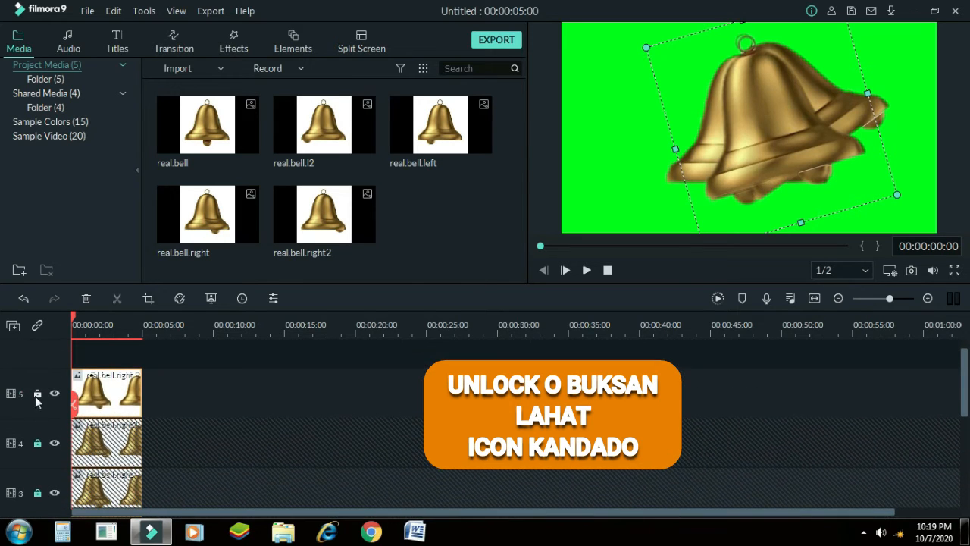
scroll(966, 391, down, 1)
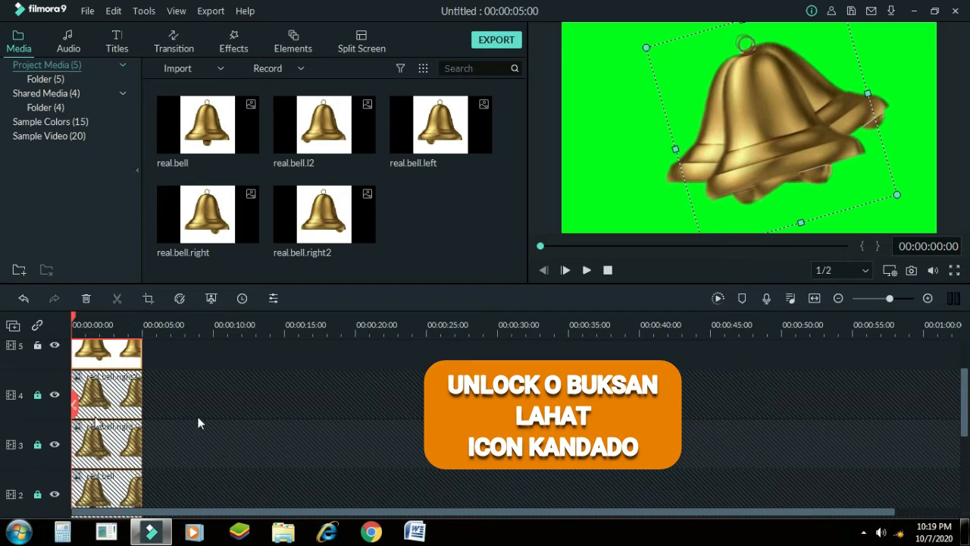
click(37, 395)
click(36, 443)
click(37, 494)
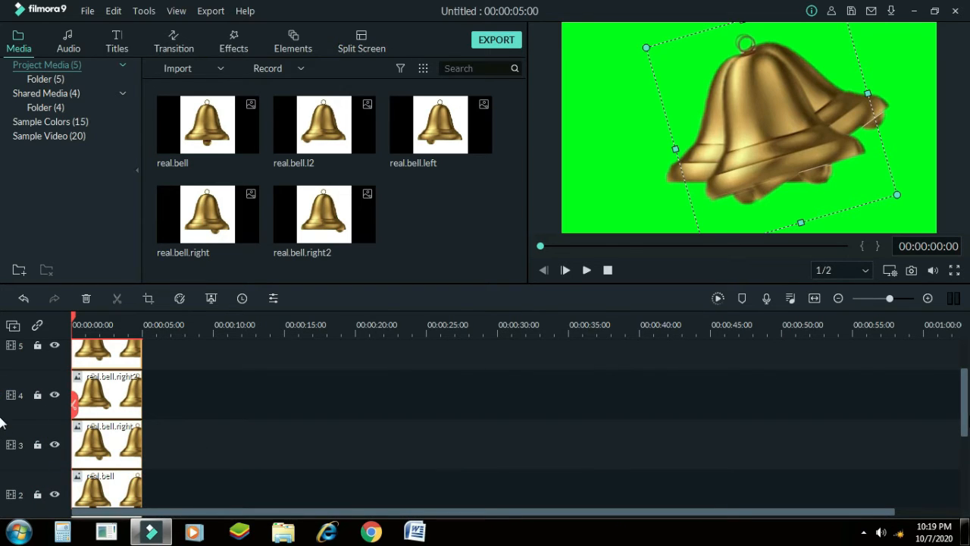
- Line up the clips from tracks 3, 4 and 5 on track 2 after real.bell, in the order real.bell.right, real.bell.right2, real.bell.right
scroll(148, 484, down, 1)
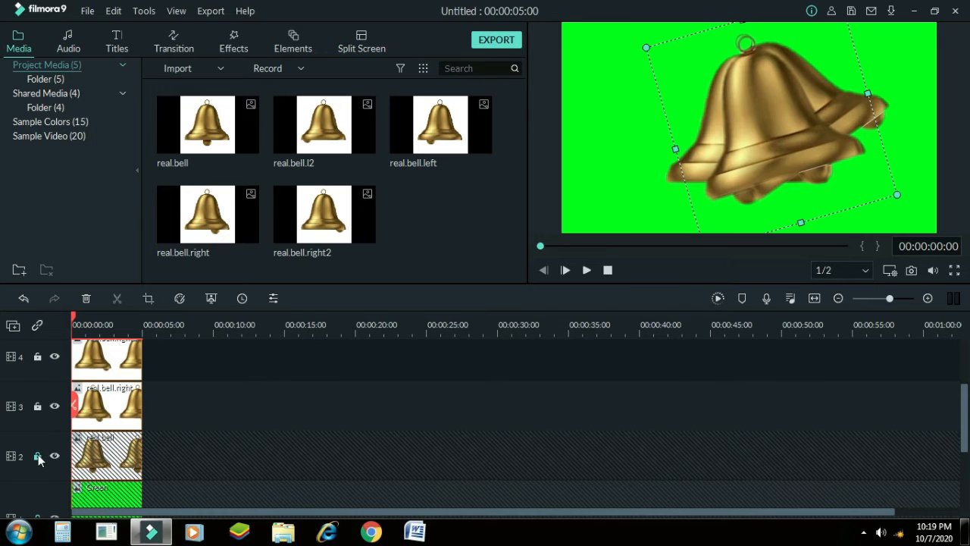
drag(95, 402, 169, 446)
drag(108, 358, 243, 445)
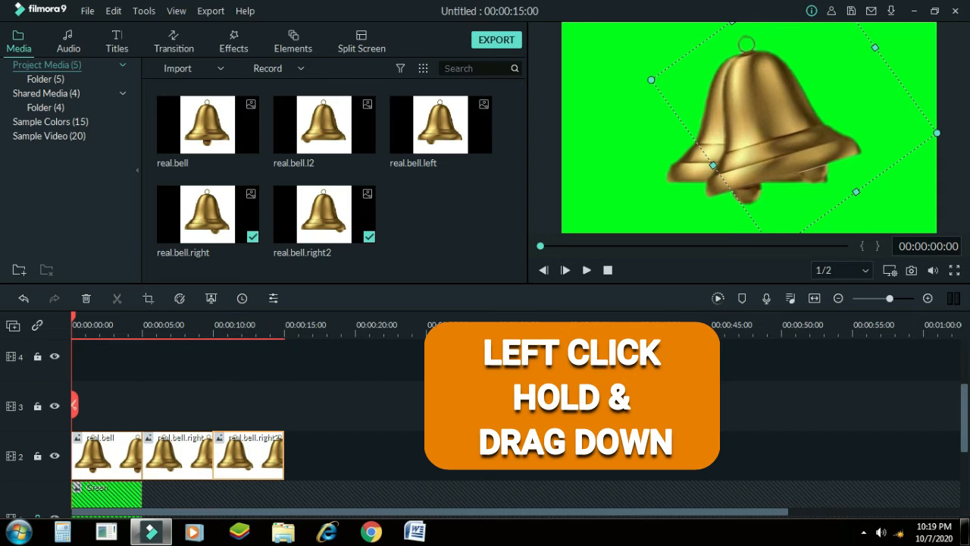
scroll(0, 416, up, 1)
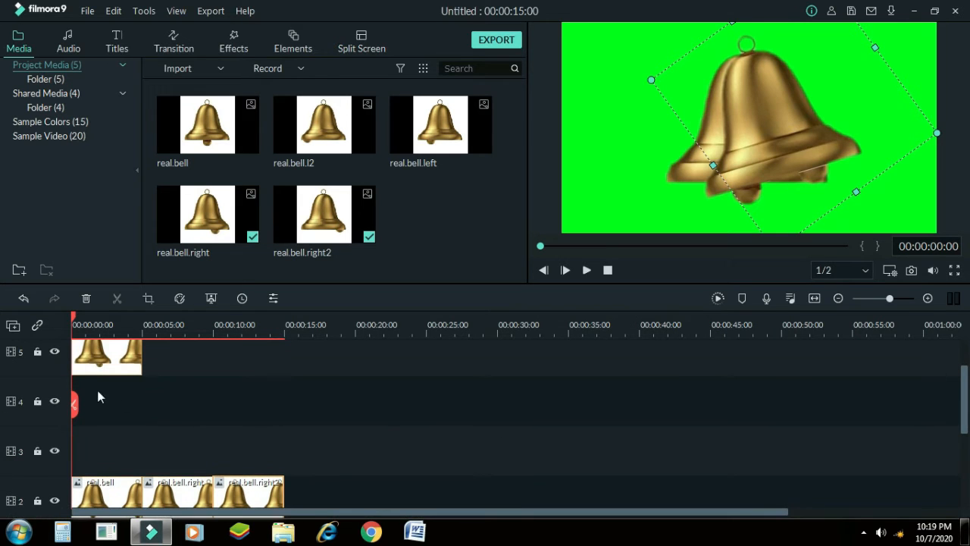
drag(115, 357, 328, 484)
scroll(2, 379, up, 1)
drag(964, 379, 963, 434)
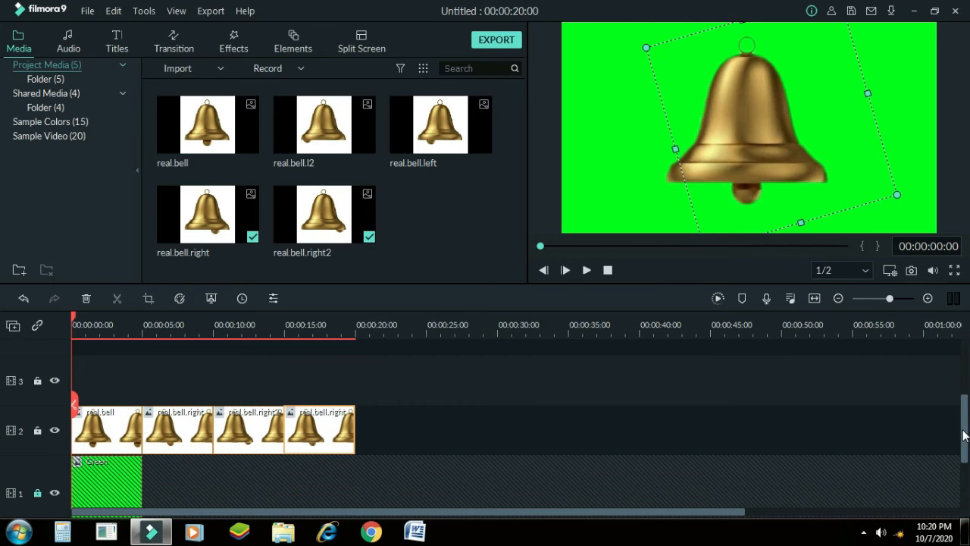
- Move the playhead to 00:00:20:00 and append another real.bell picture to the end of track 2
click(353, 324)
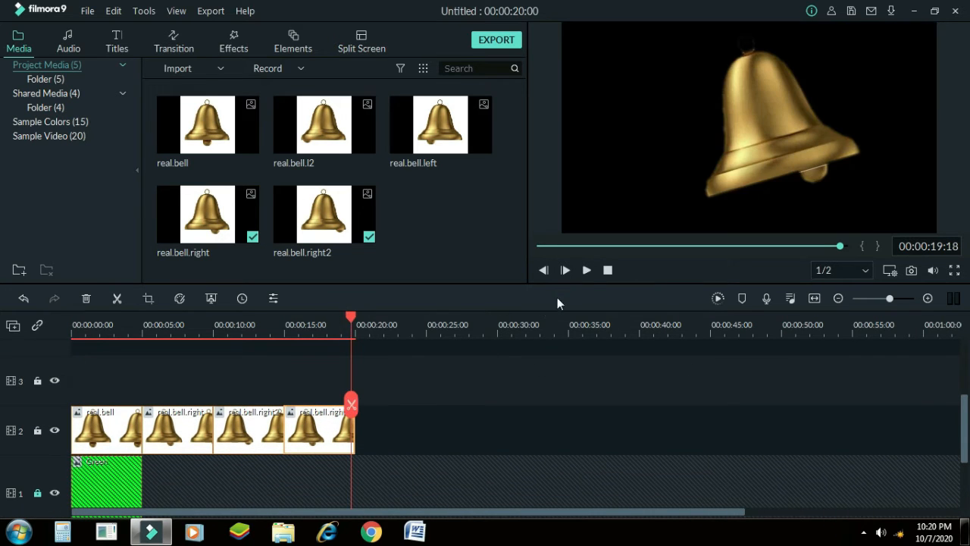
click(588, 270)
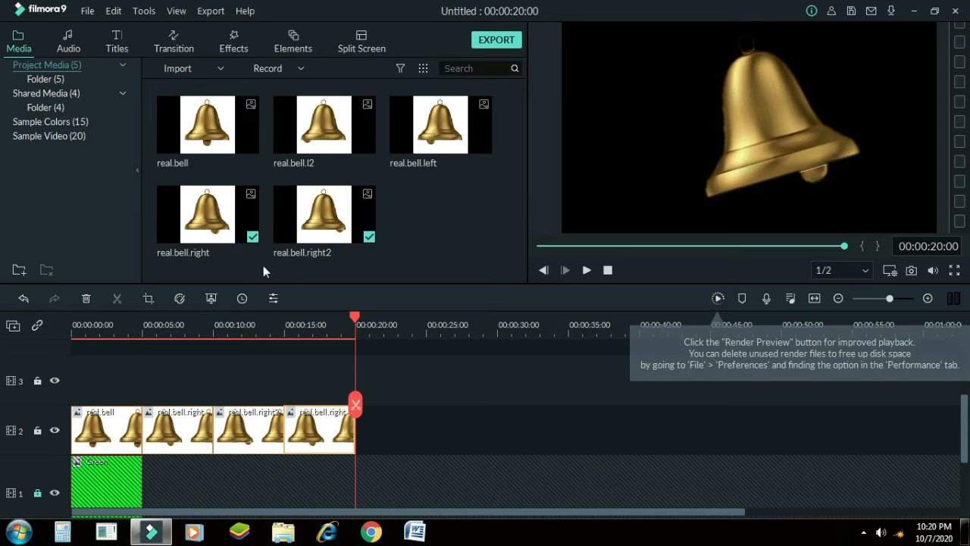
click(208, 125)
- Lock video track 2 and add the real.bell.left picture on track 3 at 00:00:20:01, above the last real.bell clip
mouse_move(441, 129)
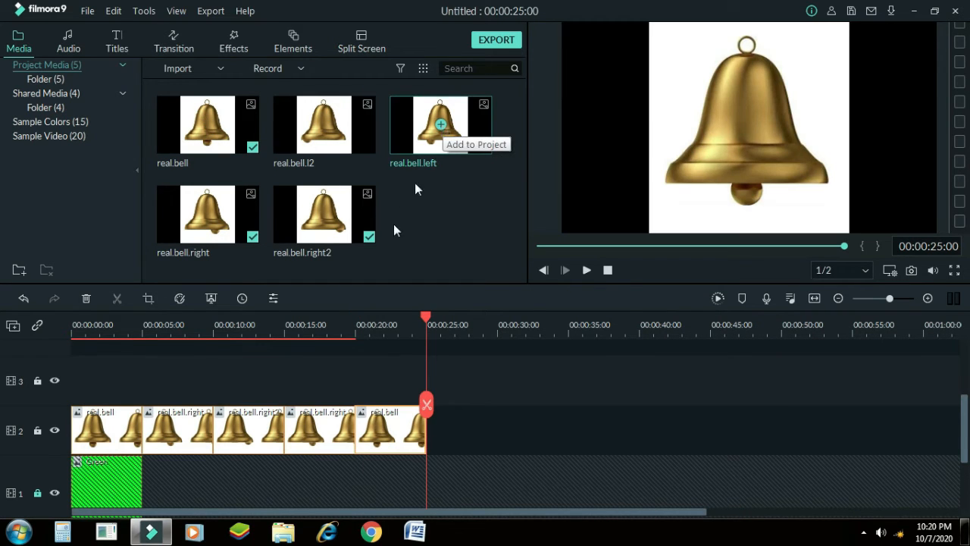
click(37, 429)
drag(426, 318, 356, 323)
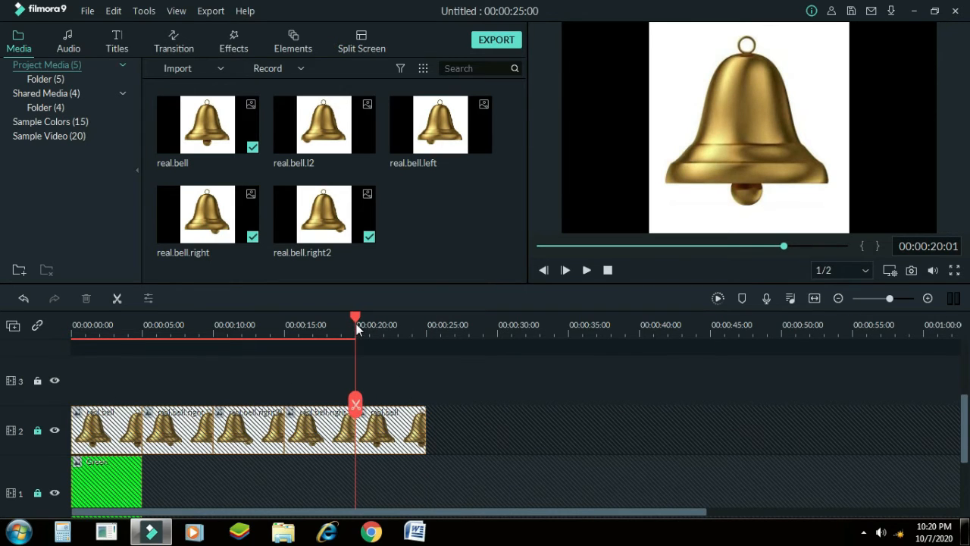
click(440, 124)
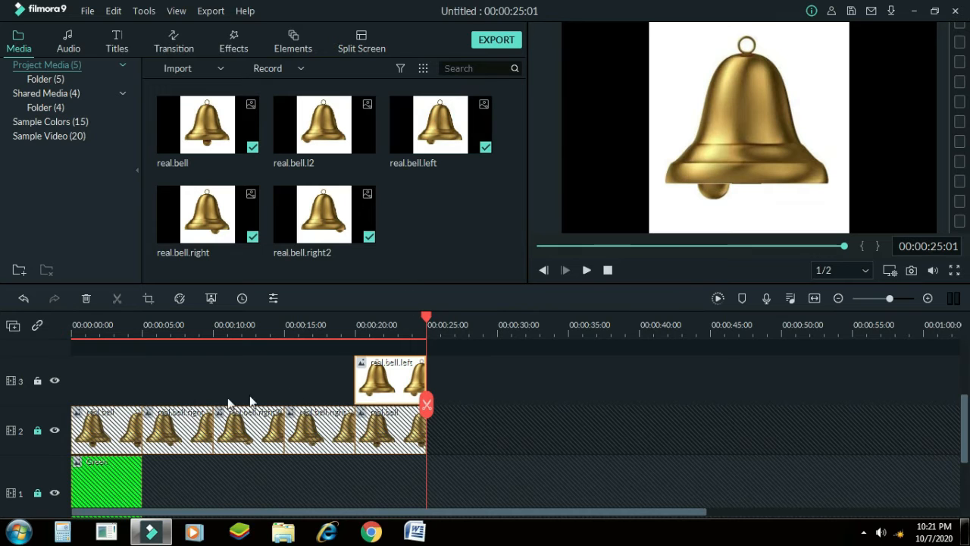
drag(963, 415, 896, 398)
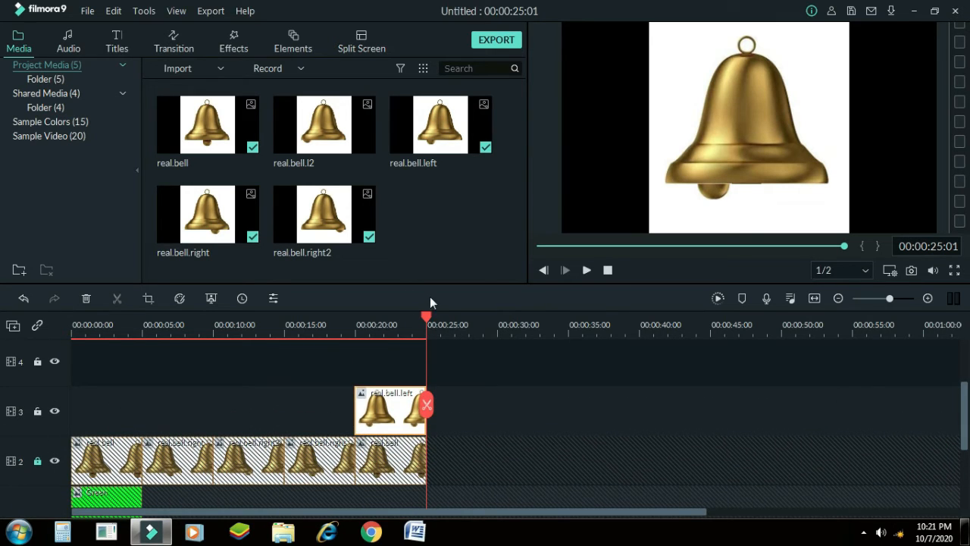
- Enable Chroma Key on the track 3 real.bell.left clip and set its key color to white
click(700, 157)
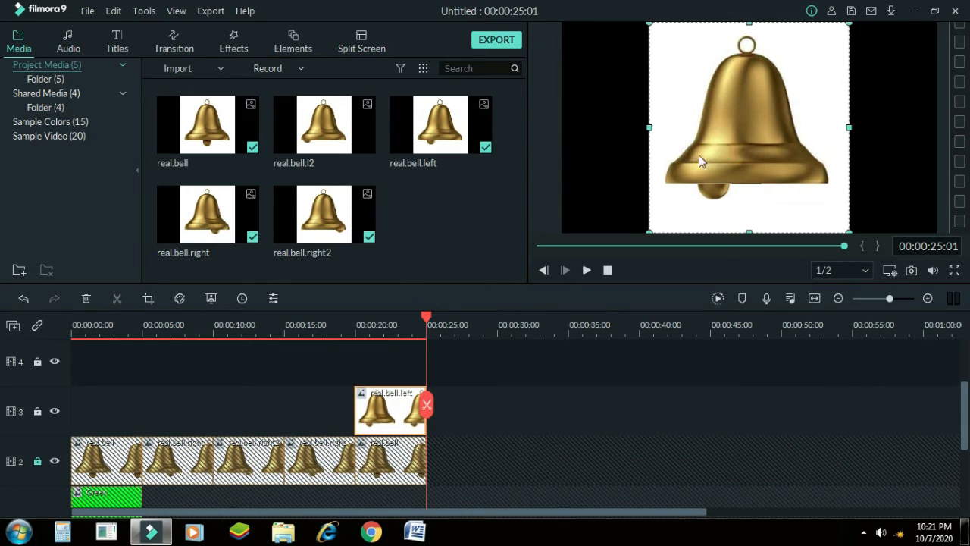
double_click(383, 407)
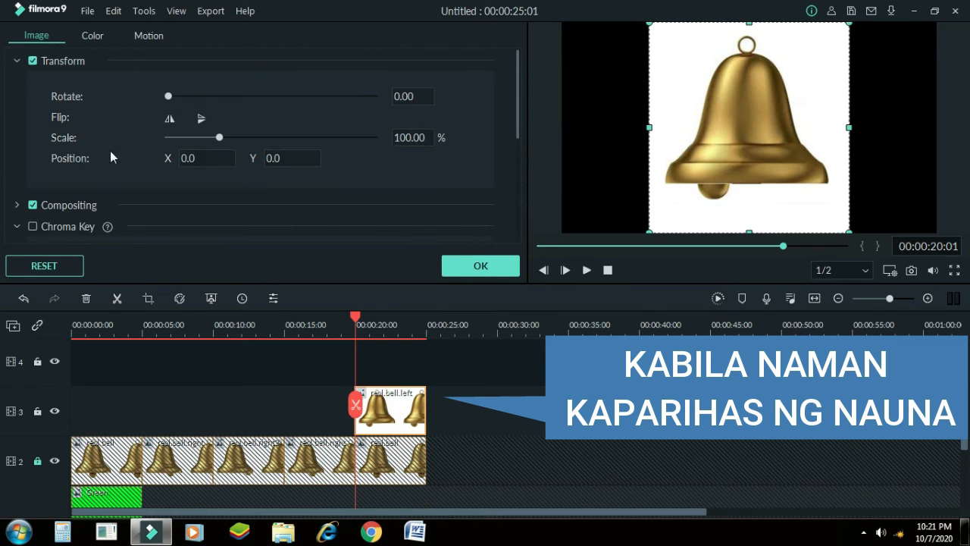
click(33, 227)
scroll(130, 225, down, 3)
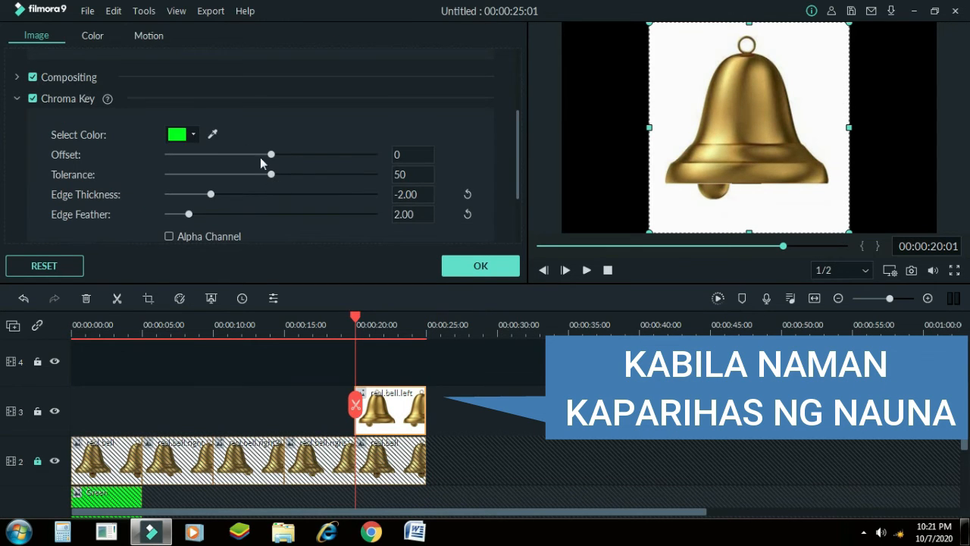
click(195, 135)
click(241, 202)
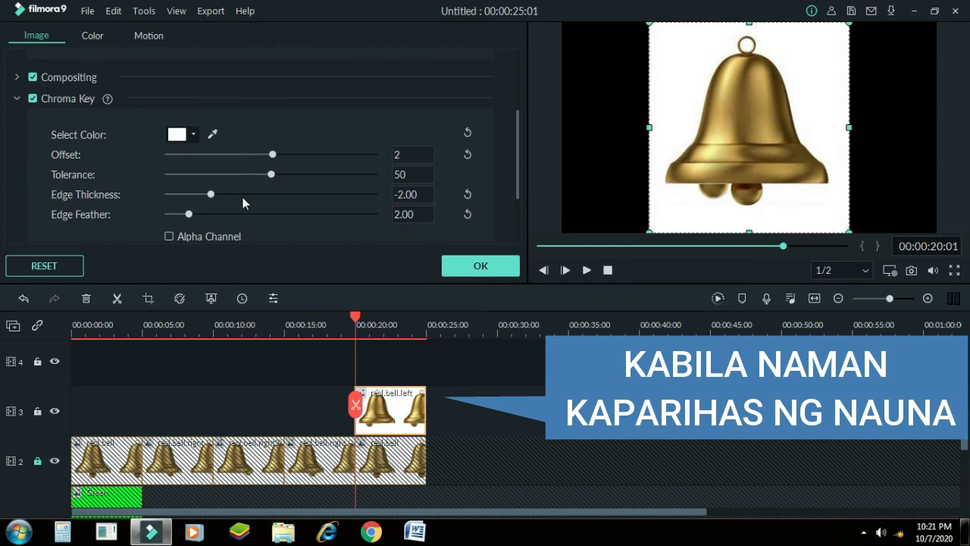
- Rotate real.bell.left to about 13.66, scale it to 100.94%, position it at X -30.1, Y 4.0, then lock track 3 and confirm the settings
scroll(241, 195, up, 3)
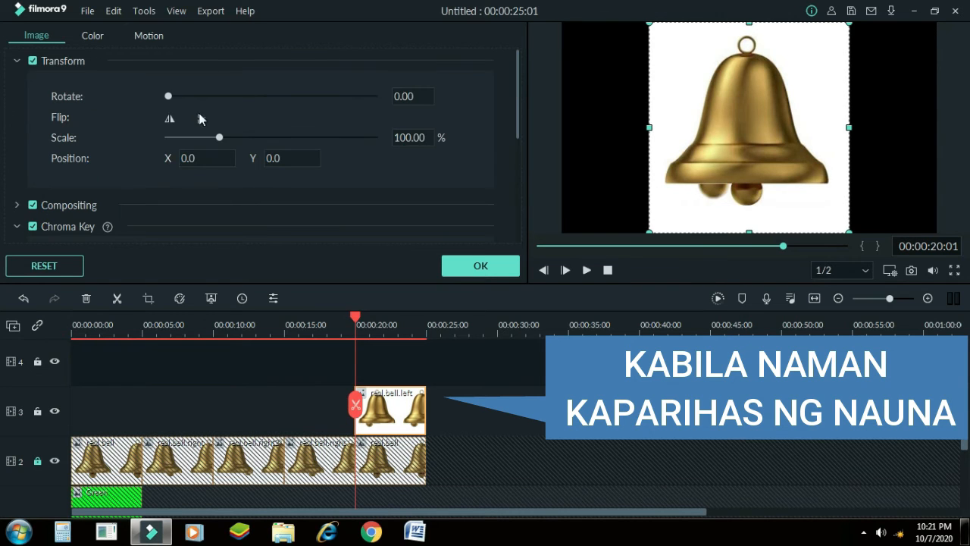
drag(168, 96, 175, 96)
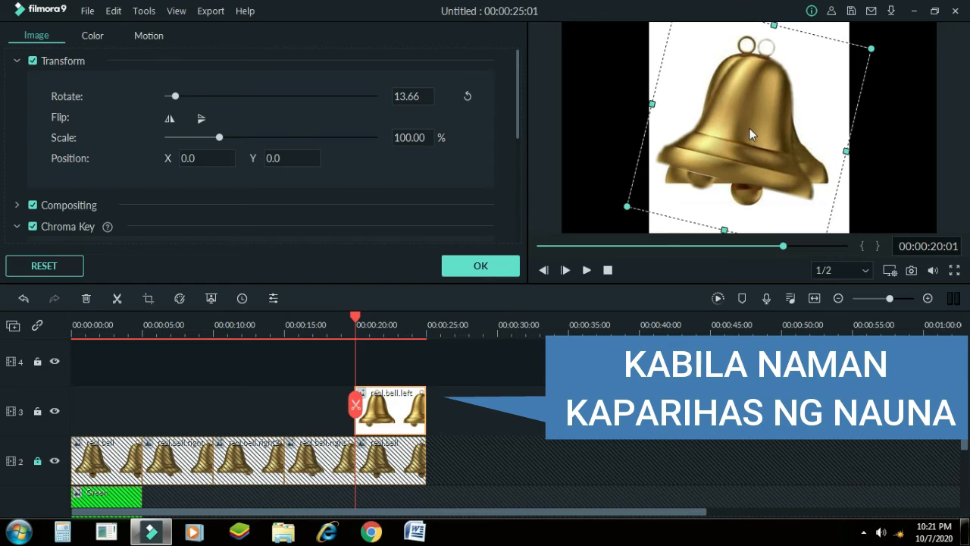
drag(741, 130, 729, 132)
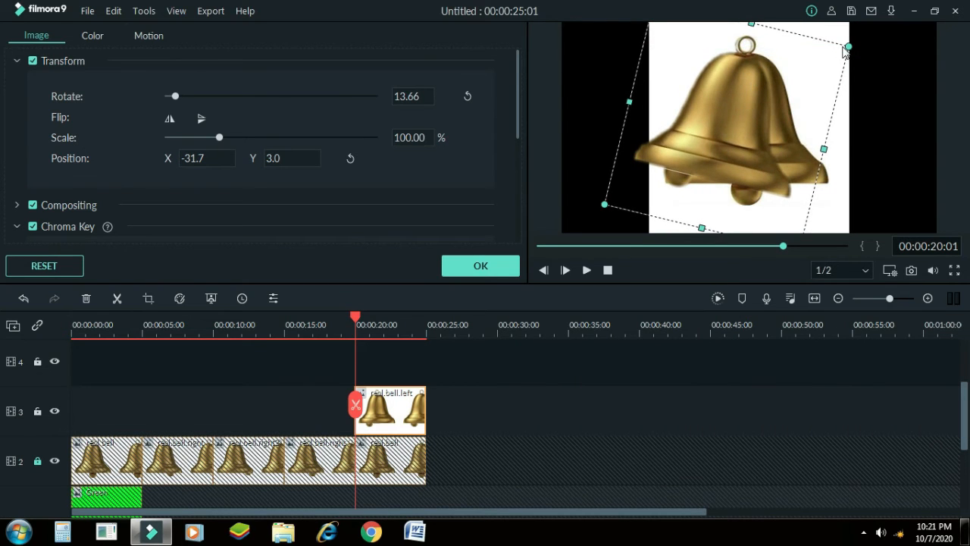
drag(848, 47, 850, 48)
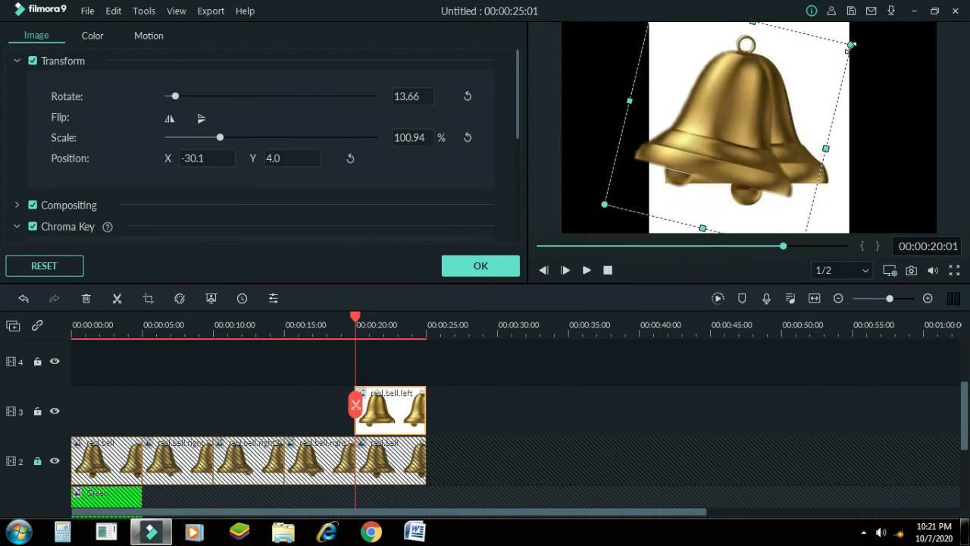
click(37, 410)
click(478, 266)
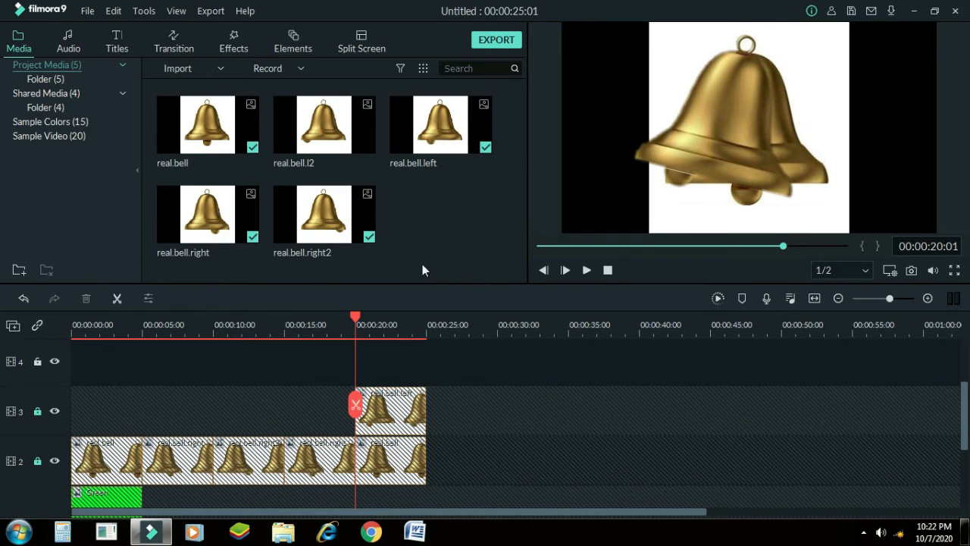
- Add the real.bell.l2 picture on track 4 above real.bell.left and move the playhead to about 00:00:21:10 within it
click(323, 126)
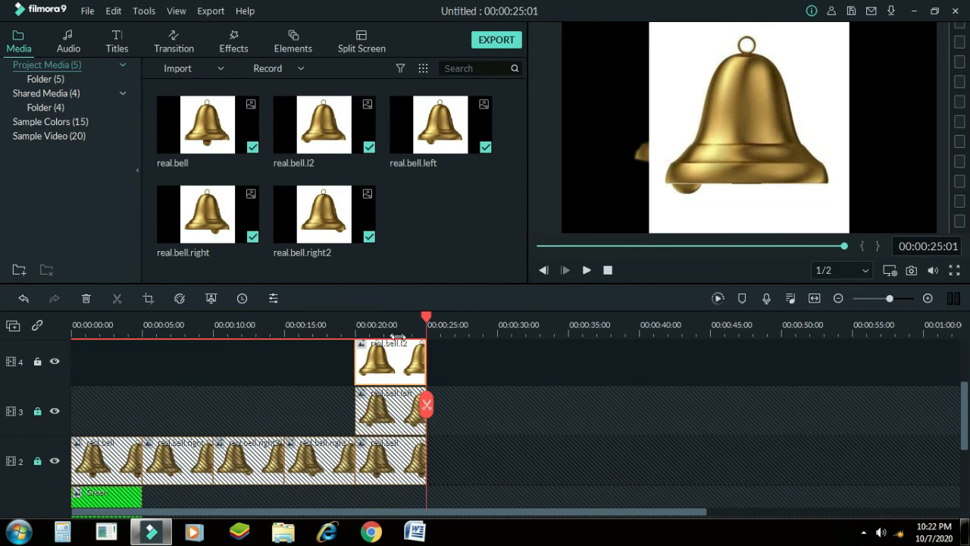
drag(426, 323, 374, 323)
drag(722, 126, 723, 135)
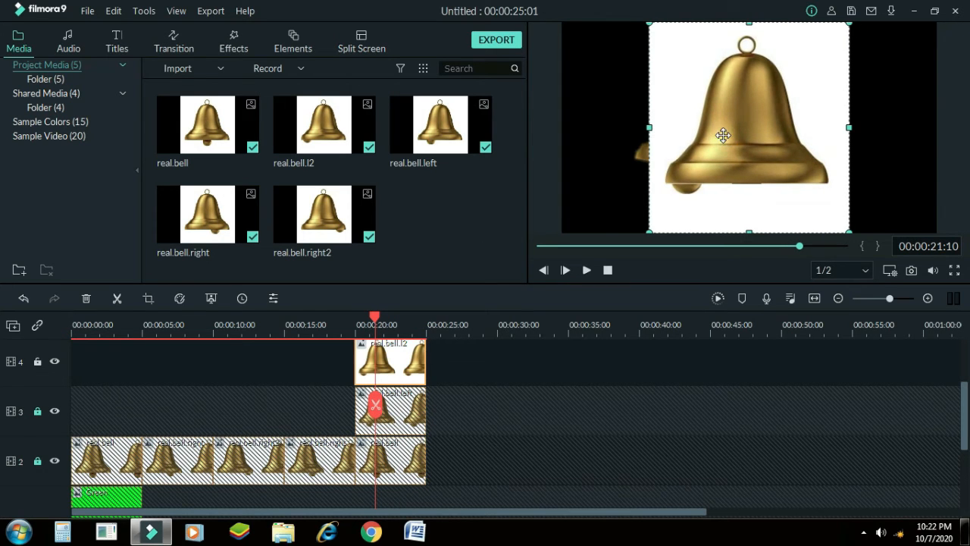
- Apply Green Screen to the real.bell.l2 clip and set its Chroma Key color to white
right_click(411, 356)
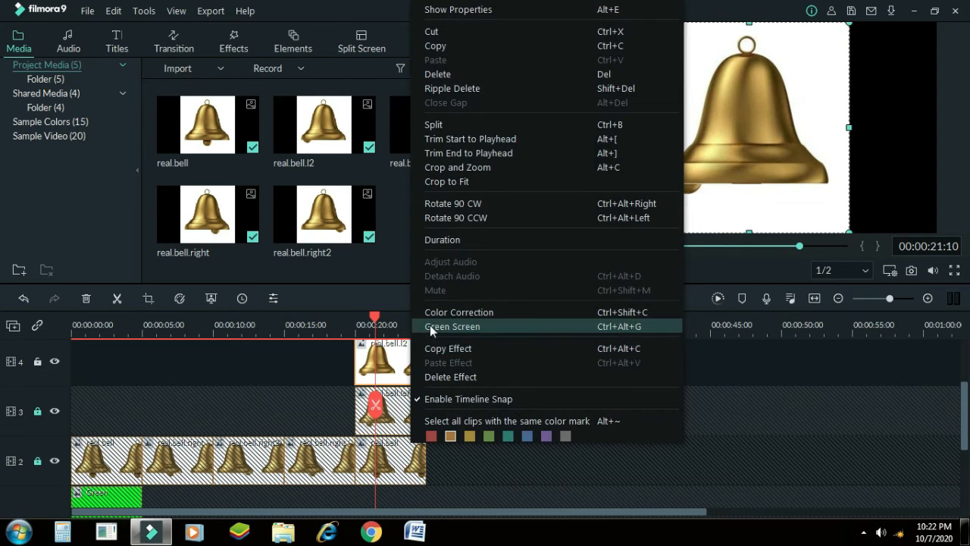
click(430, 325)
scroll(451, 212, down, 2)
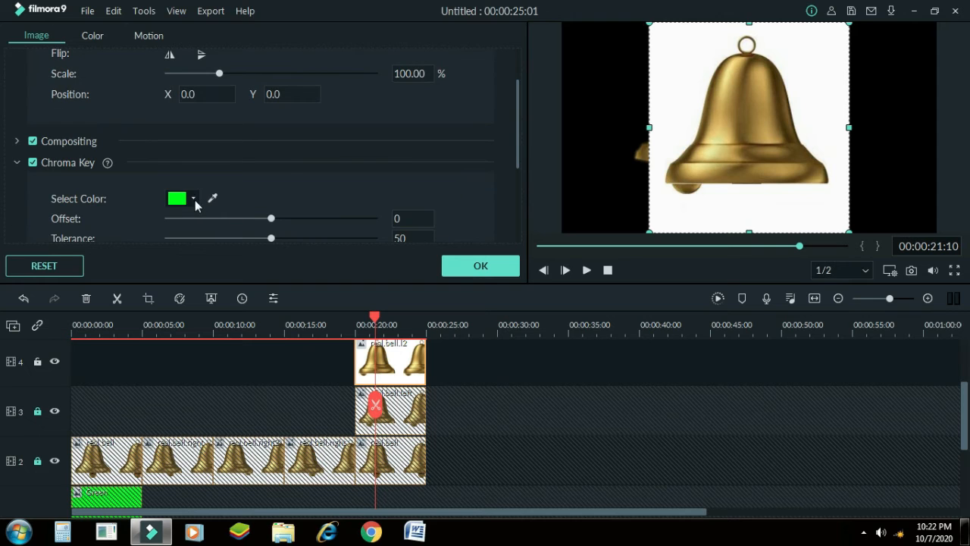
click(194, 199)
click(244, 264)
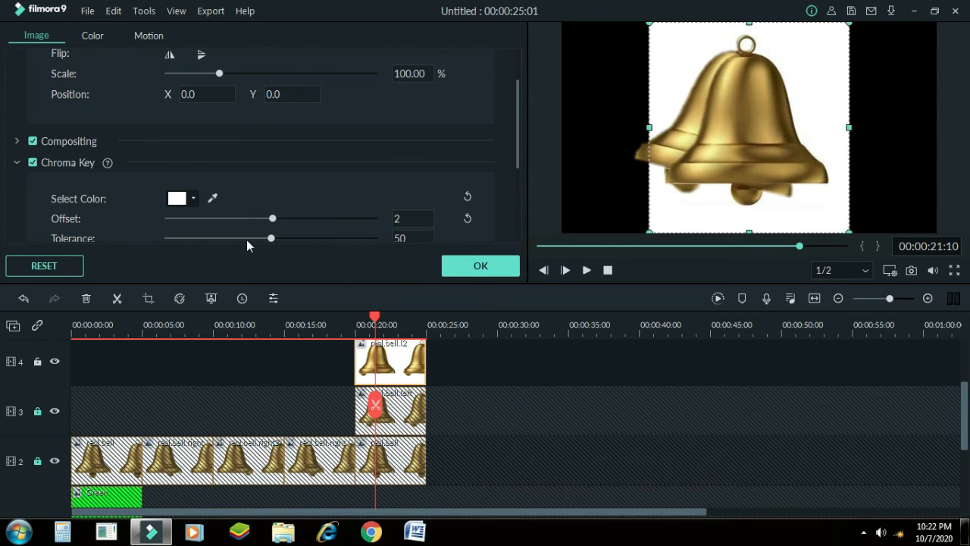
- Rotate the real.bell.l2 clip to about 31.03 and position it at about X -58.1, Y 11.9 so its ring meets the others
scroll(247, 219, up, 2)
drag(171, 97, 189, 101)
drag(745, 135, 701, 121)
drag(733, 79, 720, 91)
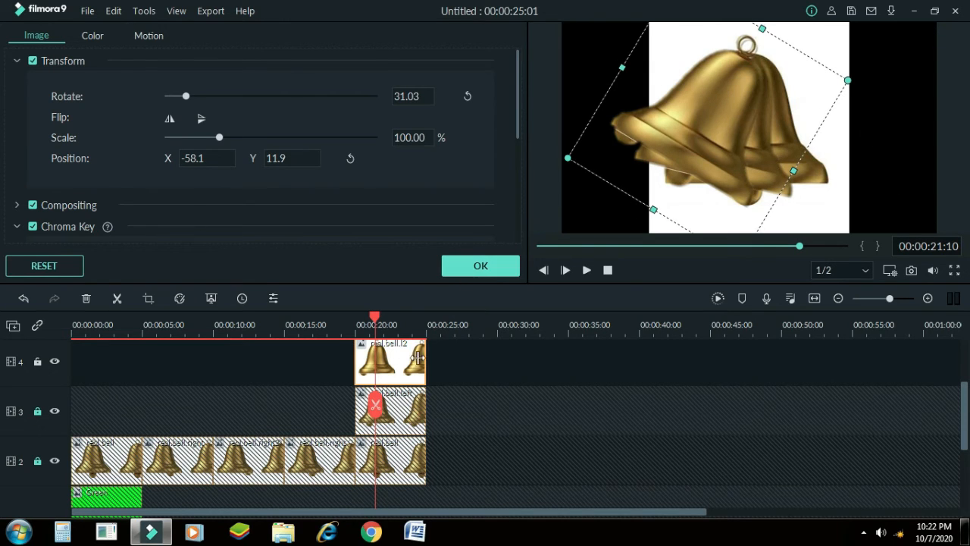
- Return the playhead to 00:00:20:01, at the start of the real.bell.l2 clip, and lock video track 4
drag(375, 317, 356, 325)
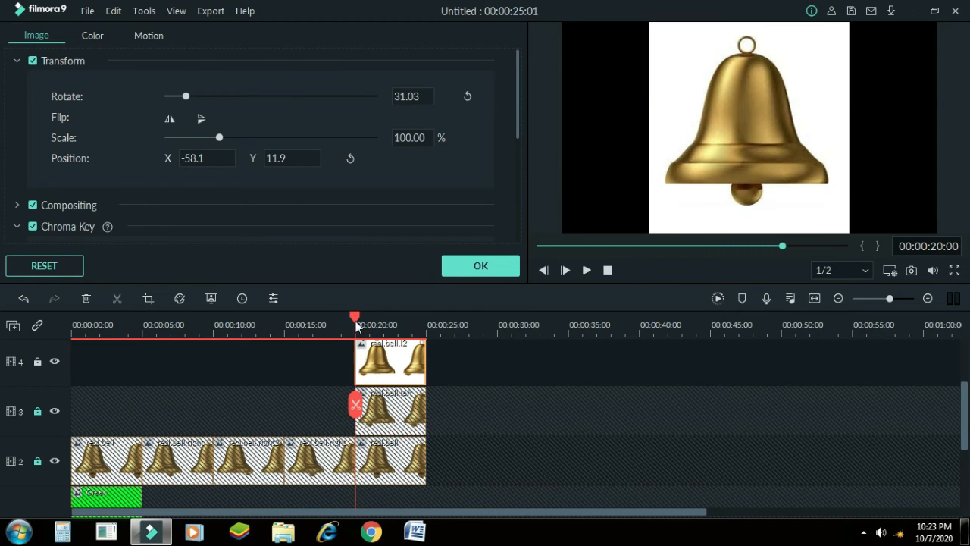
click(37, 361)
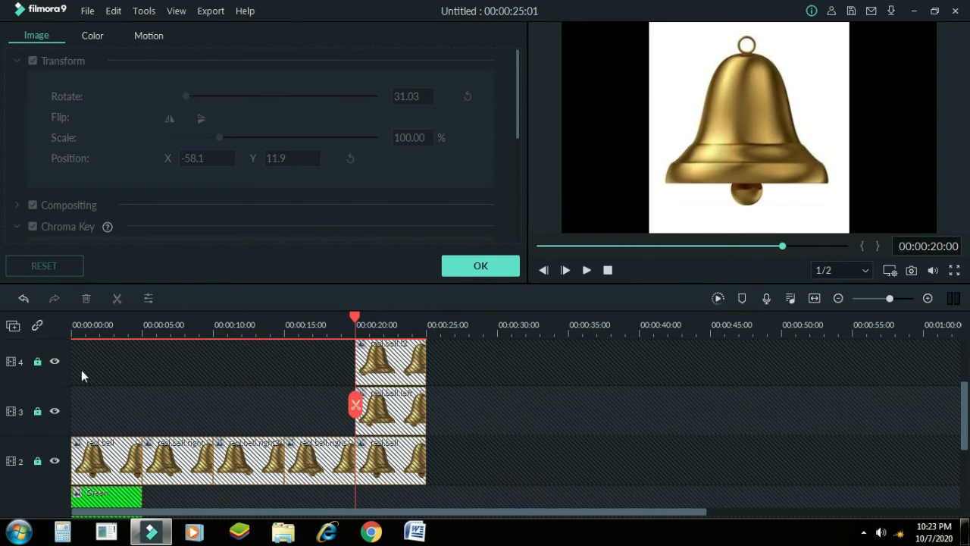
click(37, 361)
click(382, 352)
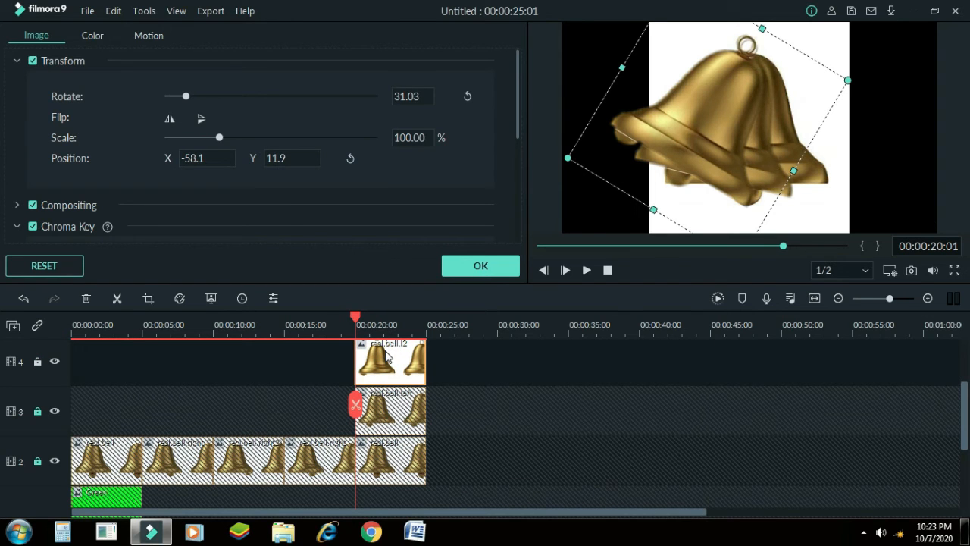
click(36, 363)
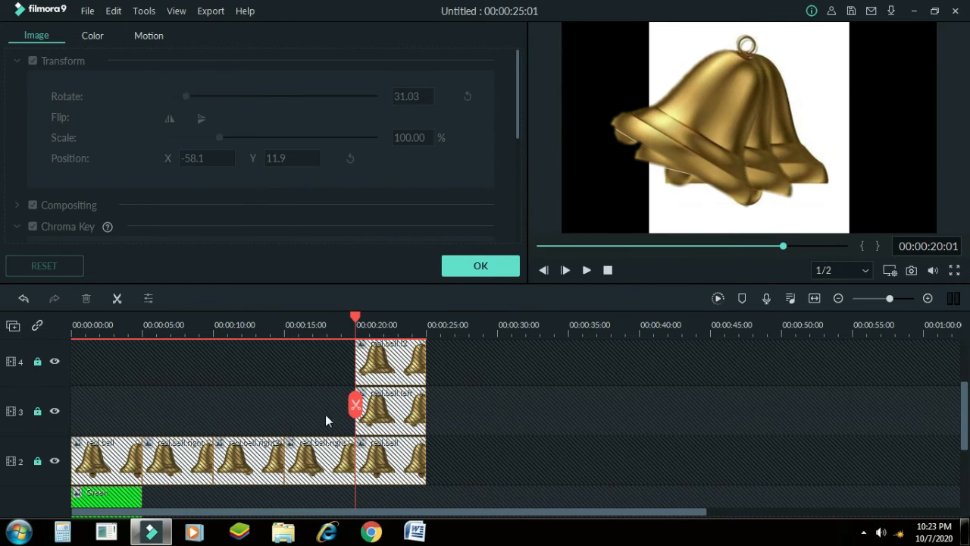
- Close the clip settings and add a second real.bell.left picture on track 5 at 00:00:20:01
scroll(396, 396, up, 1)
scroll(396, 388, up, 1)
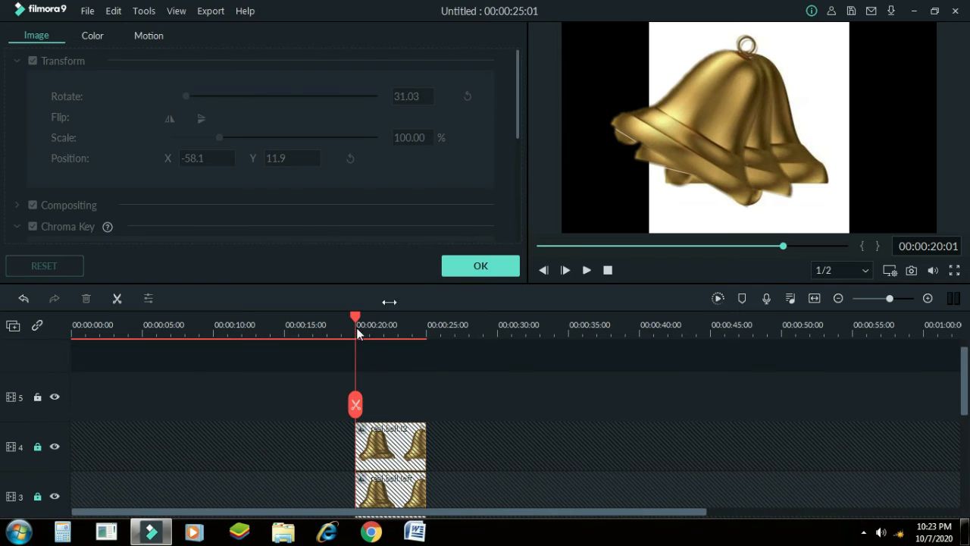
click(463, 264)
click(440, 127)
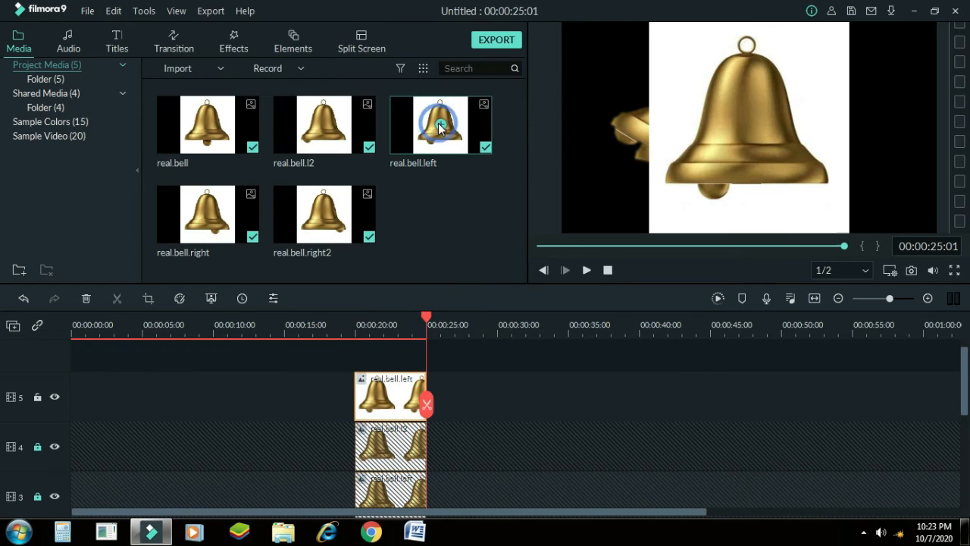
- Apply Green Screen to the second real.bell.left clip on track 5 and set its Chroma Key color to white
drag(425, 316, 379, 323)
right_click(401, 391)
right_click(392, 387)
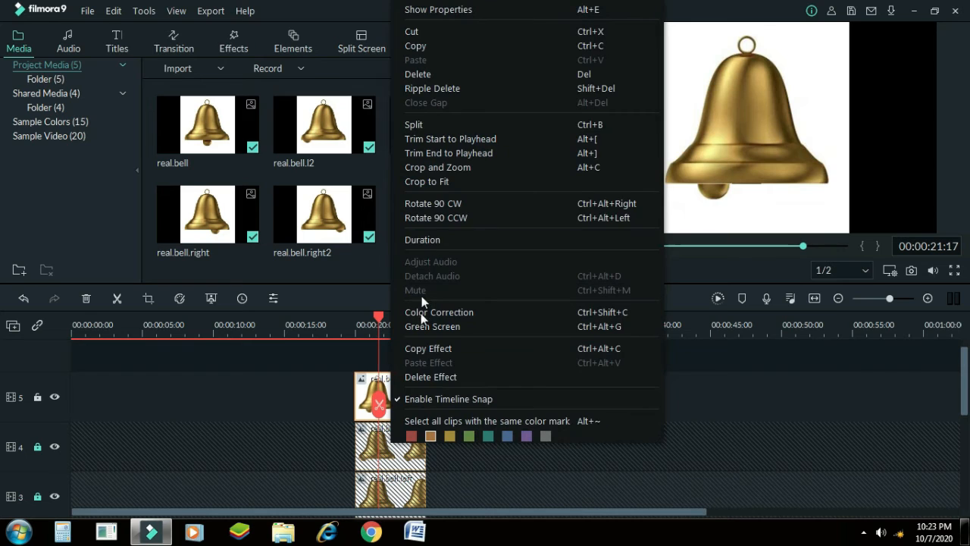
click(432, 325)
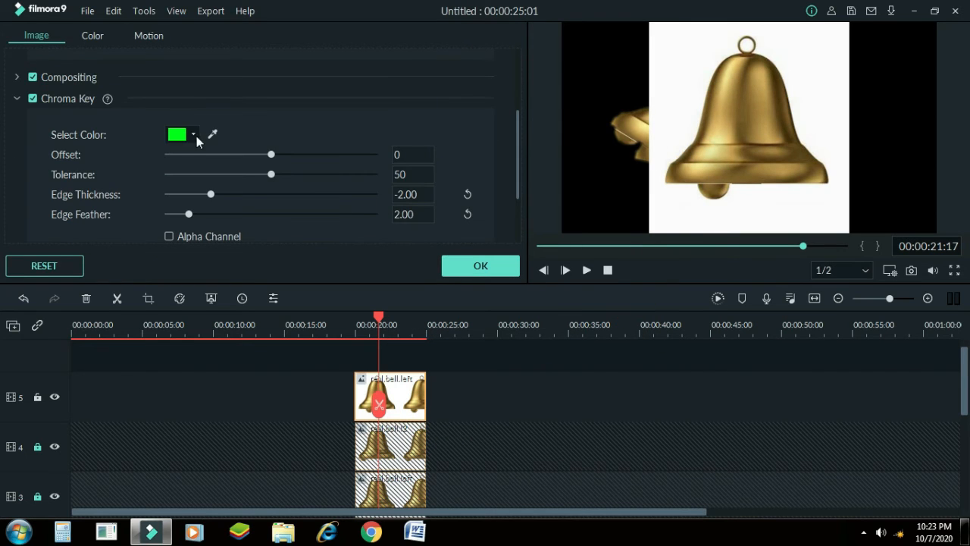
click(194, 134)
click(243, 199)
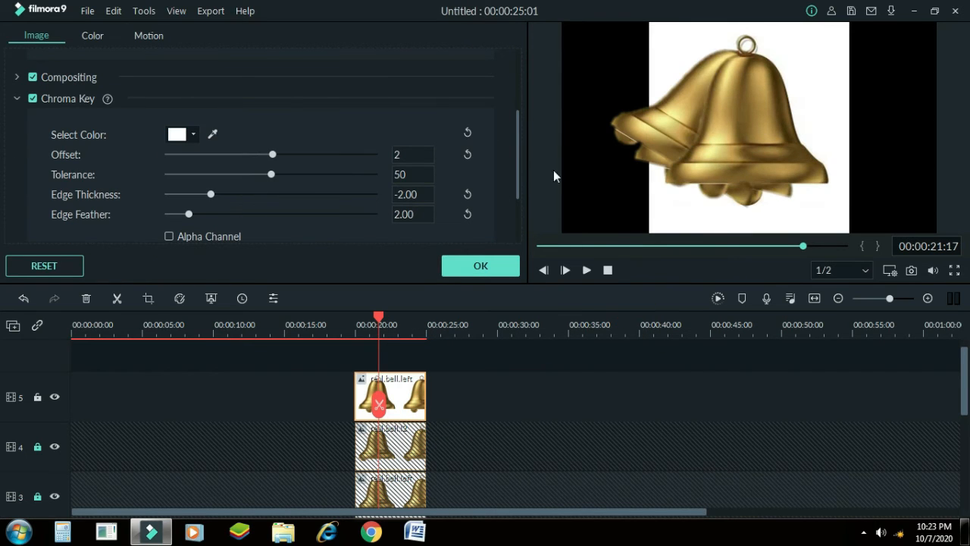
- Rotate the second real.bell.left clip to about 13.66, position it at about X -31.7, Y 5.9 so its ring meets the others, and confirm
scroll(315, 232, up, 3)
drag(175, 98, 181, 96)
drag(751, 136, 717, 128)
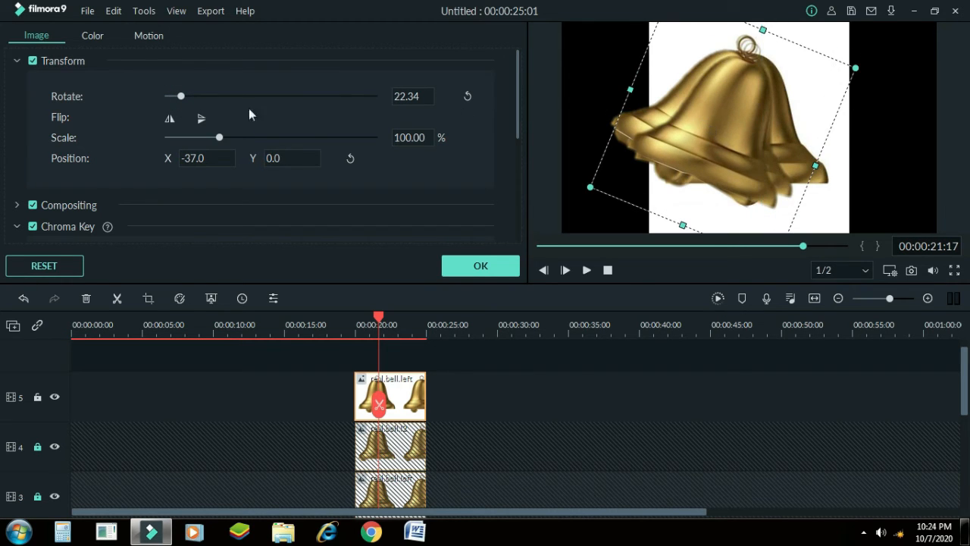
drag(180, 96, 173, 95)
drag(728, 116, 719, 124)
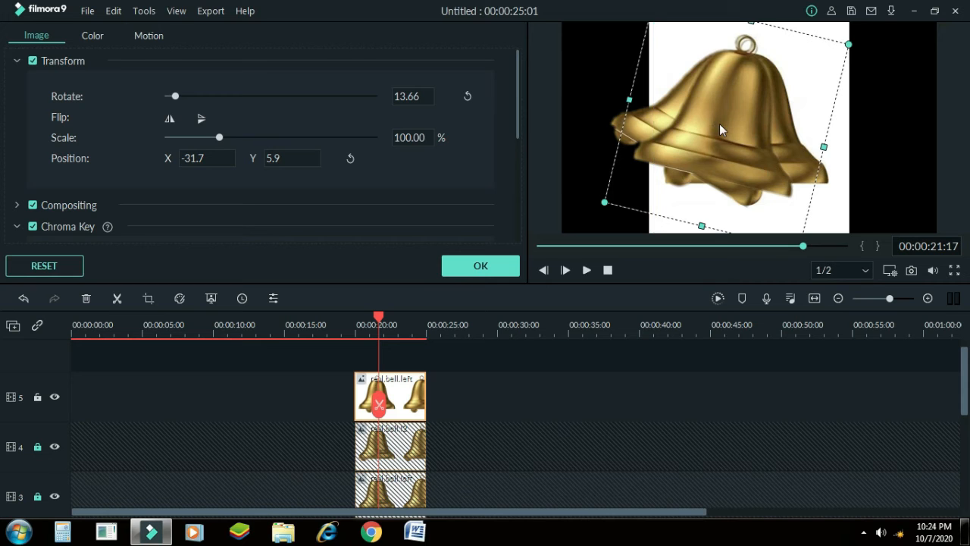
click(444, 264)
- Unlock video tracks 4, 3 and 2
scroll(327, 456, down, 1)
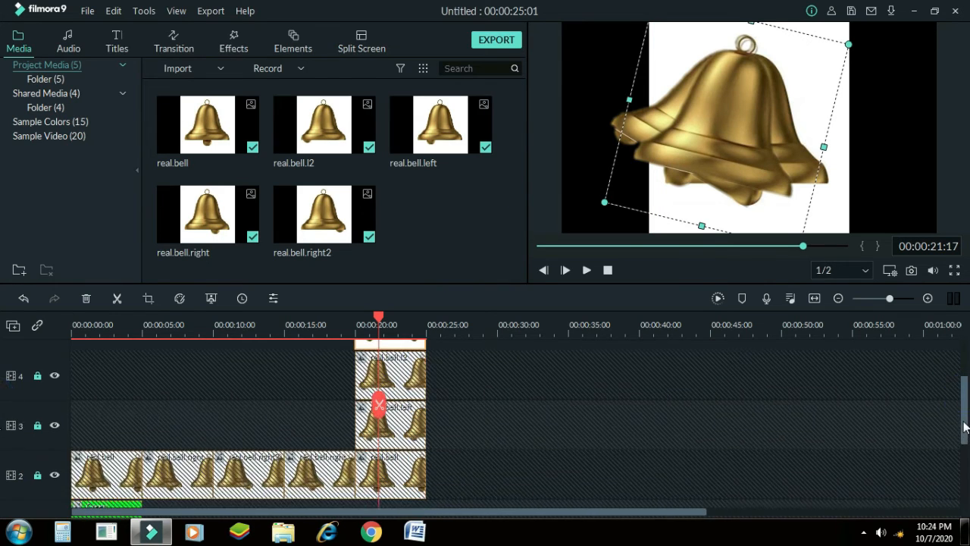
click(37, 428)
click(37, 478)
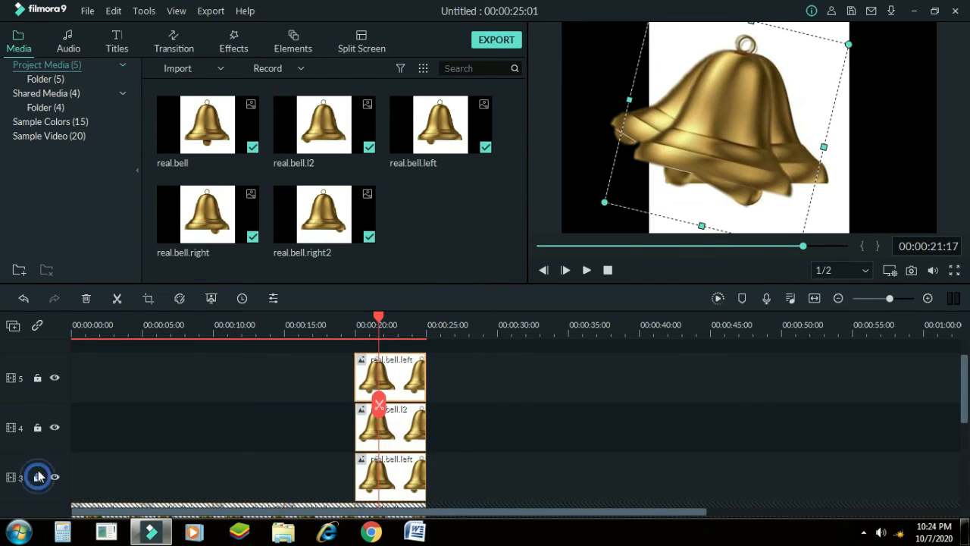
scroll(38, 462, down, 1)
click(37, 505)
- Move the real.bell.left, real.bell.l2 and second real.bell.left clips onto track 2, end to end from 00:00:25:00 after the existing clips
scroll(203, 424, down, 2)
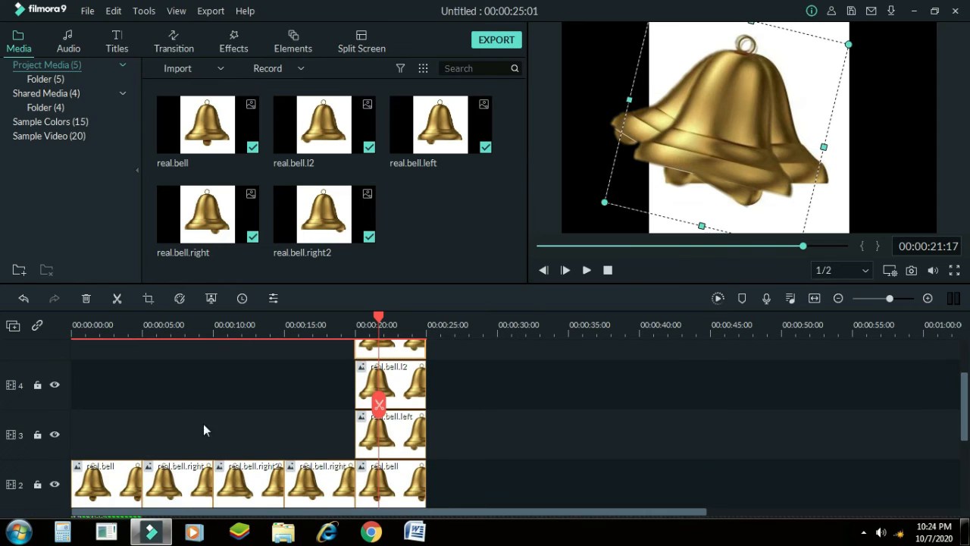
drag(400, 404, 468, 452)
click(402, 365)
drag(401, 364, 544, 459)
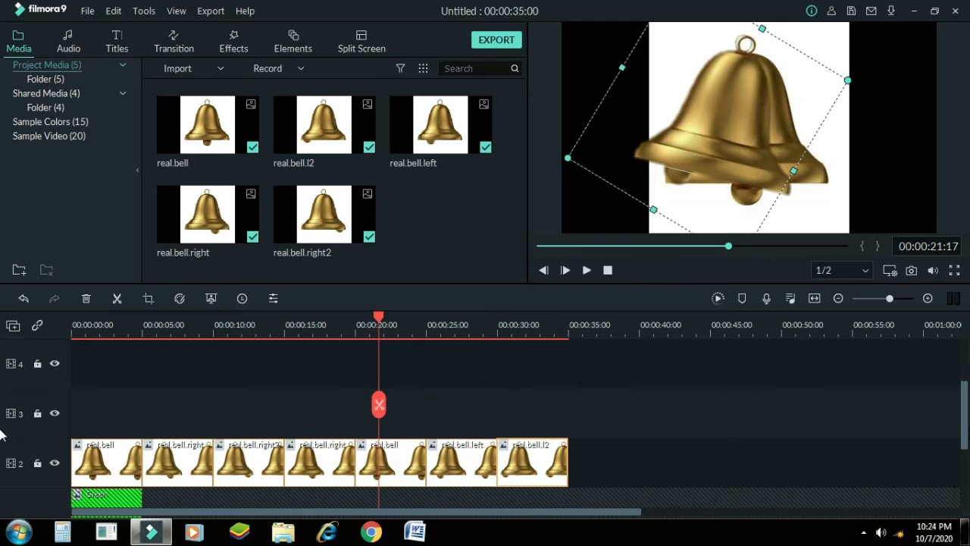
scroll(964, 401, up, 2)
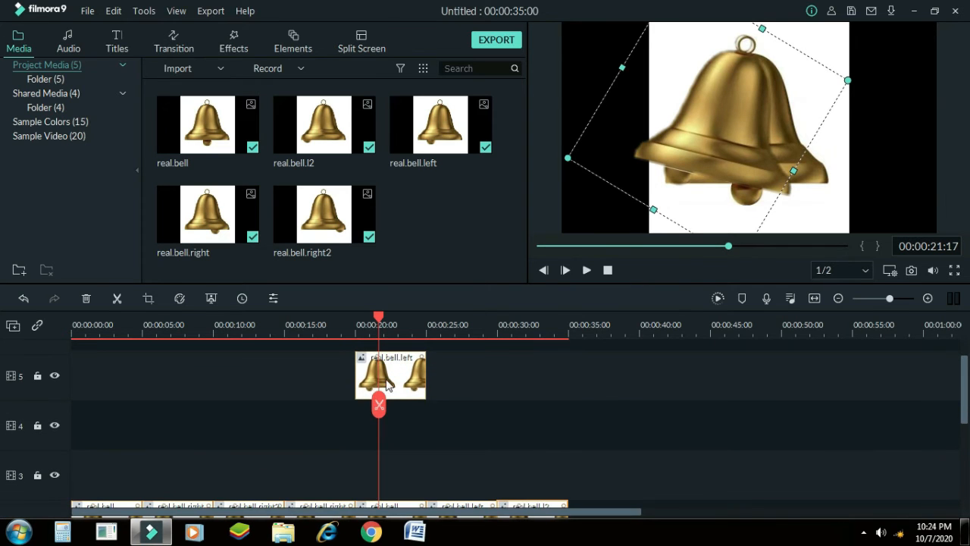
double_click(387, 385)
drag(409, 375, 621, 472)
scroll(2, 405, down, 3)
drag(604, 379, 605, 402)
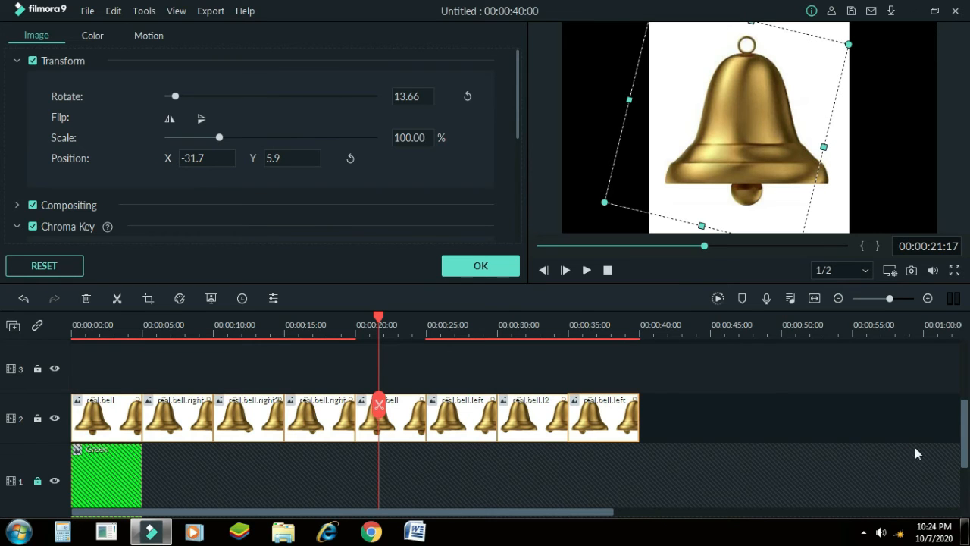
- Close the clip settings and append another real.bell picture to the end of track 2 at 00:00:40:01
drag(966, 450, 962, 452)
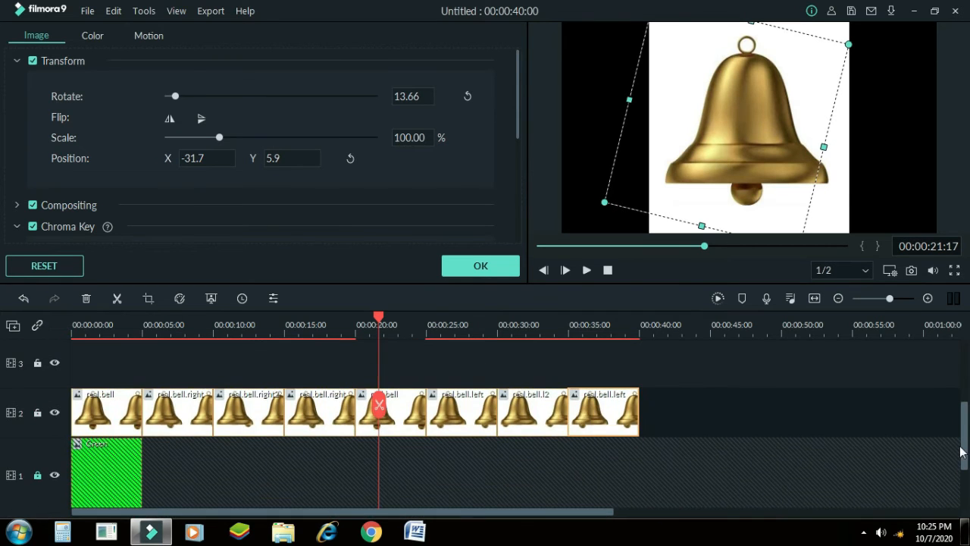
click(641, 328)
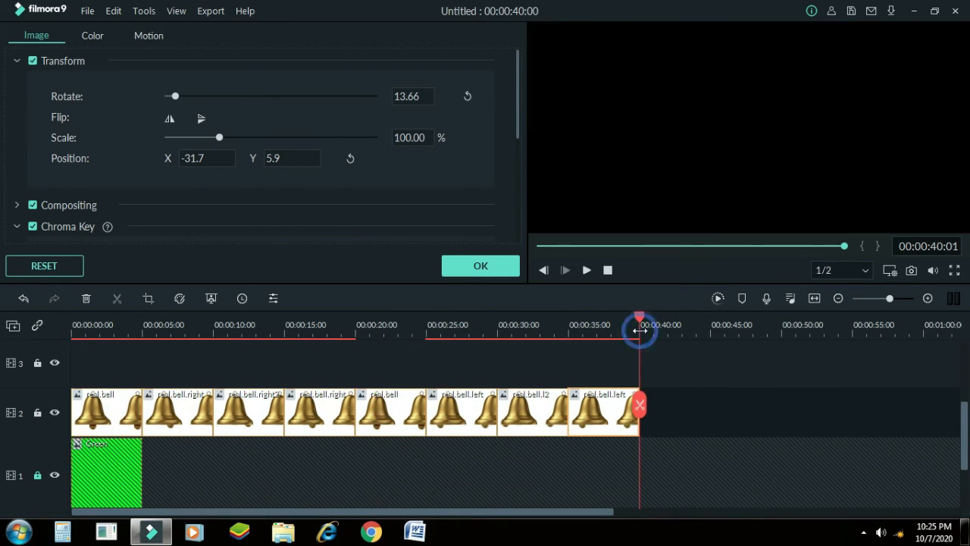
click(458, 271)
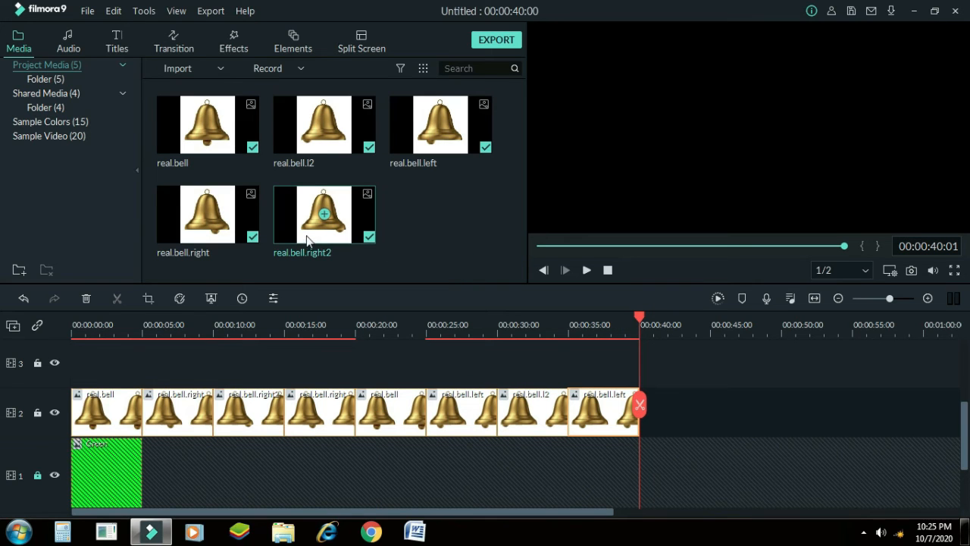
click(207, 125)
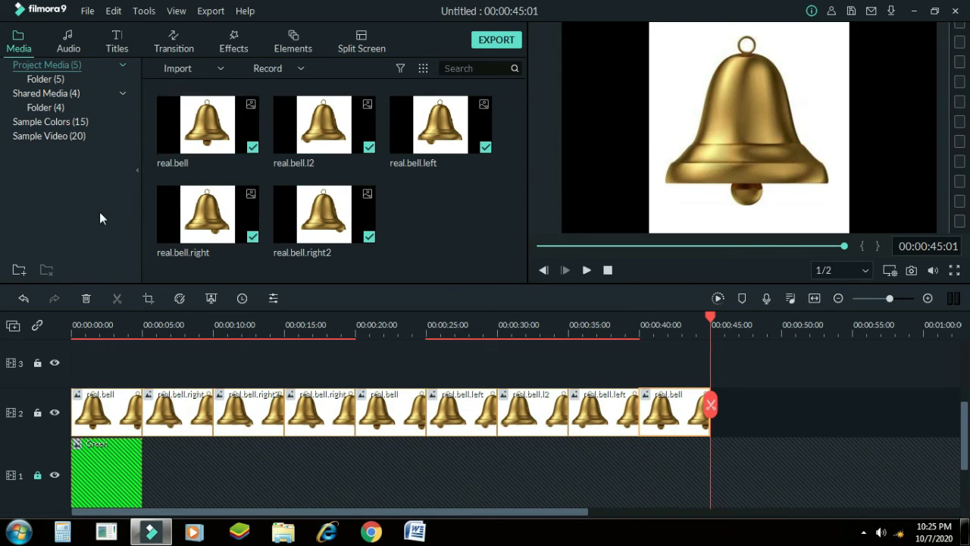
- Trim the end of the first real.bell clip on track 2 back to about 00:00:03:11, closing up the following clips
click(928, 299)
drag(681, 514, 168, 535)
click(160, 409)
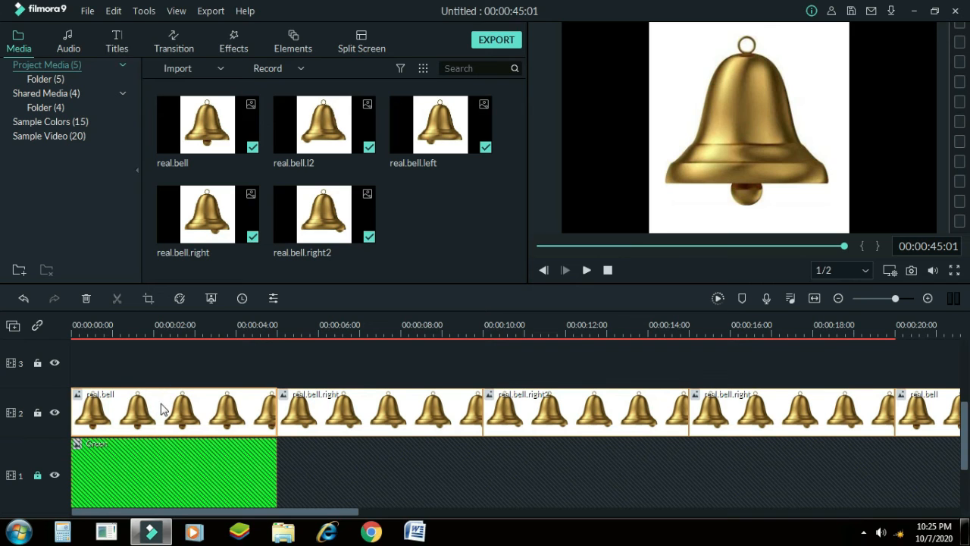
click(926, 298)
click(926, 299)
drag(881, 520, 144, 511)
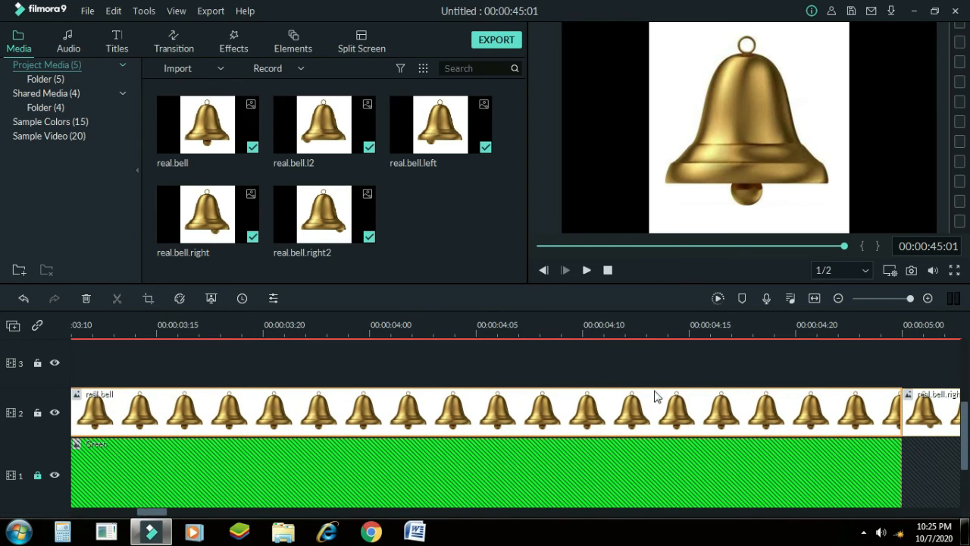
drag(901, 421, 79, 421)
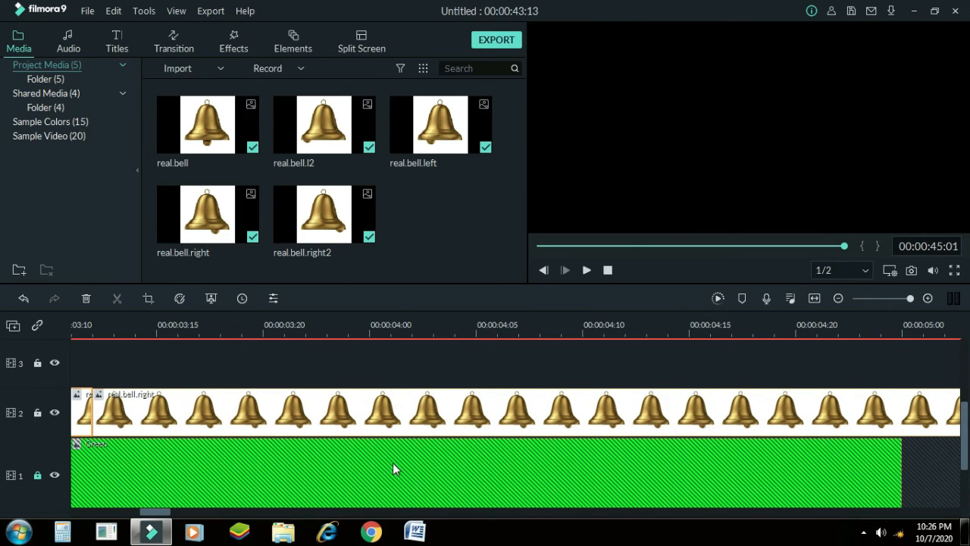
- Trim the first real.bell clip on track 2 further, down to about 00:00:01:12
drag(149, 516, 131, 514)
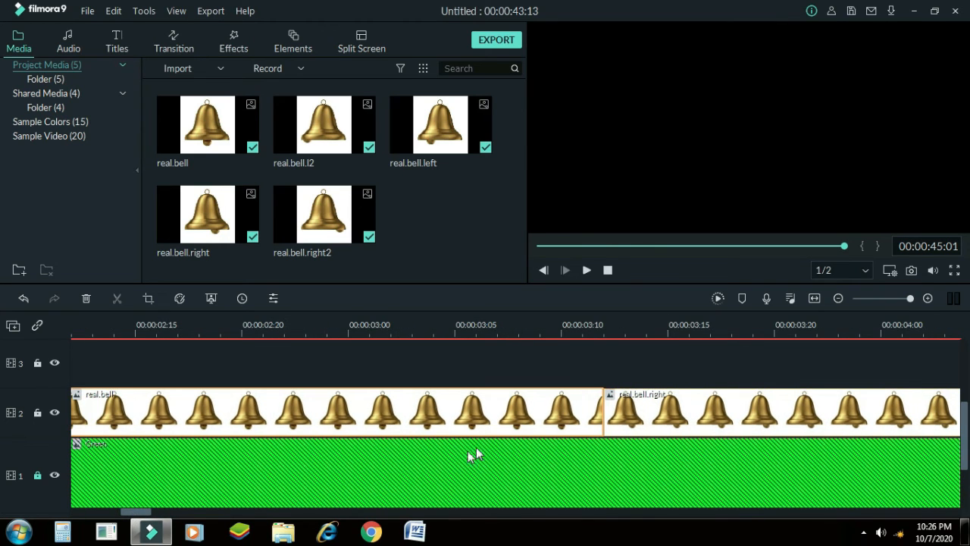
drag(603, 422, 219, 421)
drag(144, 513, 135, 514)
drag(472, 414, 156, 414)
drag(129, 513, 117, 513)
drag(474, 414, 114, 414)
drag(117, 512, 89, 511)
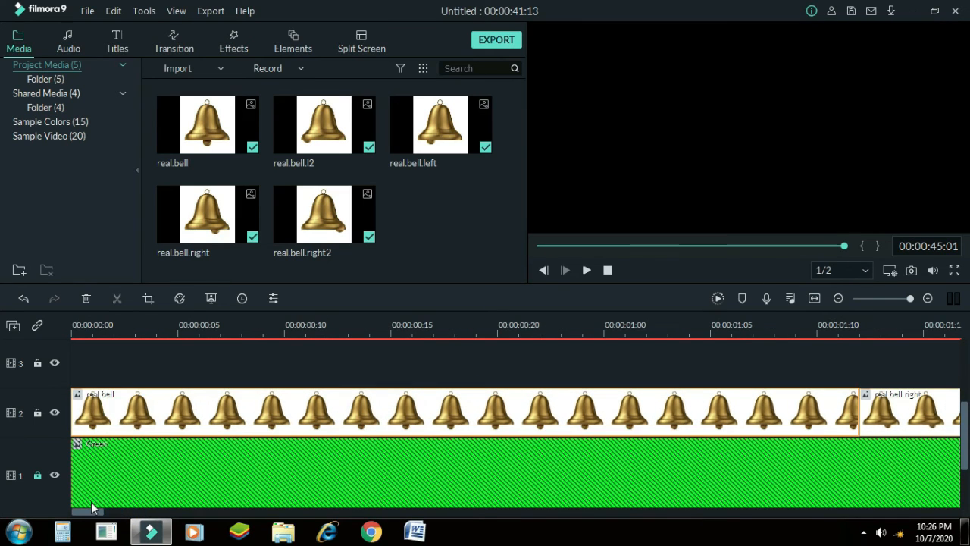
- Shorten the first four bell clips on track 2 one after another from their ends
drag(910, 298, 892, 298)
click(199, 414)
drag(199, 417, 174, 413)
drag(275, 413, 194, 413)
drag(296, 412, 218, 413)
drag(320, 413, 256, 413)
- Trim all nine bell clips on track 2 in turn to a small fraction of their length, keeping them end to end
drag(893, 299, 900, 298)
click(158, 403)
drag(207, 413, 90, 413)
drag(150, 413, 108, 413)
drag(190, 413, 131, 414)
drag(204, 413, 158, 413)
drag(270, 412, 187, 412)
drag(281, 412, 211, 412)
drag(318, 412, 236, 412)
drag(305, 412, 256, 412)
drag(364, 412, 289, 412)
- Trim the second through eighth bell clips on track 2 to one frame each
click(927, 298)
click(927, 299)
click(928, 298)
drag(813, 512, 142, 511)
drag(177, 413, 114, 413)
drag(240, 413, 135, 412)
drag(283, 413, 156, 413)
drag(326, 414, 177, 415)
drag(305, 415, 198, 414)
drag(346, 416, 220, 416)
drag(326, 416, 240, 416)
- Lengthen the first real.bell clip to three frames and trim the last real.bell clip to end at 00:00:00:15
drag(102, 370, 309, 425)
drag(266, 416, 308, 416)
drag(93, 415, 135, 414)
click(410, 425)
drag(475, 418, 391, 410)
- Unlock track 1, trim the Green clip to end with the bell clips at 00:00:00:15, and play the sequence
click(36, 476)
key(shift+z)
drag(925, 472, 173, 472)
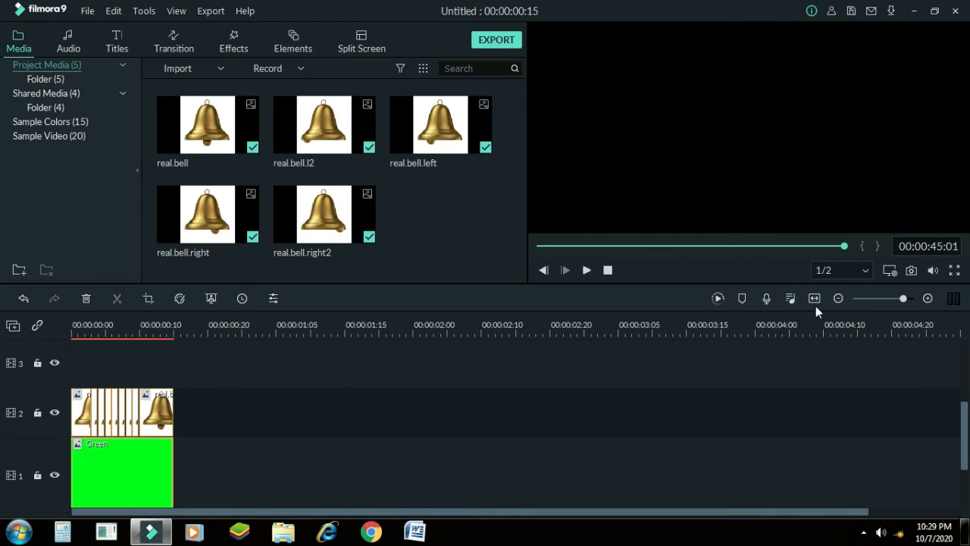
click(815, 300)
click(585, 270)
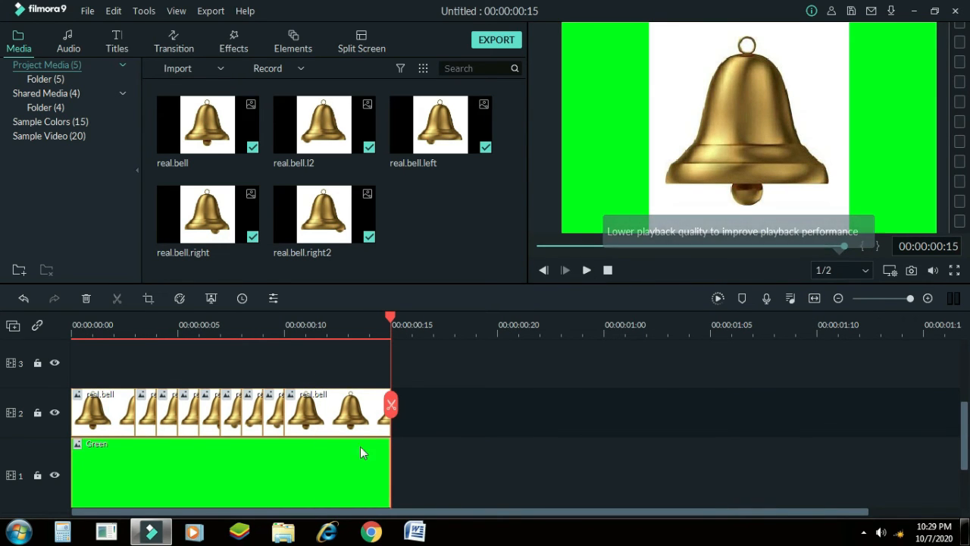
- Apply Green Screen to the last real.bell clip, set its Chroma Key color to white, and confirm
right_click(344, 402)
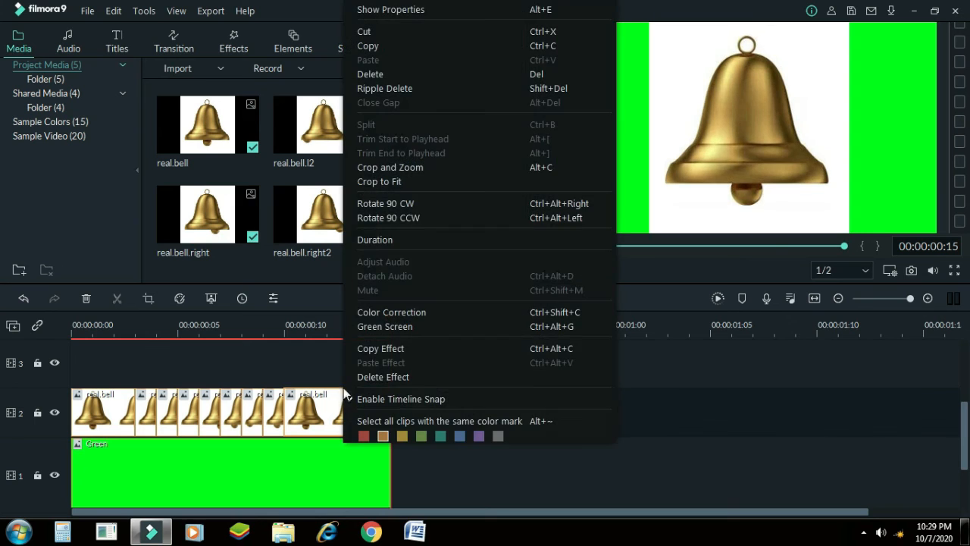
click(378, 325)
scroll(201, 191, down, 2)
click(194, 197)
click(245, 261)
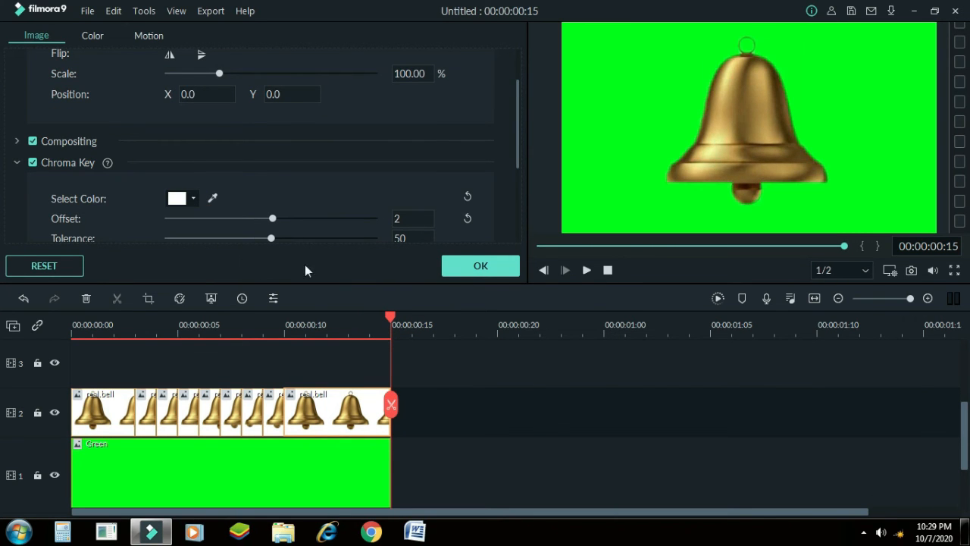
click(513, 266)
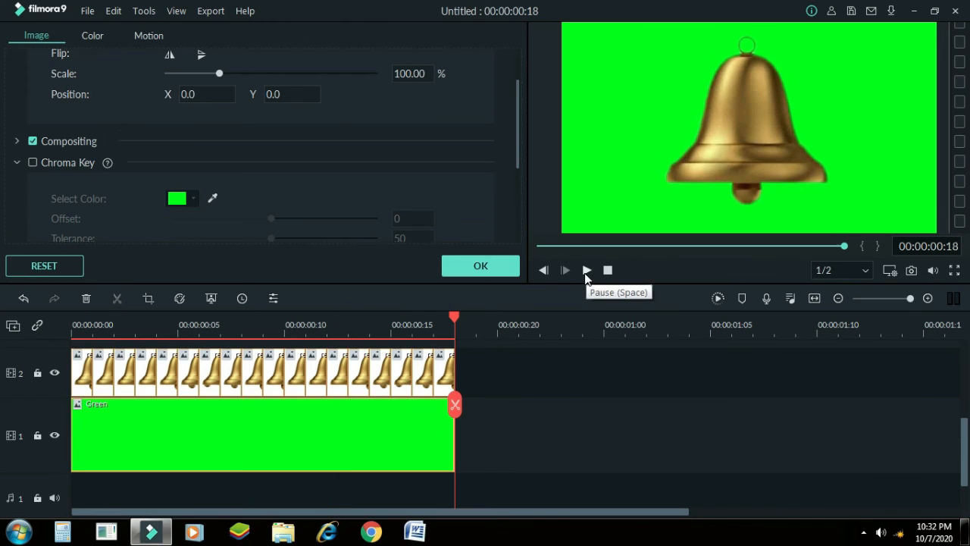
- Render the timeline preview and play back the bell animation
click(718, 297)
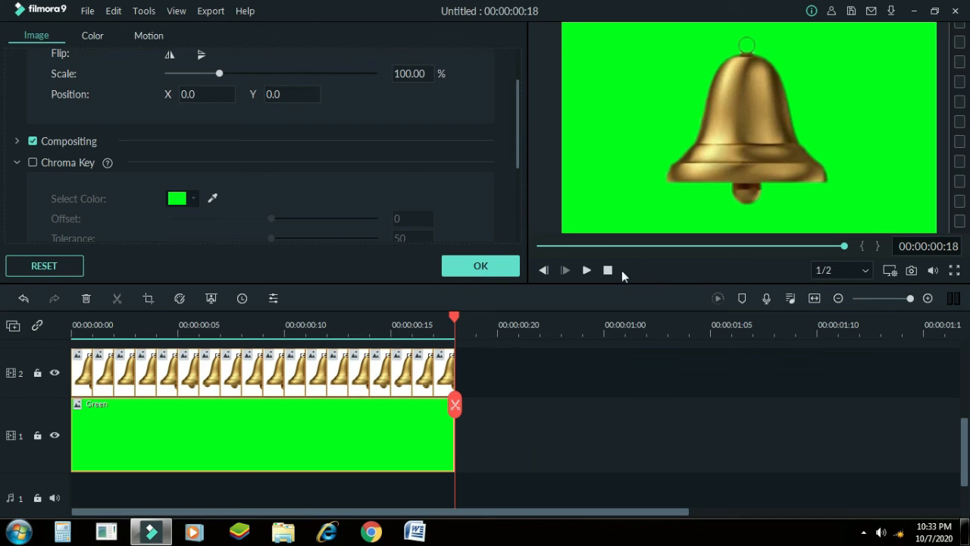
click(585, 271)
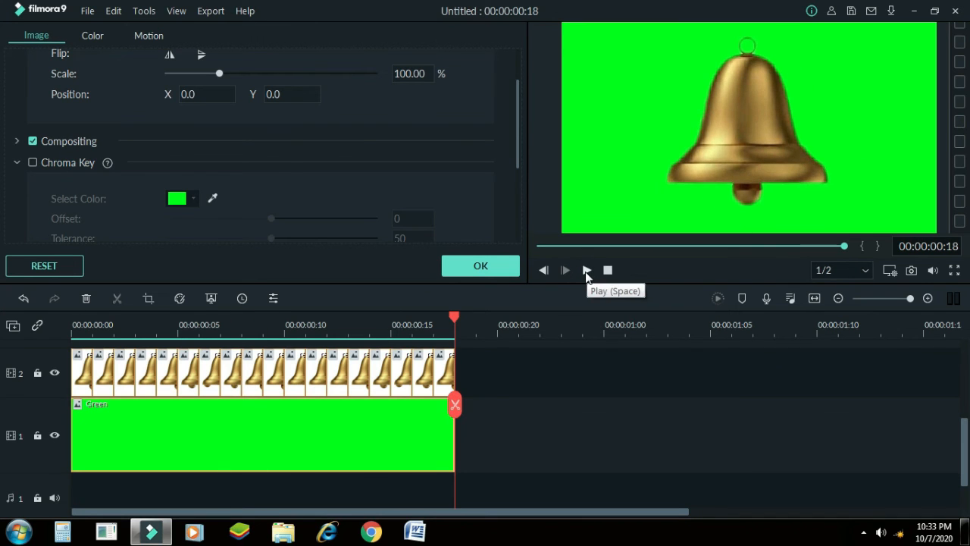
- Extend the last real.bell clip and the Green background to 00:00:00:21, and play the animation
click(456, 368)
drag(456, 367, 518, 368)
click(397, 443)
drag(454, 439, 519, 439)
click(591, 271)
click(591, 271)
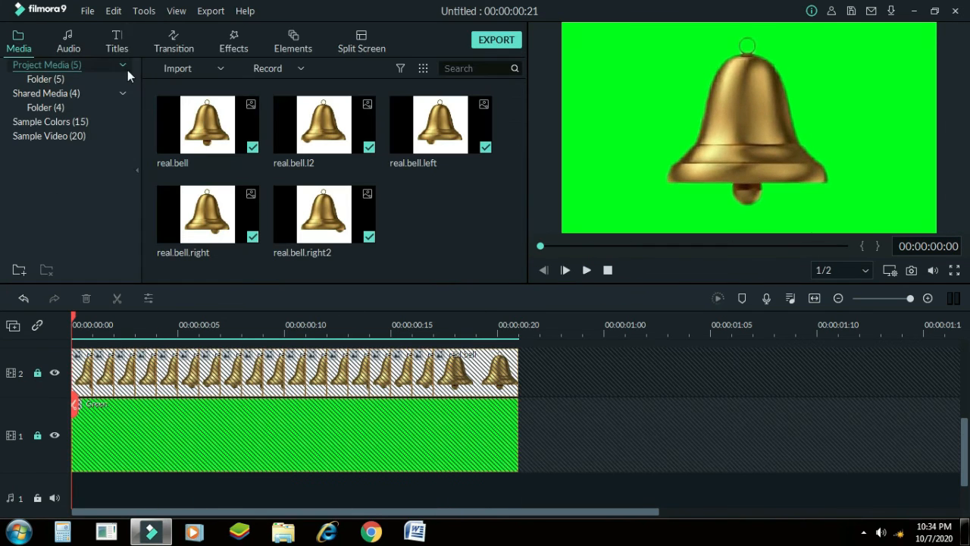
- Open the My Music collection in the audio library
click(72, 45)
click(115, 197)
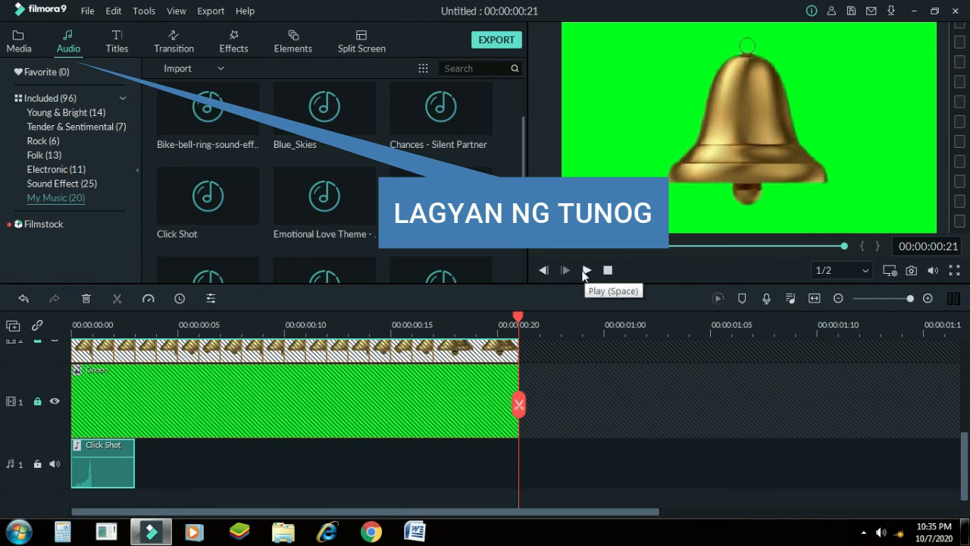
- Play the animation with the Click Shot sound, and undo adding that sound to audio track 1
click(585, 270)
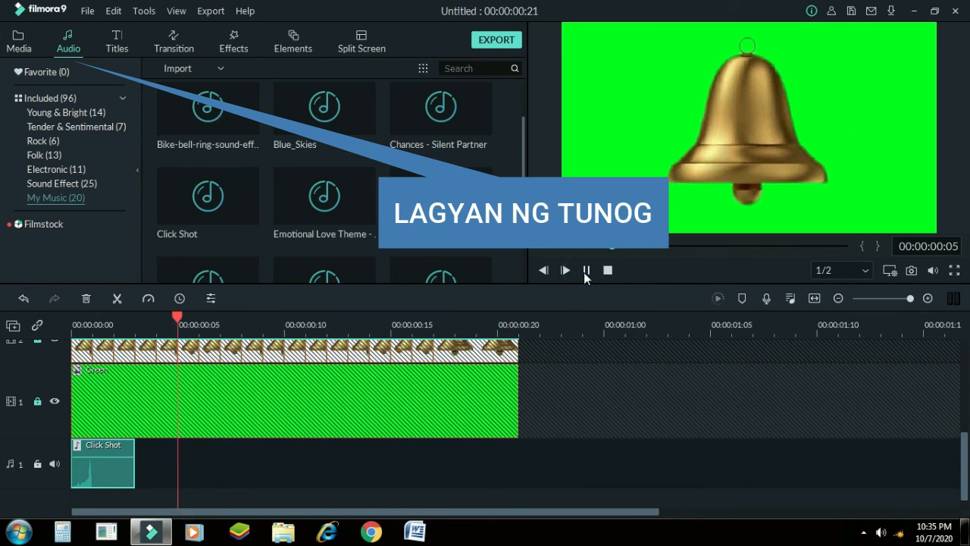
click(24, 297)
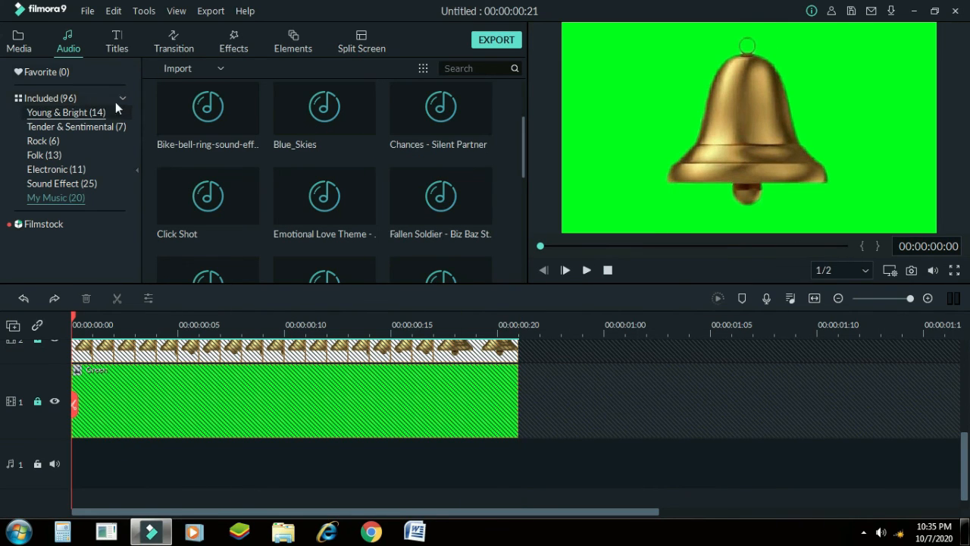
- Import Bike-bell-ring-sound-effect from the SoundEffect folder and add it to audio track 1 at the start of the timeline
click(222, 68)
click(213, 84)
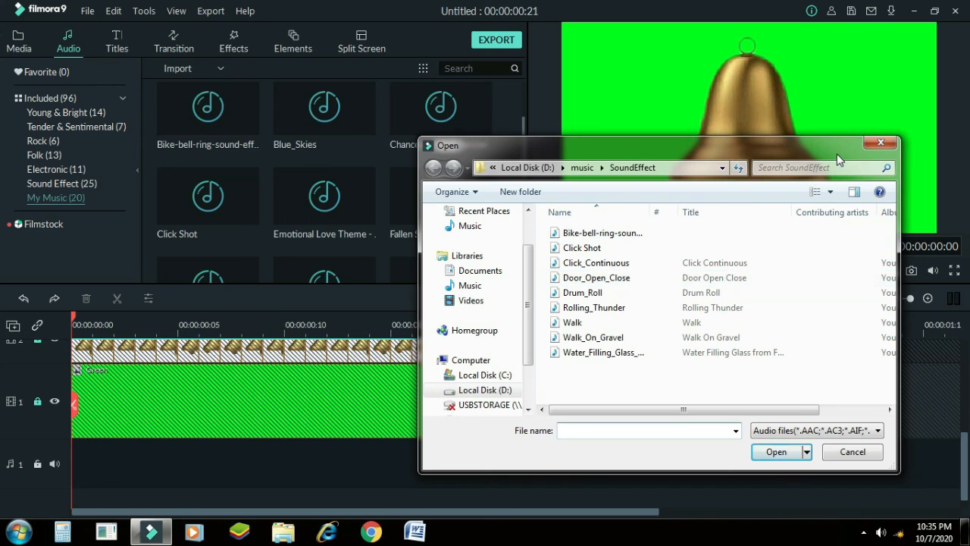
click(618, 233)
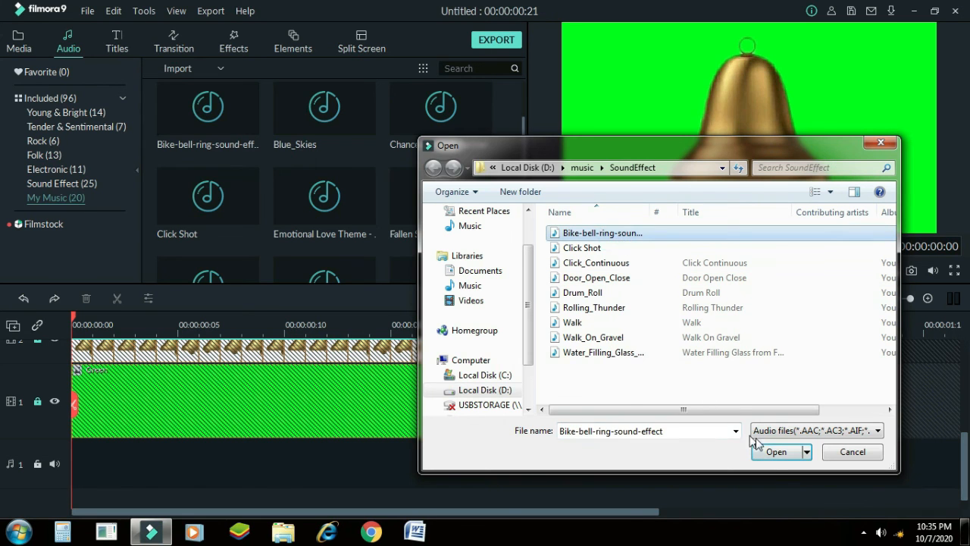
click(773, 452)
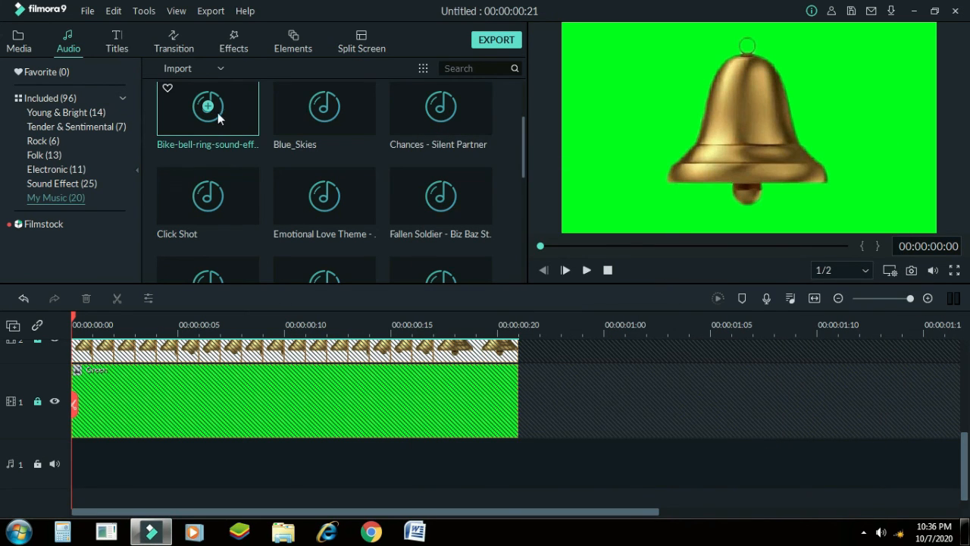
click(210, 110)
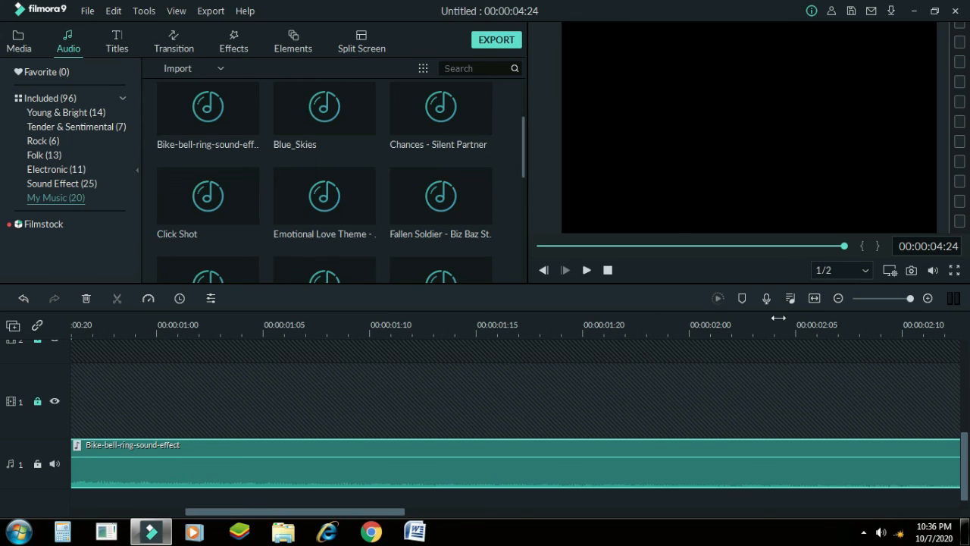
- Trim the silent start and the tail of the Bike-bell-ring-sound-effect clip so it ends with the animation at 00:00:00:21, and play the result
click(814, 298)
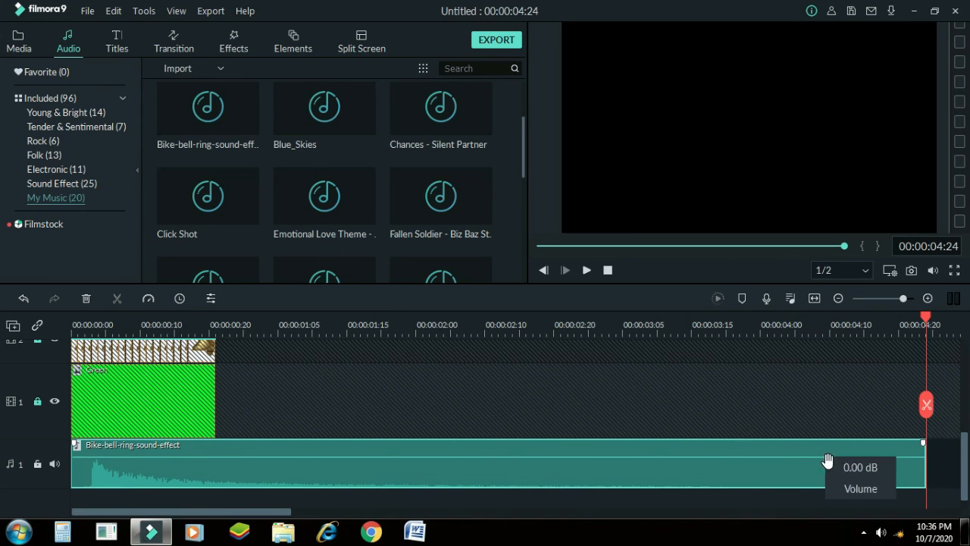
mouse_move(925, 467)
mouse_down()
mouse_move(217, 464)
mouse_move(415, 465)
mouse_up()
mouse_move(73, 464)
mouse_down()
mouse_move(92, 464)
mouse_move(81, 461)
mouse_up()
click(75, 461)
drag(396, 459, 215, 461)
click(585, 272)
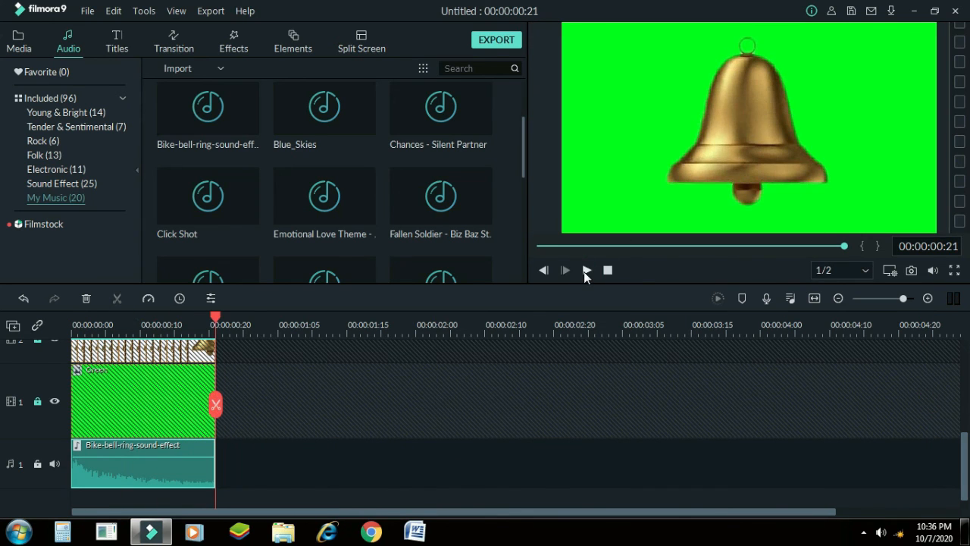
- Unlock video tracks 1 and 2
click(38, 402)
scroll(40, 408, up, 1)
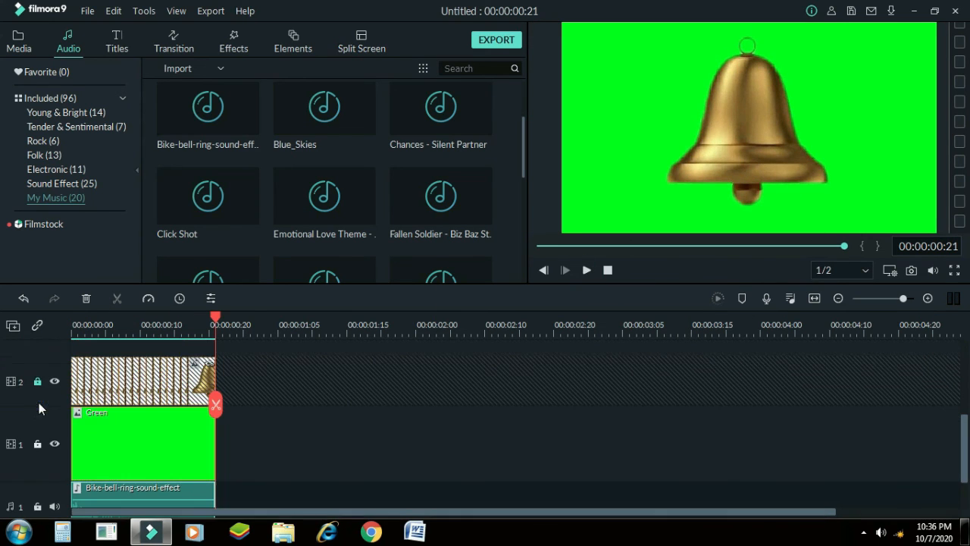
click(37, 383)
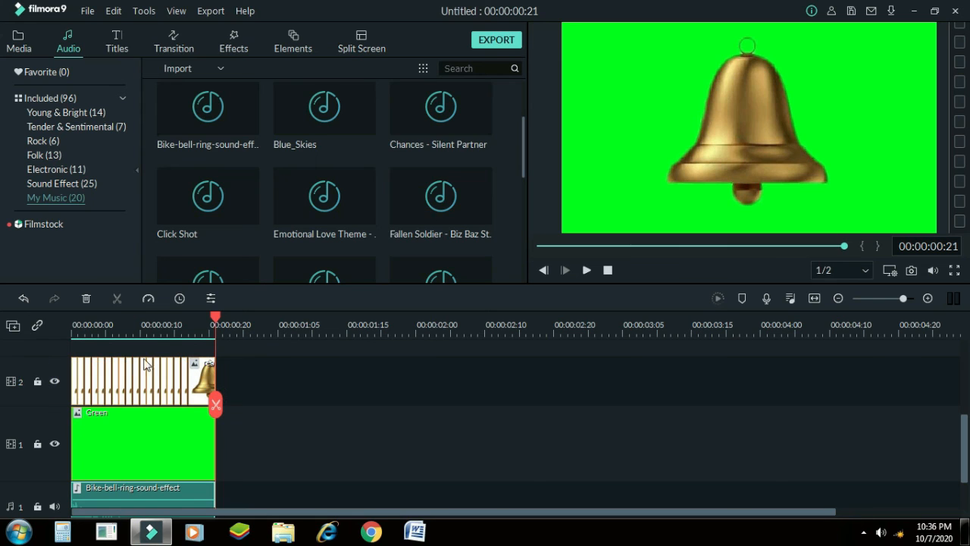
- Export the project to the computer as an MP4 video named realbell
click(496, 40)
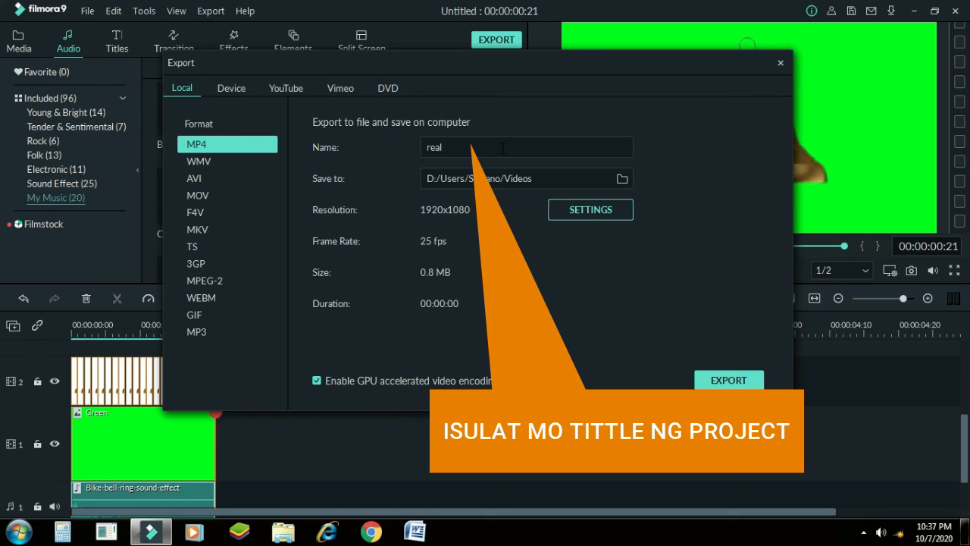
text(realbell)
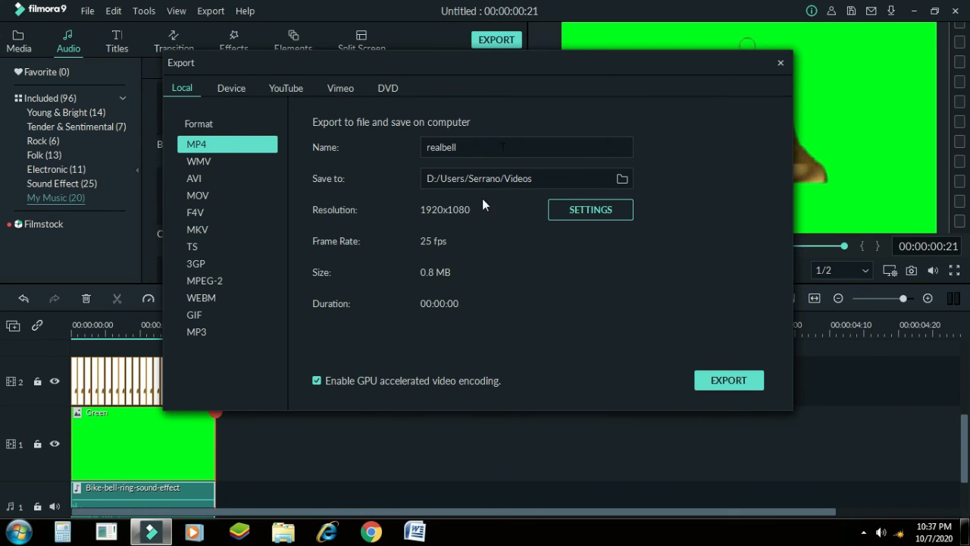
click(716, 386)
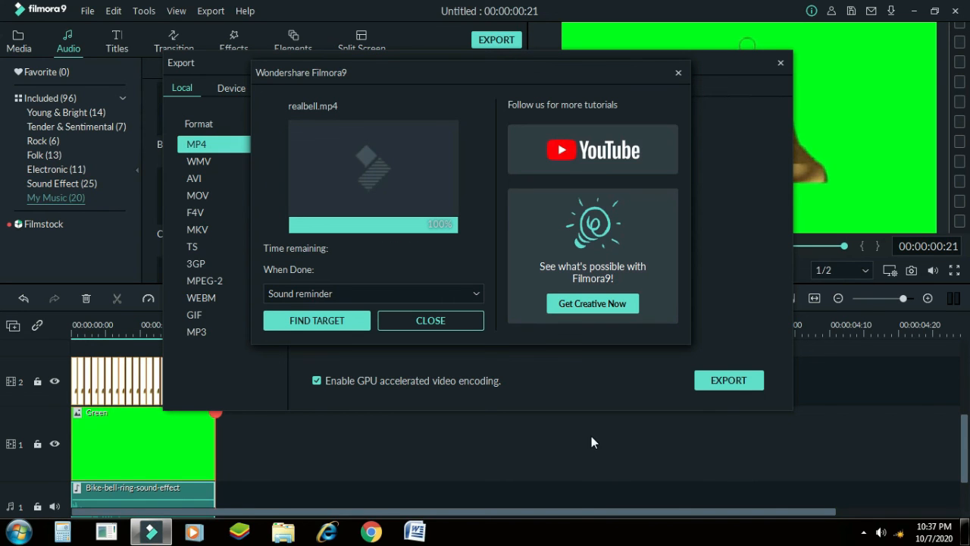
- Locate the exported realbell video in its folder and play it
click(314, 322)
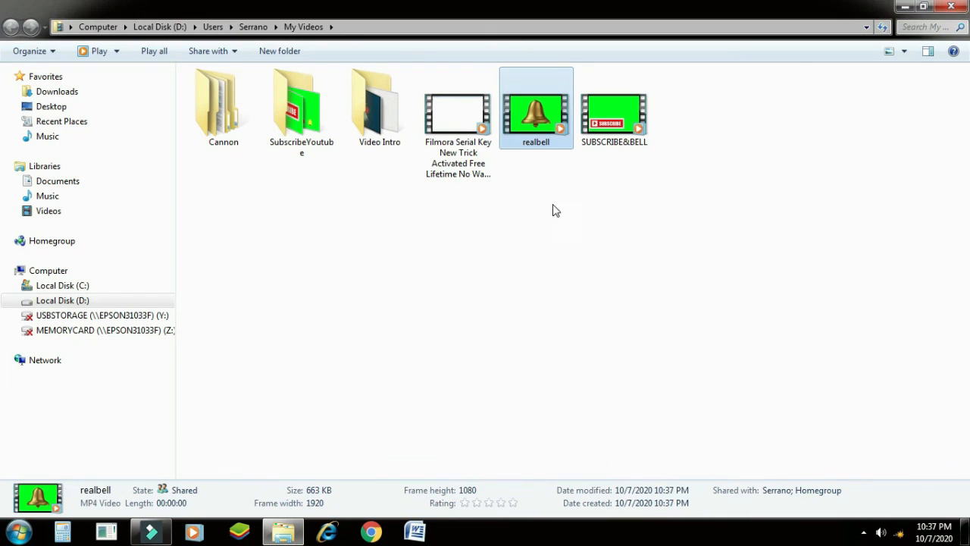
right_click(552, 106)
click(564, 113)
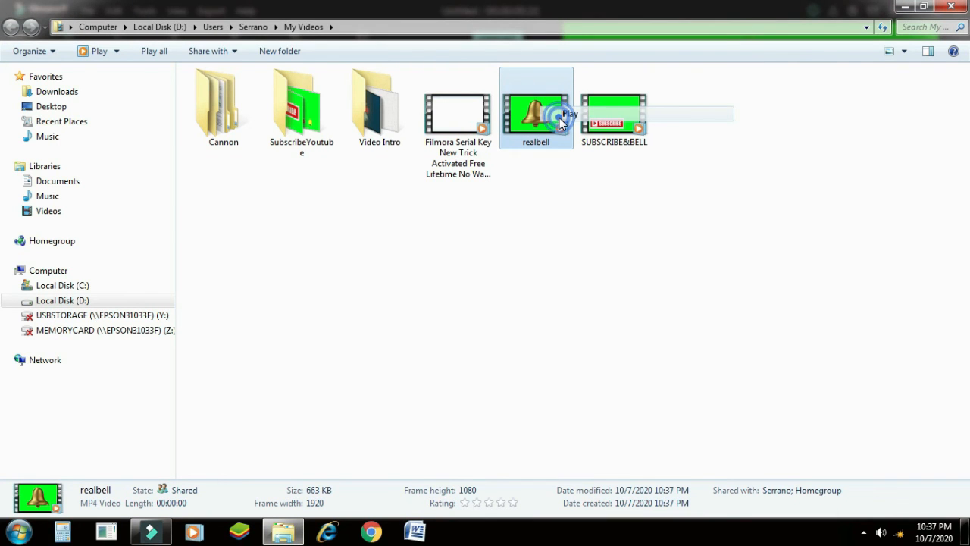